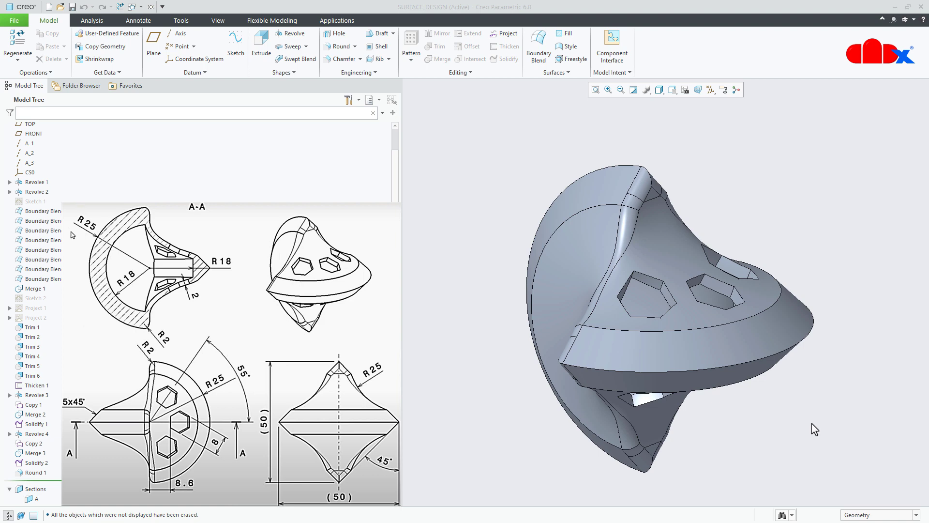
Orbit the finished pointed shell, then switch it to the FRONT view.
mouse_move(728, 353)
middle_down()
mouse_move(730, 339)
mouse_move(763, 317)
mouse_move(767, 379)
mouse_move(731, 408)
mouse_move(736, 415)
mouse_move(766, 373)
middle_up()
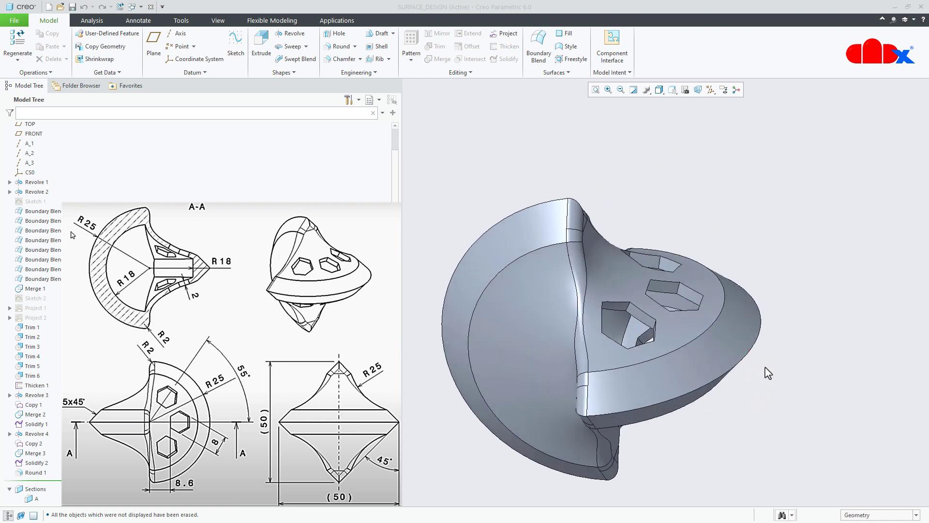
click(674, 92)
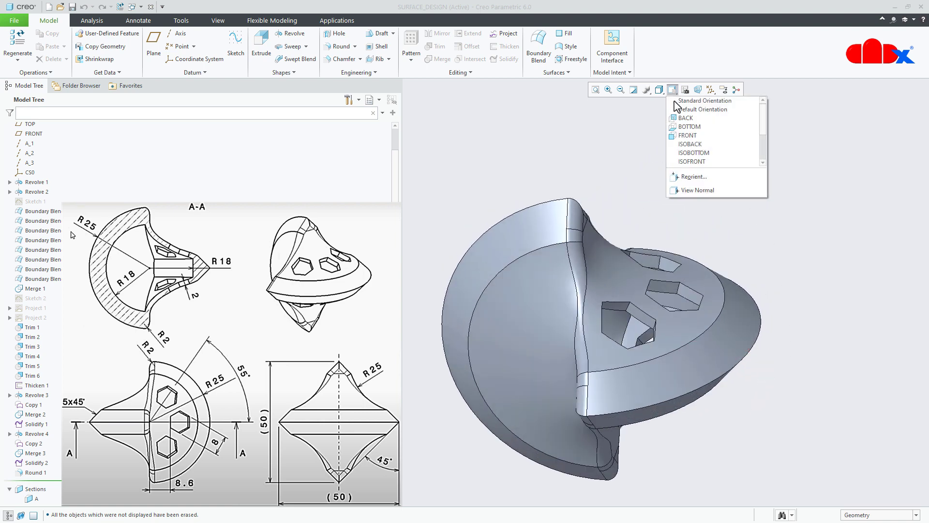
click(683, 140)
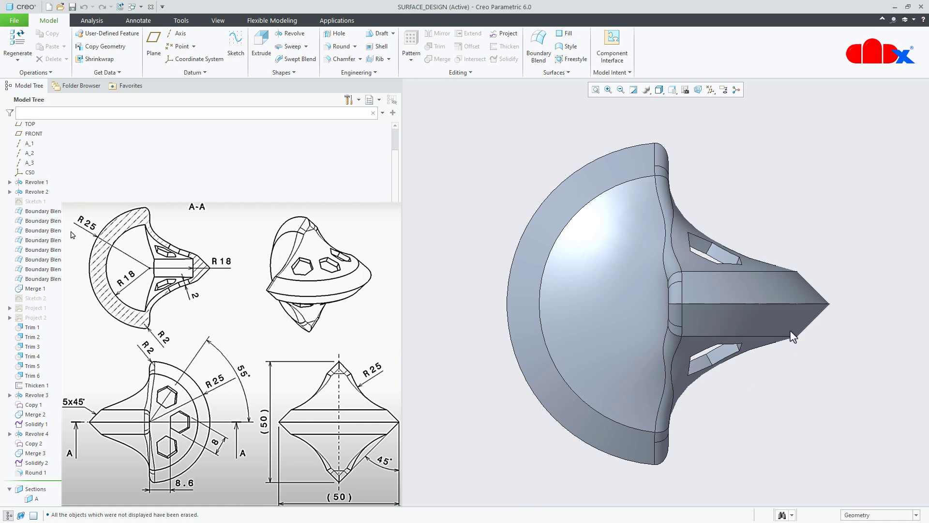
Turn to the saved view facing the hex holes and activate section A.
click(672, 90)
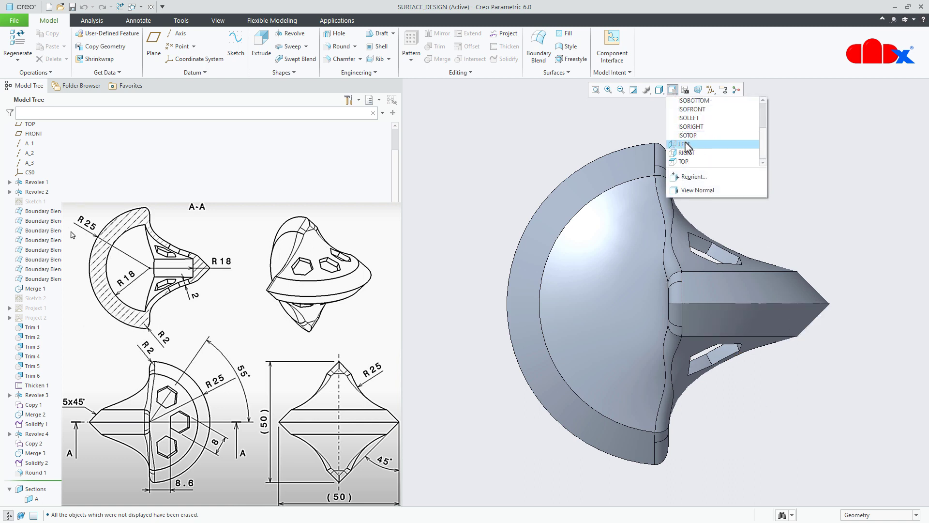
click(684, 161)
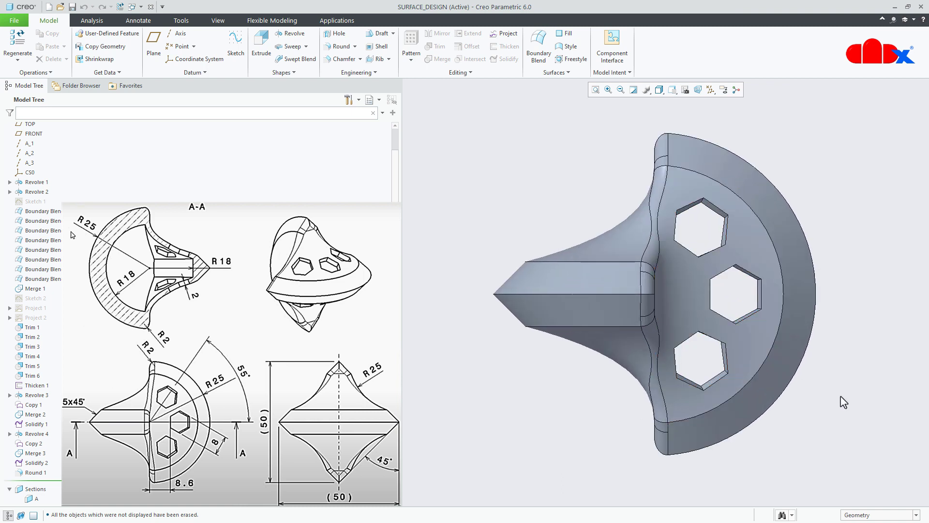
click(33, 497)
click(38, 437)
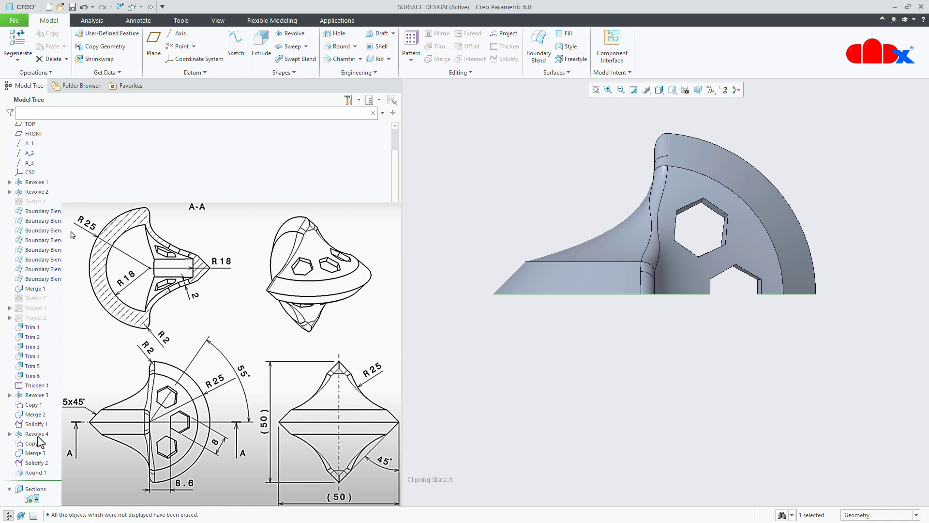
Look straight at section A, then deactivate it to show the full part.
click(32, 477)
click(698, 465)
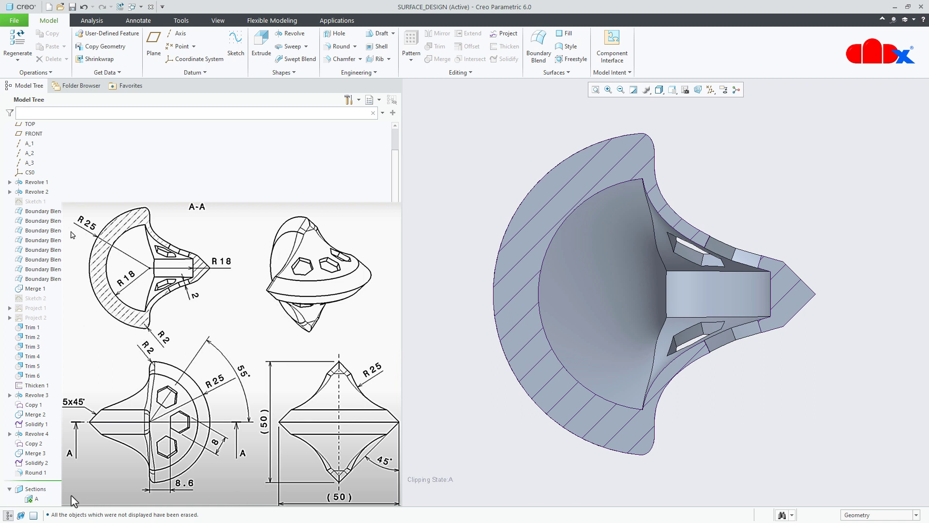
click(28, 498)
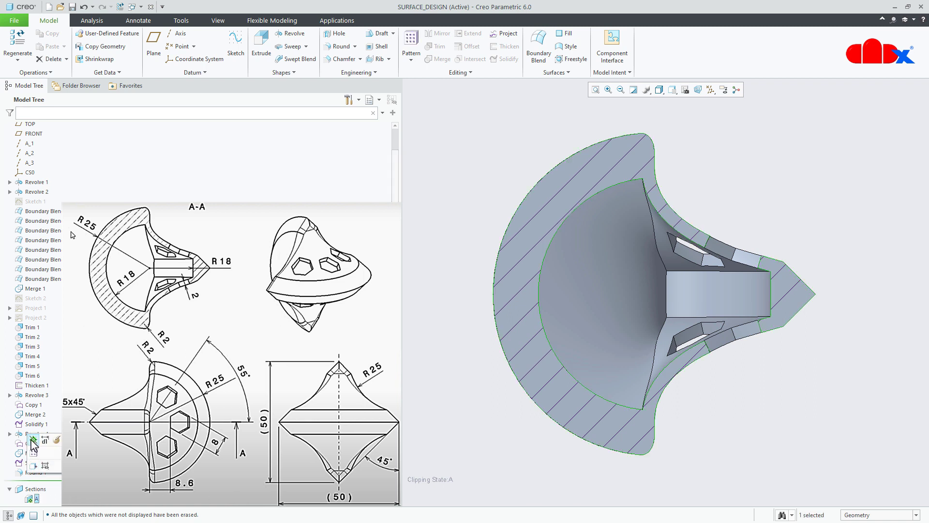
click(33, 441)
Deselect the section, restore the default orientation and start a new file.
click(50, 470)
click(774, 494)
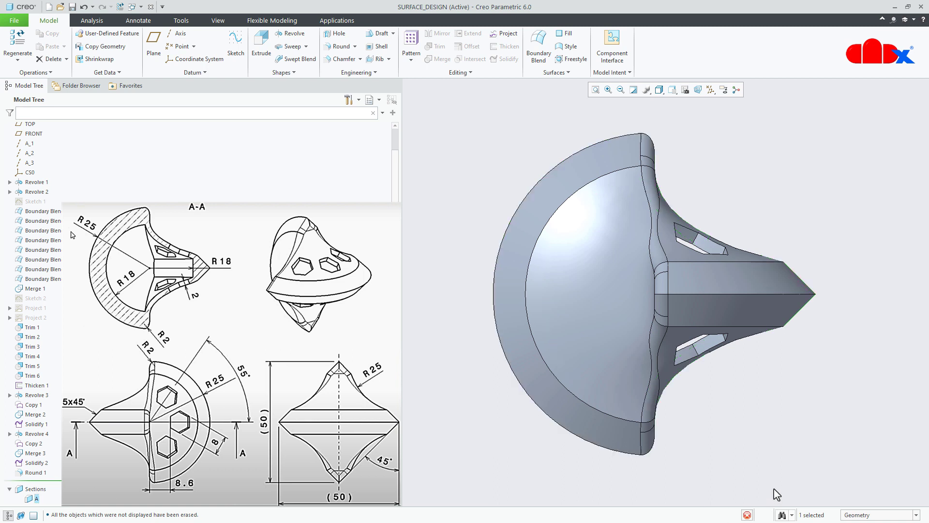
key(ctrl+d)
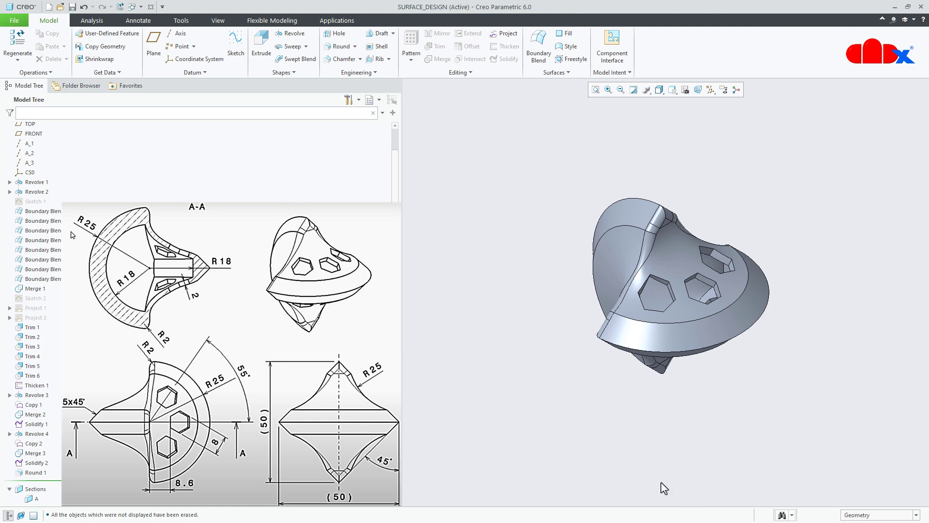
click(48, 7)
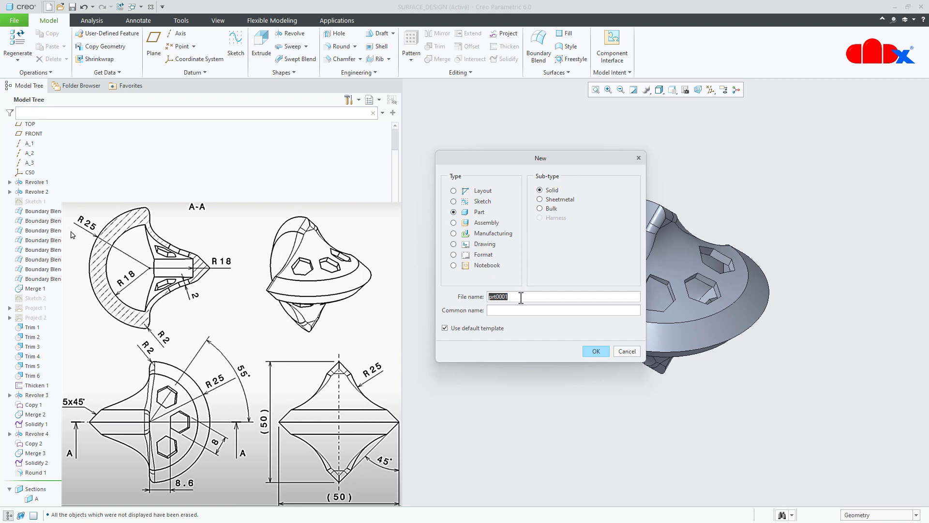
Create part PRT0001, maximize the window and show all datum planes, axes and coordinate system.
click(601, 351)
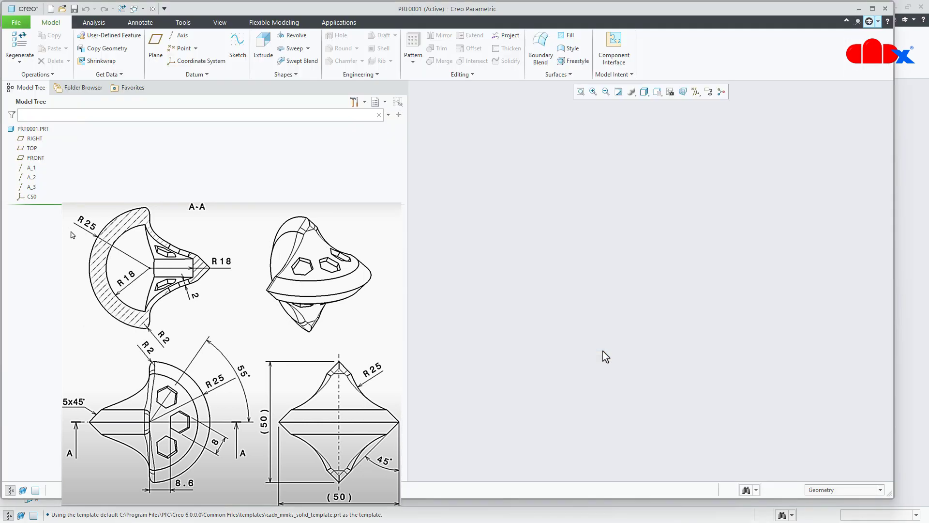
click(873, 9)
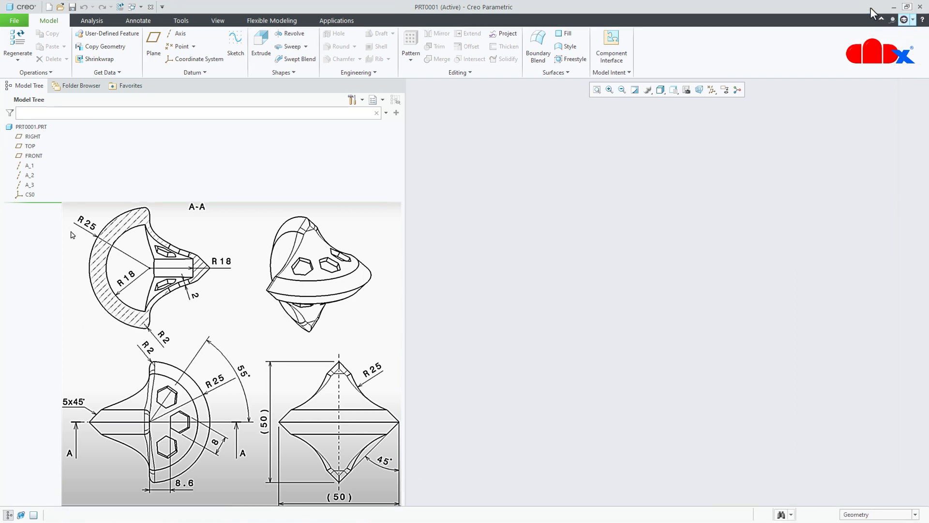
click(712, 90)
click(715, 103)
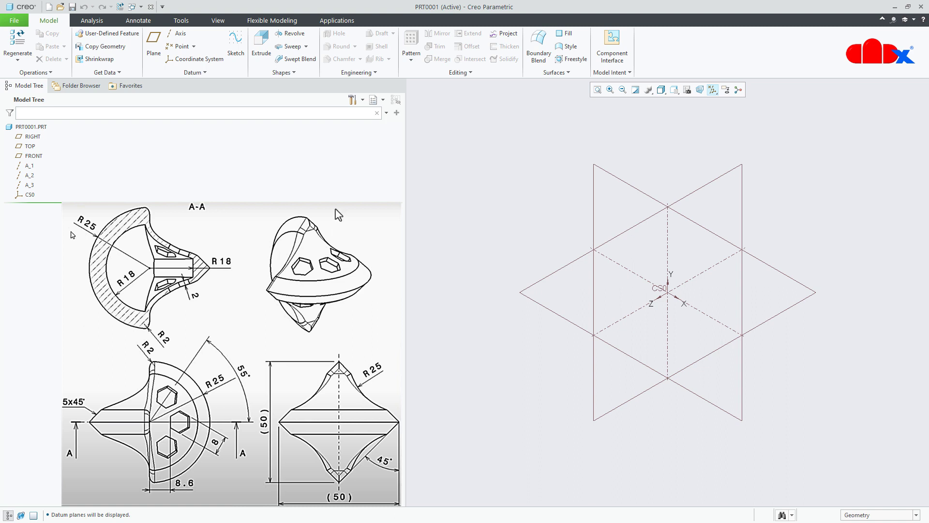
Start a revolved surface sketched on FRONT, viewed flat-on with datums hidden.
click(292, 33)
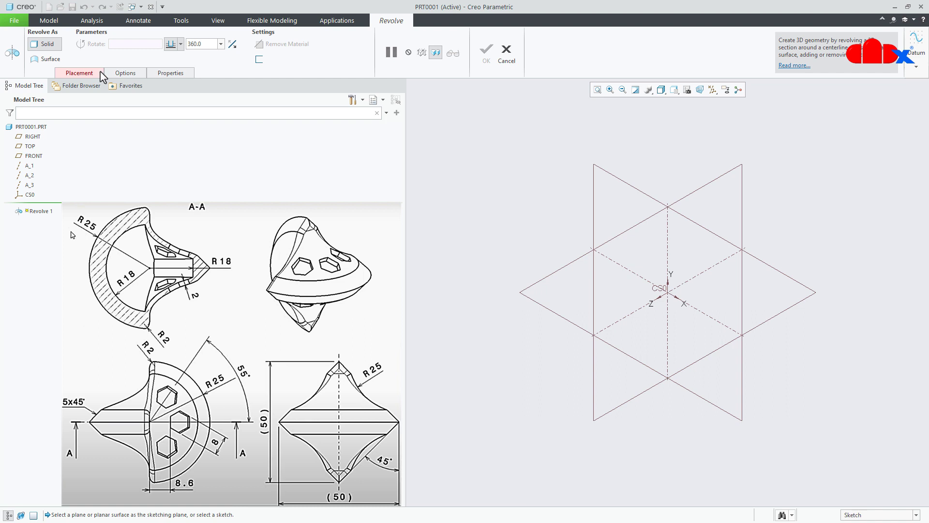
click(41, 60)
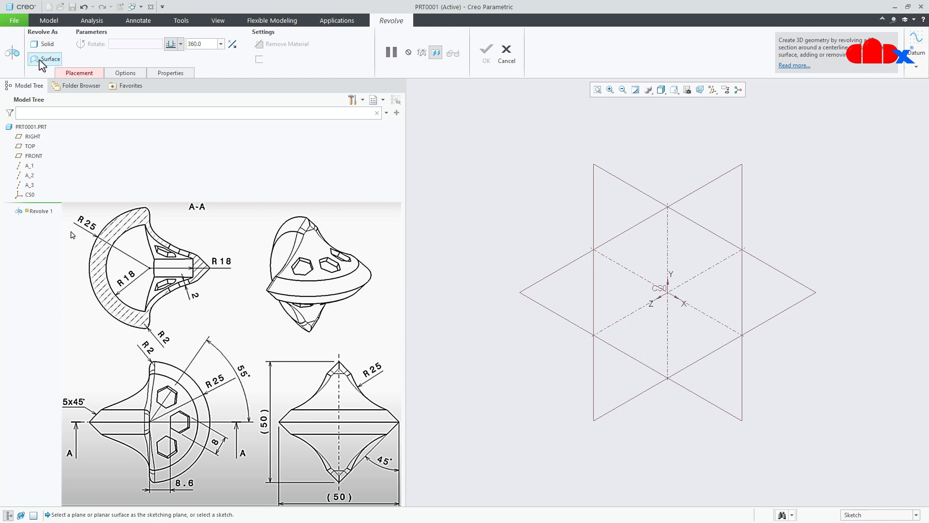
click(34, 157)
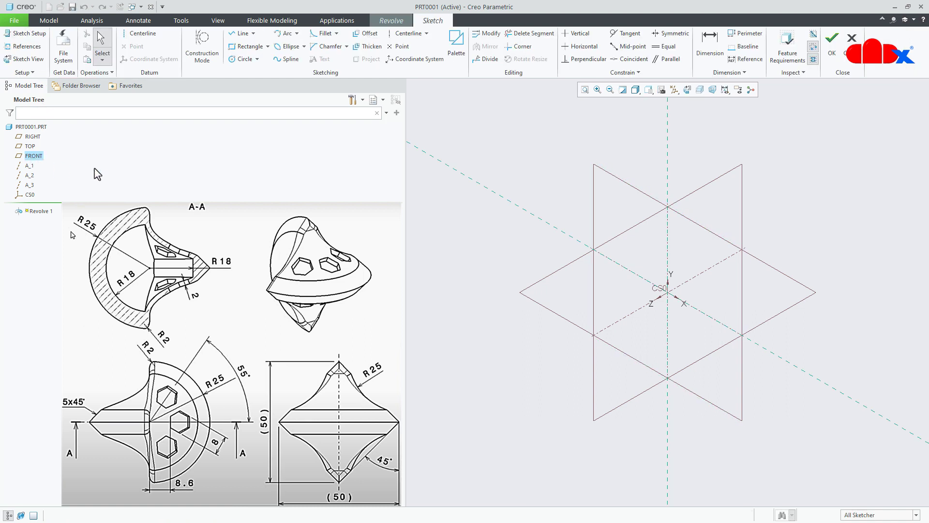
click(688, 90)
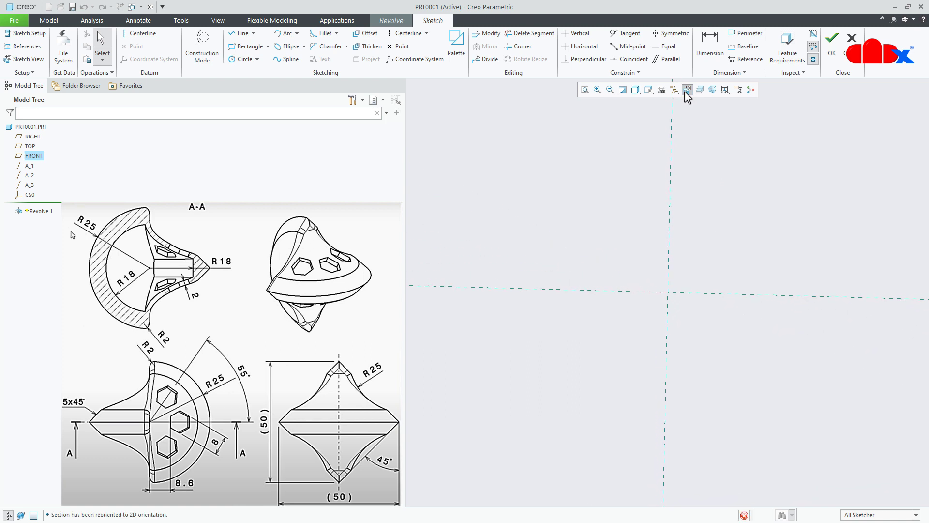
click(674, 90)
click(675, 102)
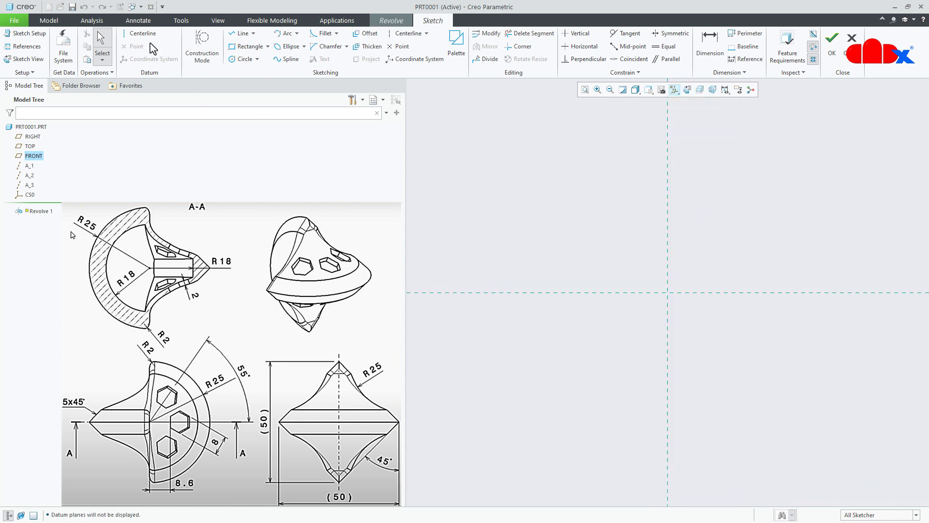
Draw a vertical and a horizontal centerline along the sketch references.
click(139, 33)
click(668, 141)
click(667, 181)
middle_click(716, 188)
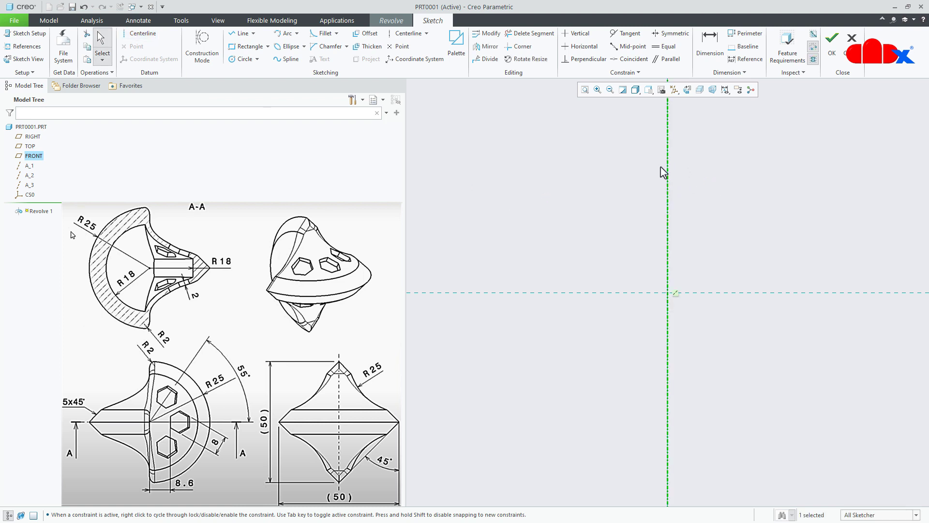
click(407, 33)
click(497, 294)
click(563, 294)
middle_click(795, 341)
click(796, 343)
right_click(796, 343)
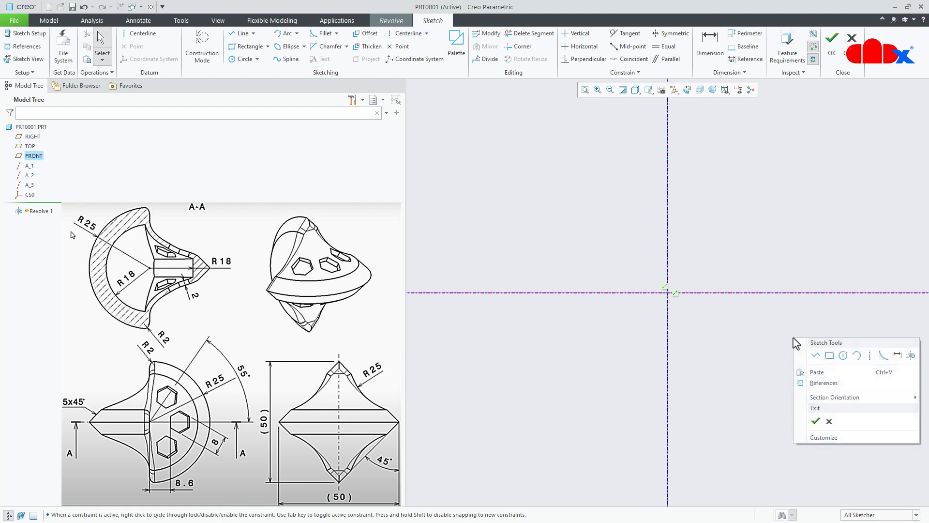
Draw a slanted line ending on the horizontal centerline and mirror it across that centerline.
click(815, 358)
click(745, 270)
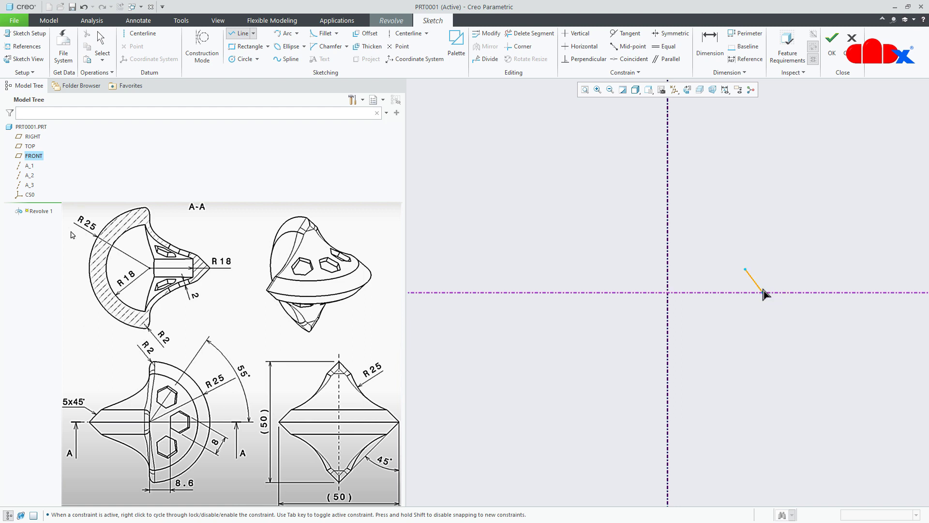
click(763, 292)
middle_click(771, 321)
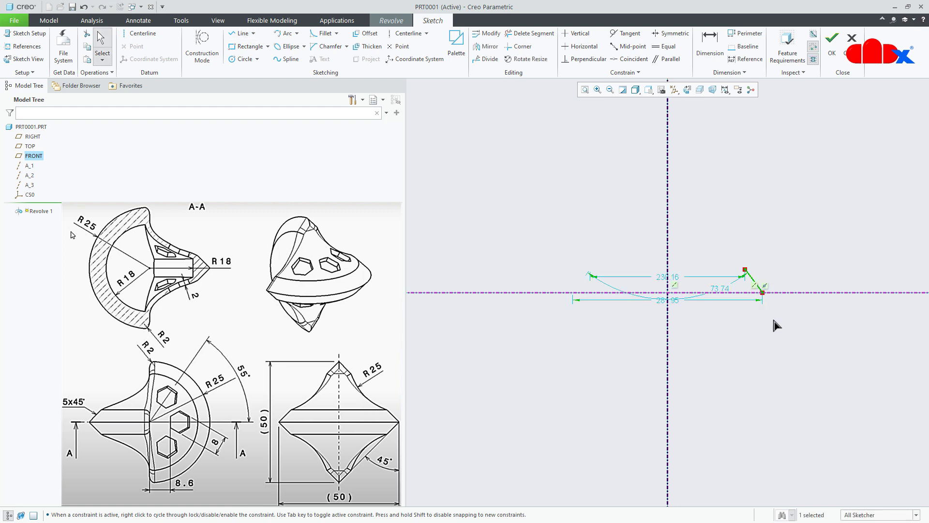
click(488, 46)
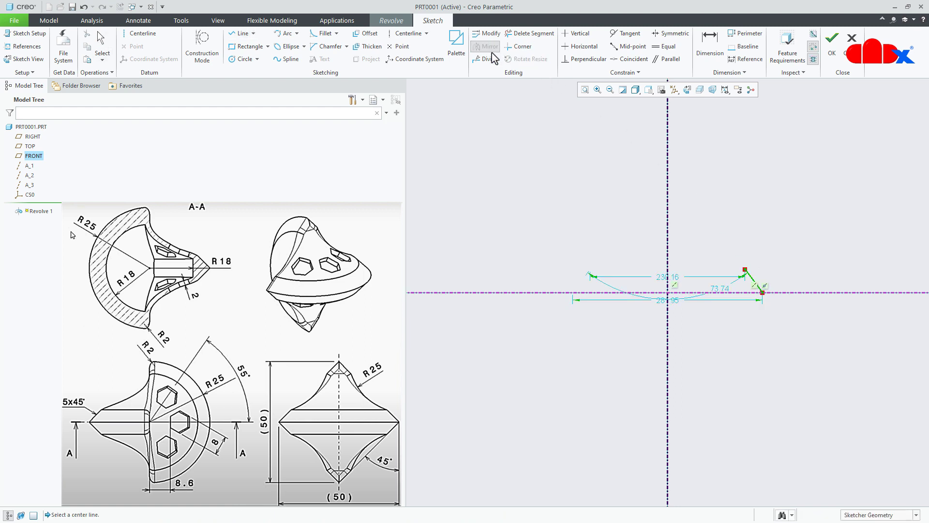
click(695, 292)
click(775, 333)
scroll(717, 286, up, 2)
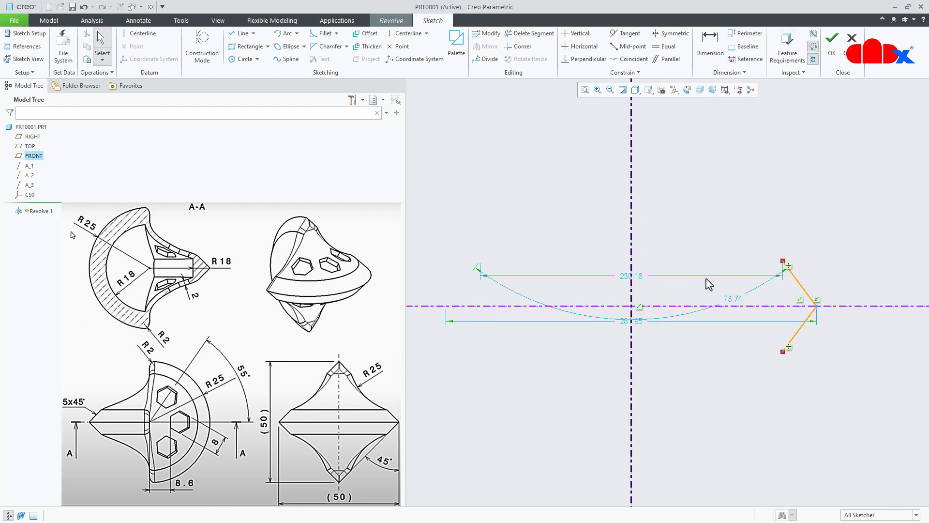
Dimension the upper slanted line at 45° with a height of 5.
right_click(706, 279)
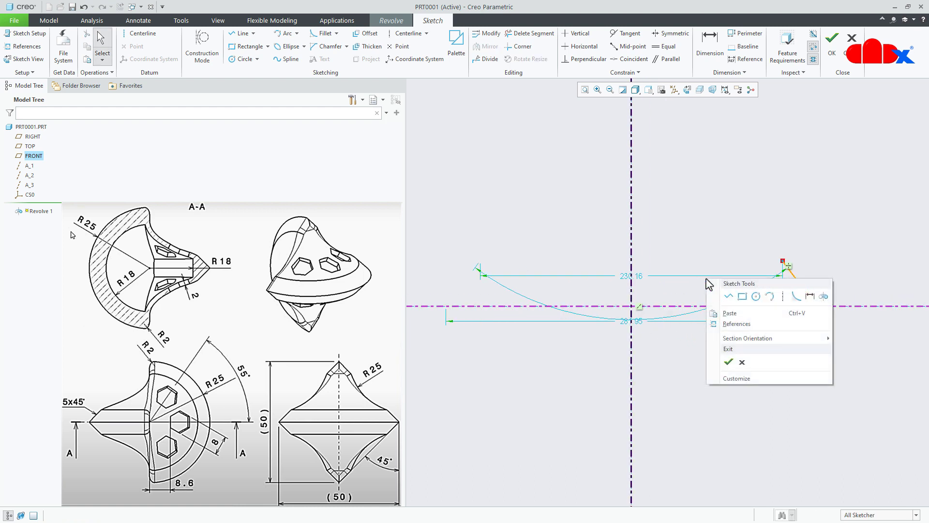
click(809, 297)
click(795, 291)
middle_click(784, 296)
text(45)
key(Return)
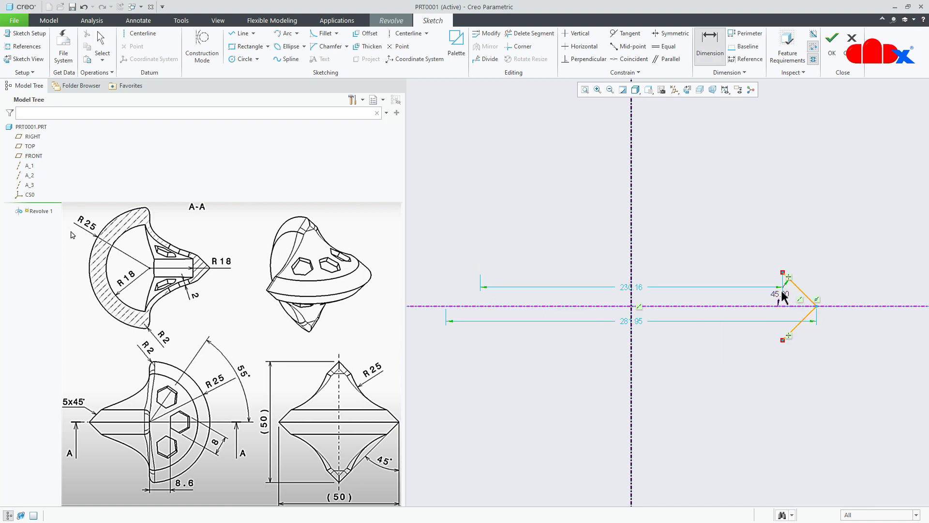
click(766, 306)
middle_click(748, 291)
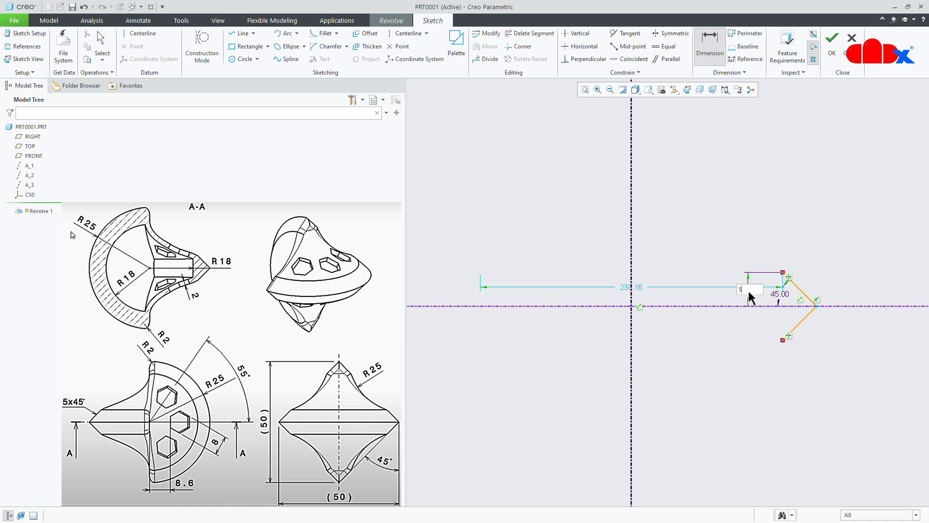
text(5)
key(Return)
Place the profile tip 25 from the vertical centerline and fit the sketch to view.
scroll(749, 295, up, 4)
scroll(725, 307, down, 1)
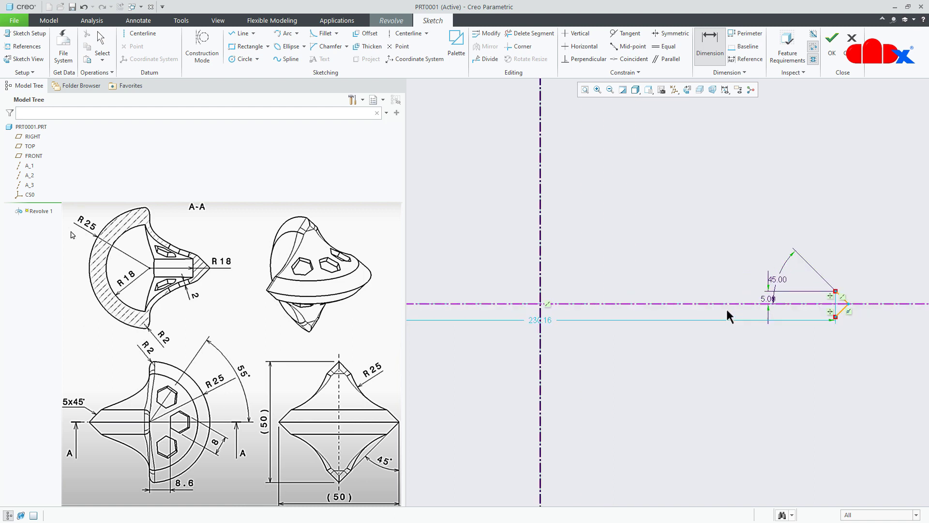
click(540, 340)
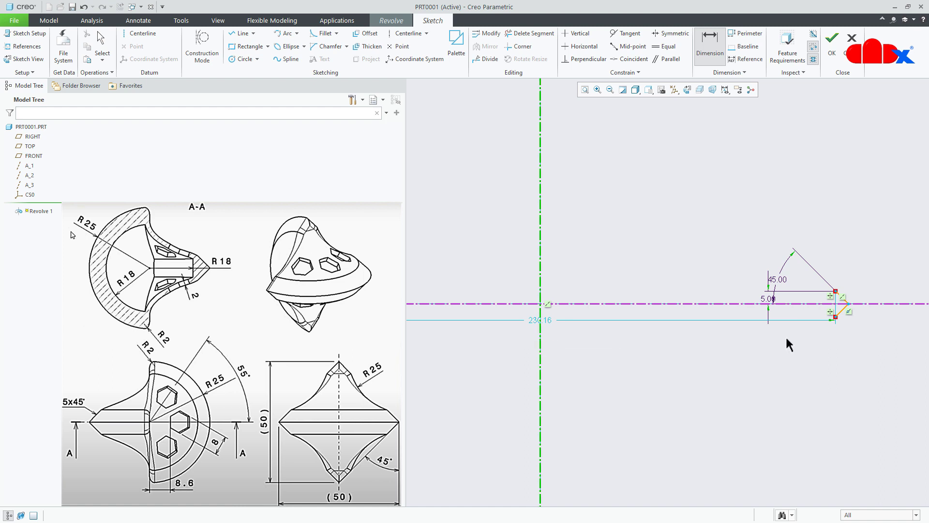
middle_click(753, 378)
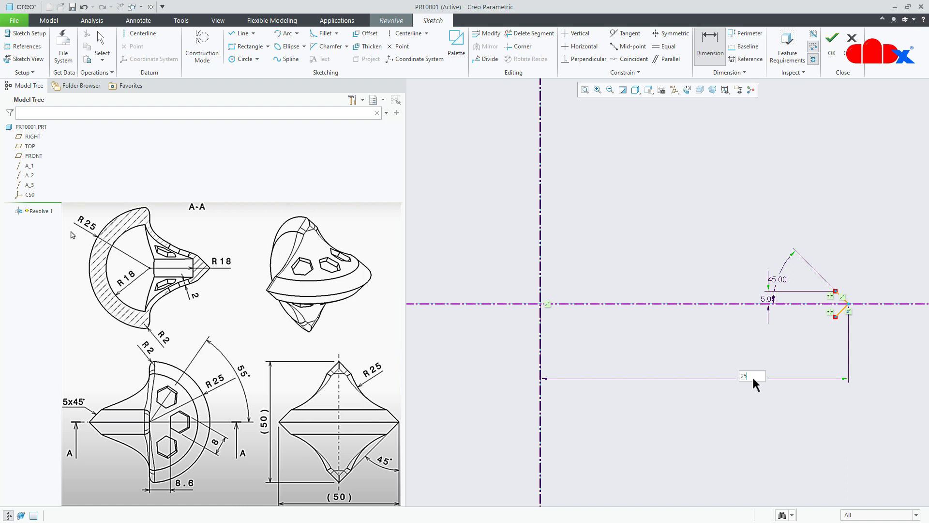
key(Return)
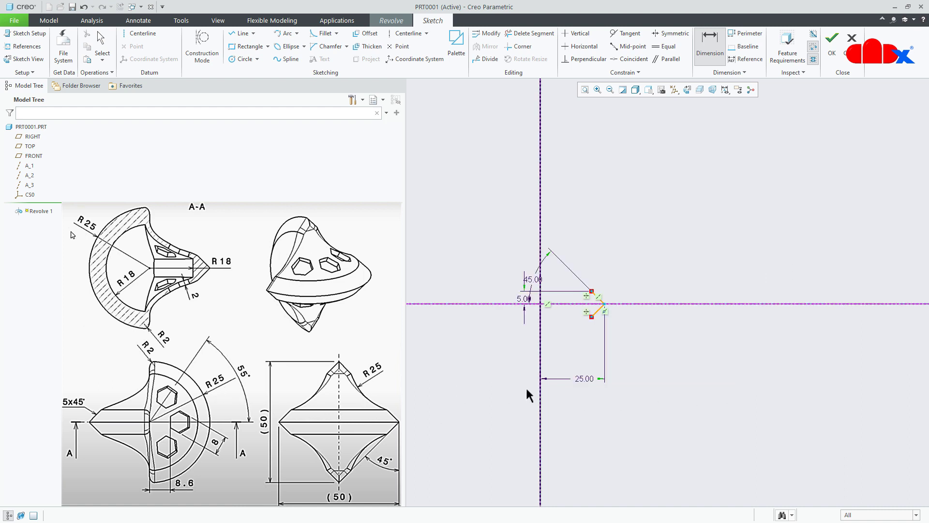
middle_click(638, 389)
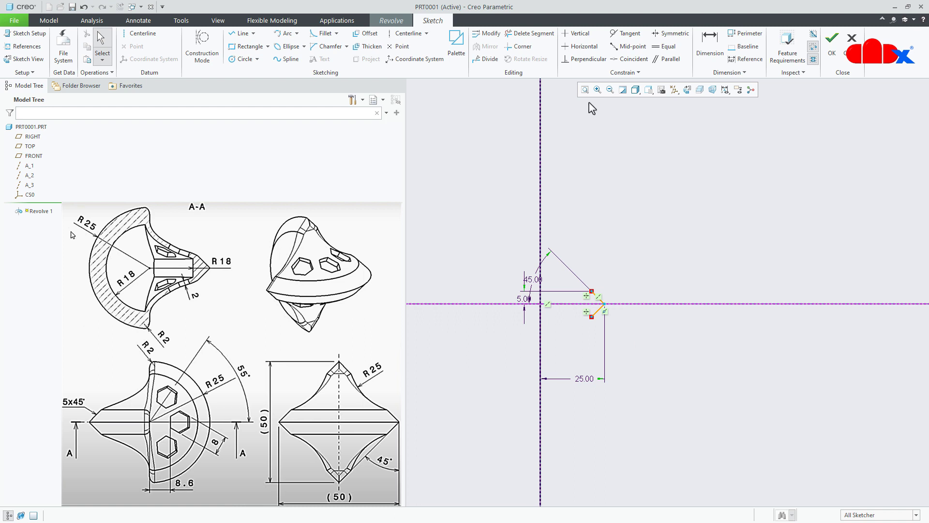
click(585, 90)
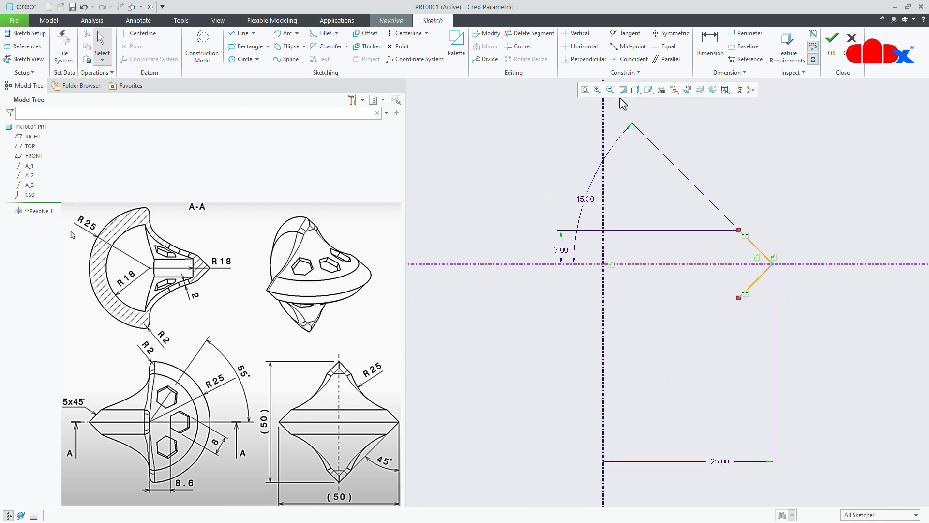
Exit the sketch and complete Revolve 1 as a symmetric 180° revolved surface.
click(833, 46)
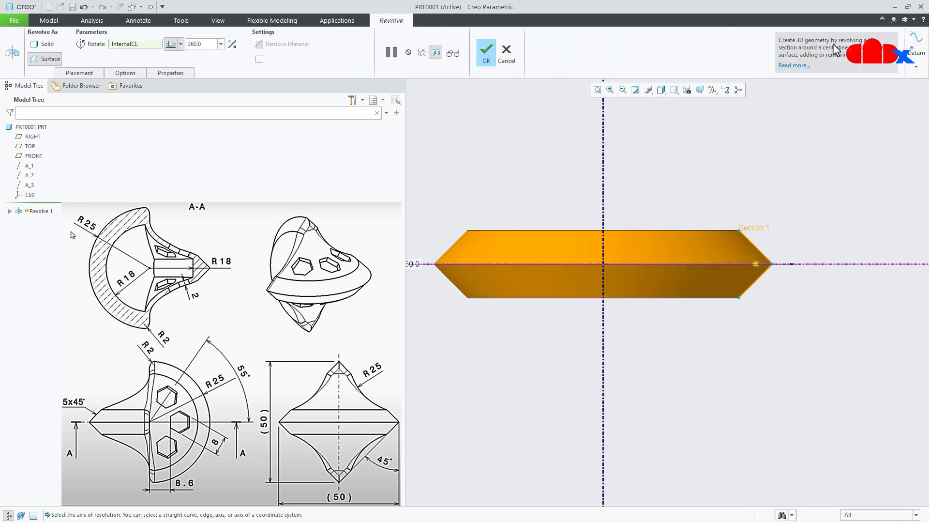
key(ctrl+d)
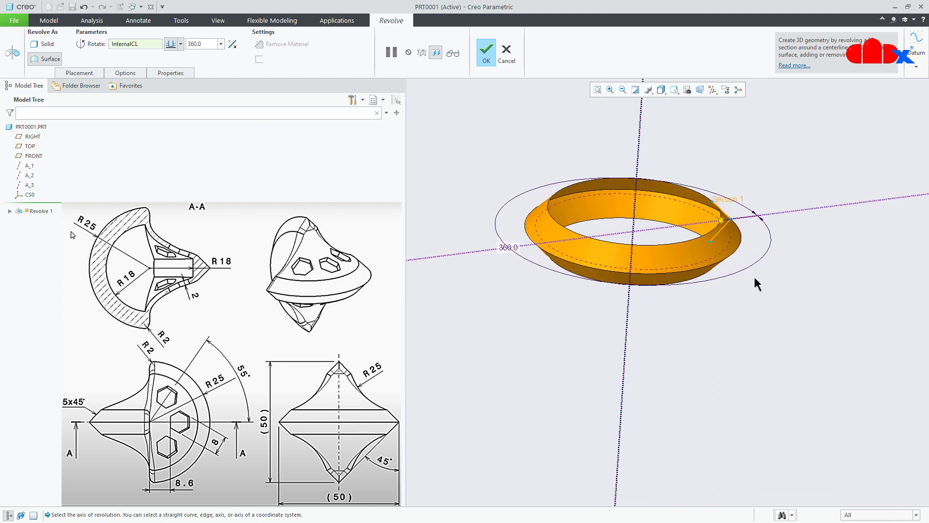
click(221, 44)
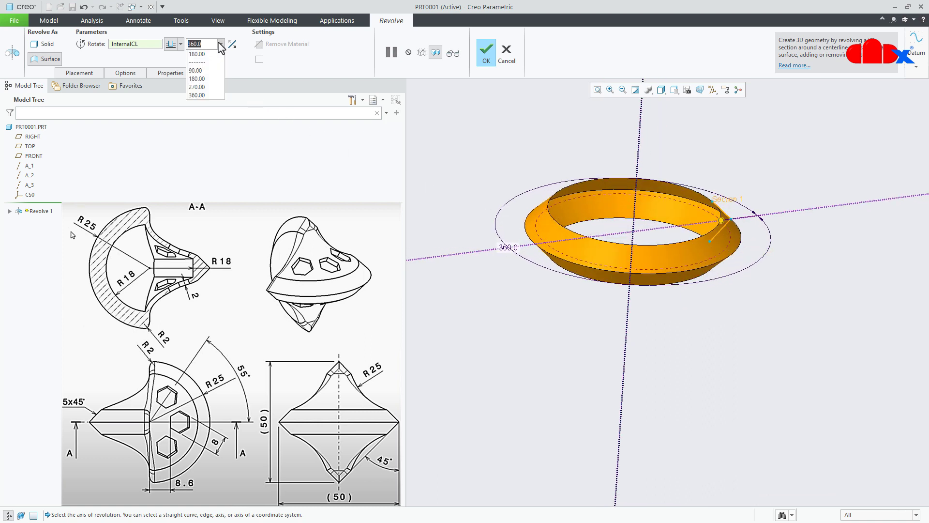
click(207, 53)
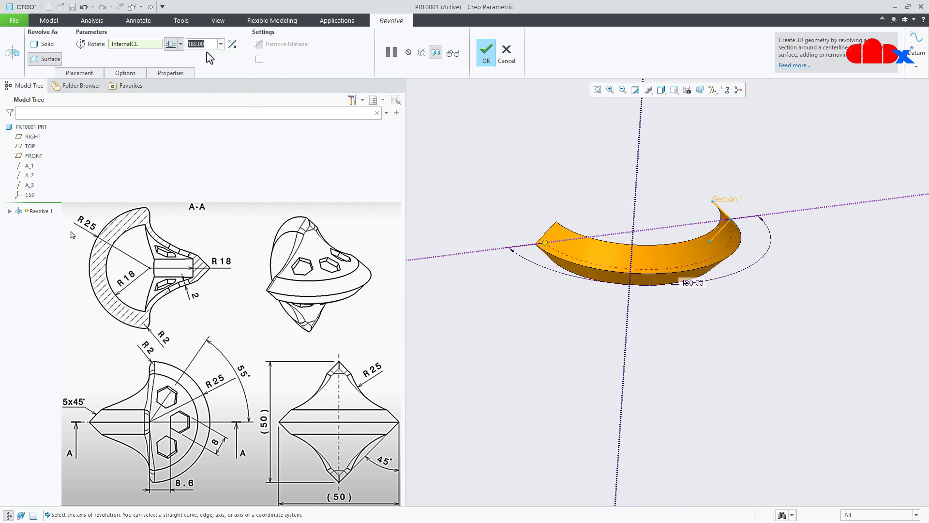
click(180, 44)
click(172, 72)
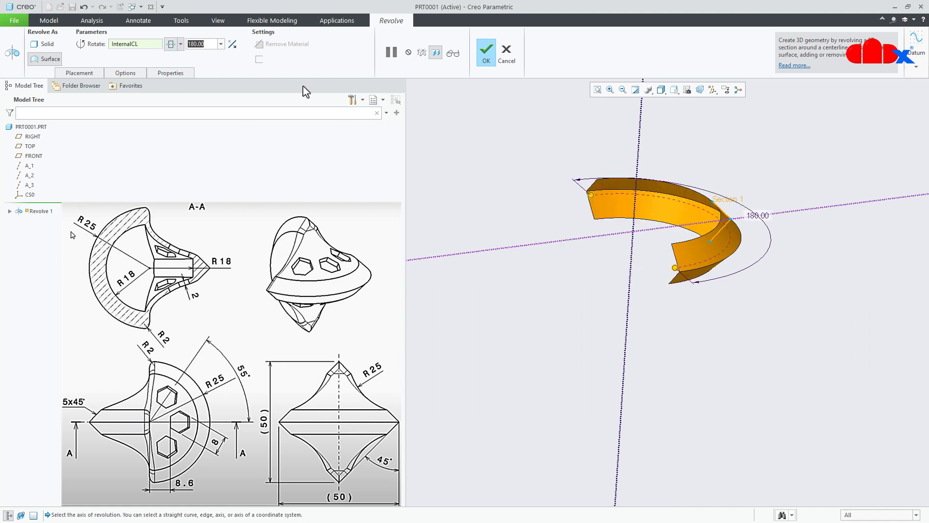
click(487, 52)
click(684, 377)
key(ctrl+d)
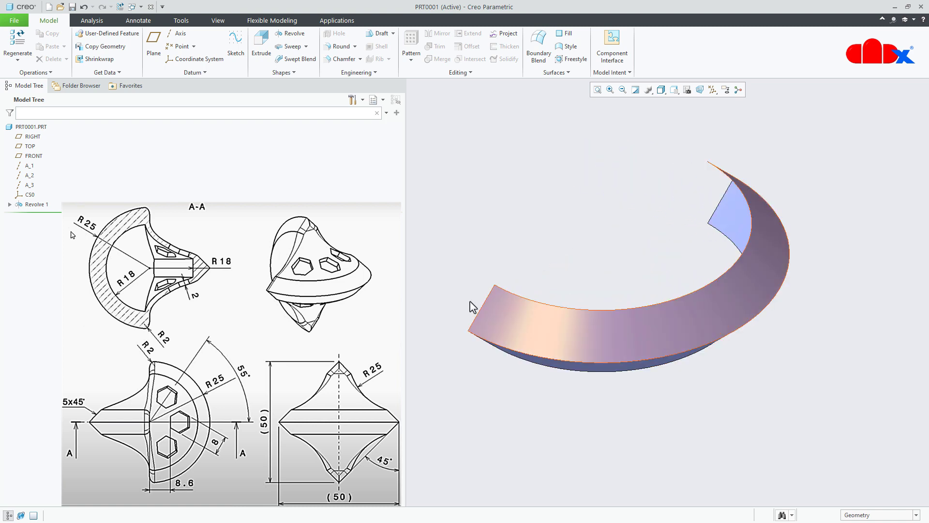
Start a new revolve sketched on the TOP plane, viewed flat-on.
click(292, 34)
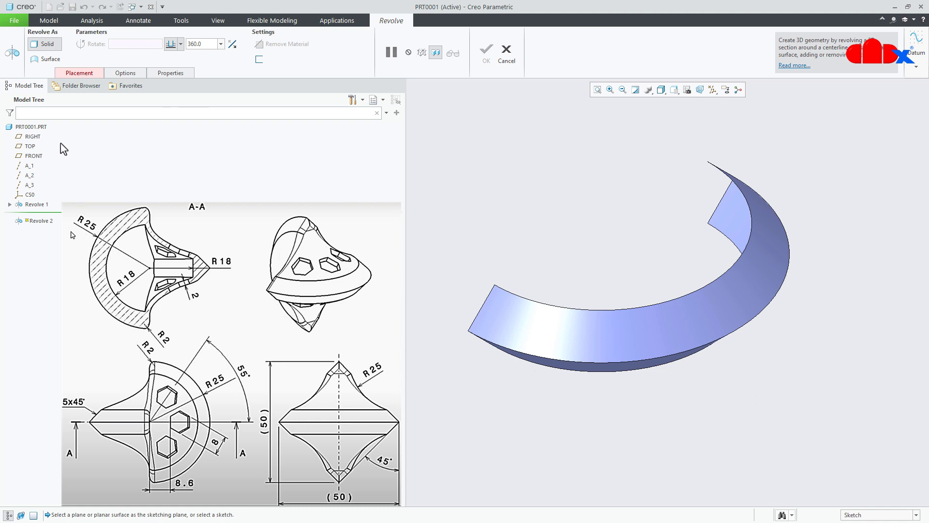
click(30, 146)
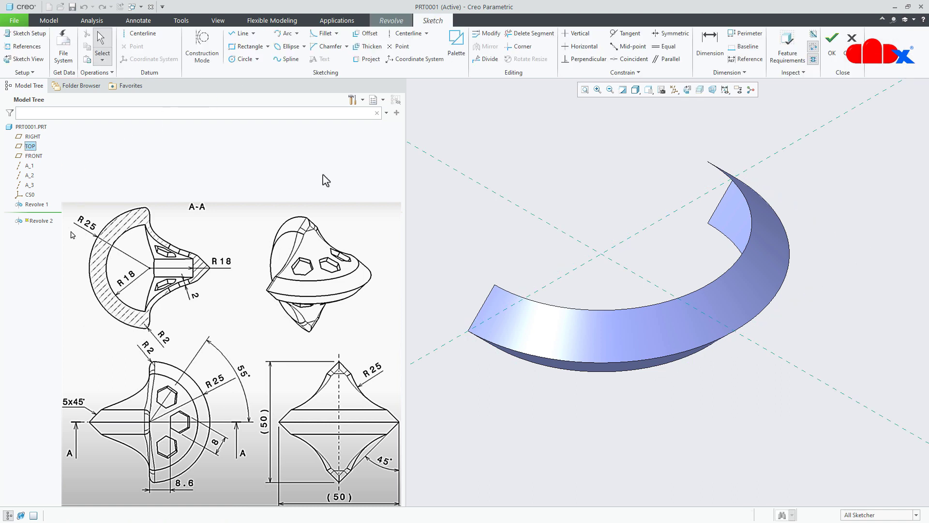
click(687, 90)
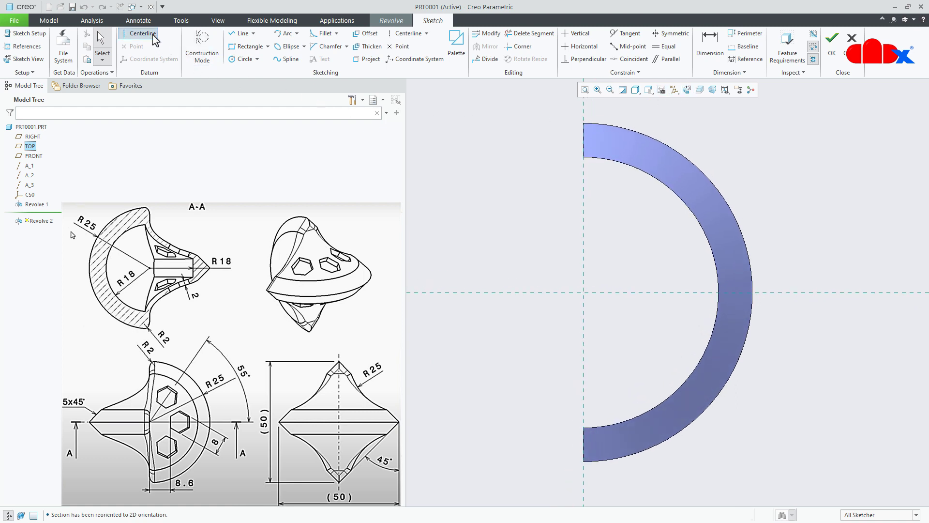
Draw vertical and horizontal centerlines along the sketch references.
click(140, 33)
click(583, 208)
click(583, 232)
middle_click(617, 231)
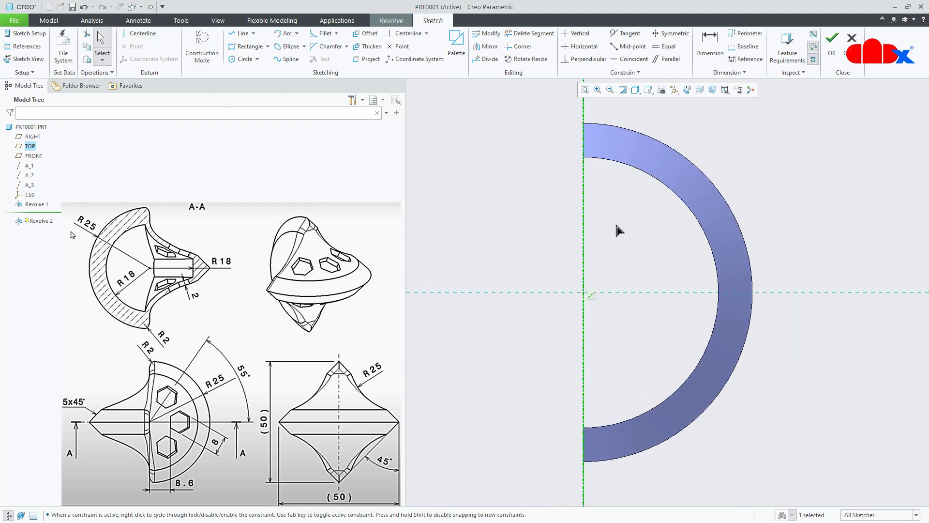
click(402, 34)
click(472, 293)
click(517, 294)
middle_click(540, 334)
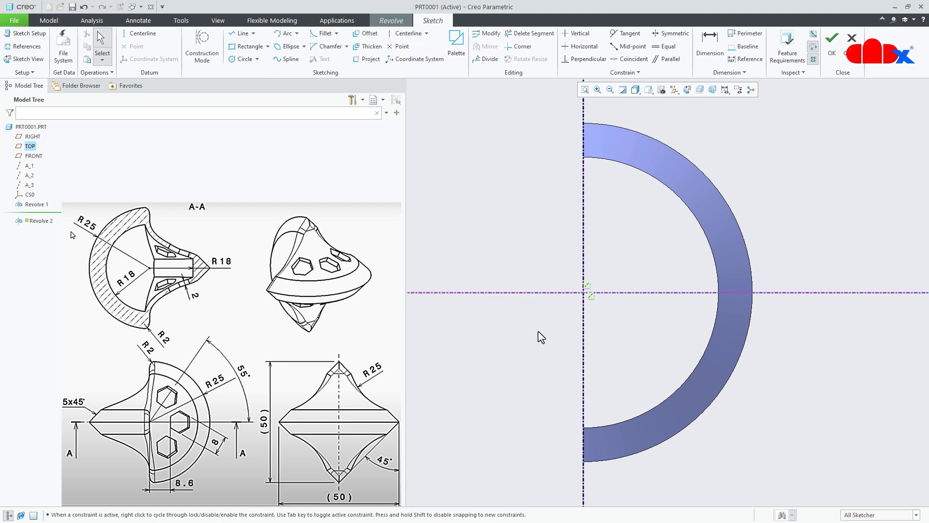
Draw a slanted line ending on the horizontal centerline and mirror it across it.
right_click(541, 337)
click(556, 348)
click(487, 259)
click(457, 293)
middle_click(491, 327)
middle_click(491, 327)
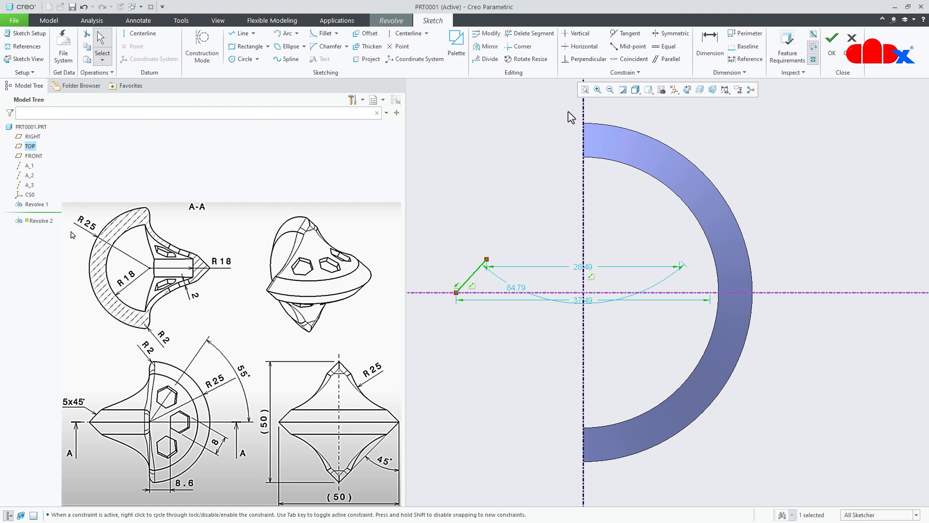
click(488, 46)
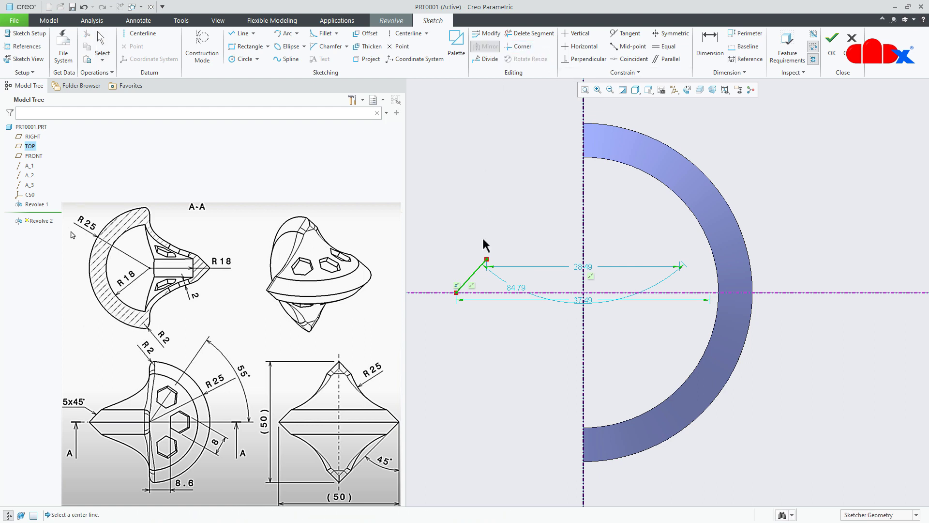
click(491, 293)
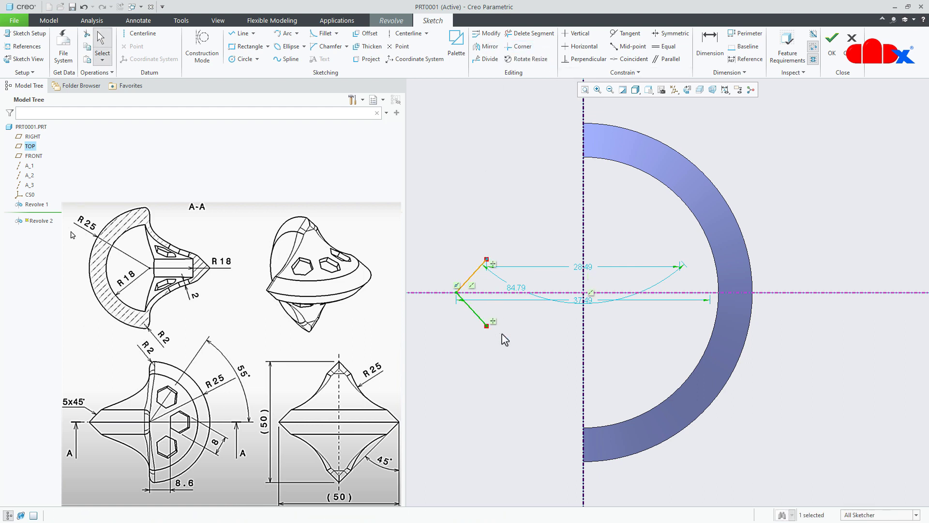
Dimension the upper slanted line at 45° to the centerline with a height of 5.
right_click(505, 338)
click(606, 351)
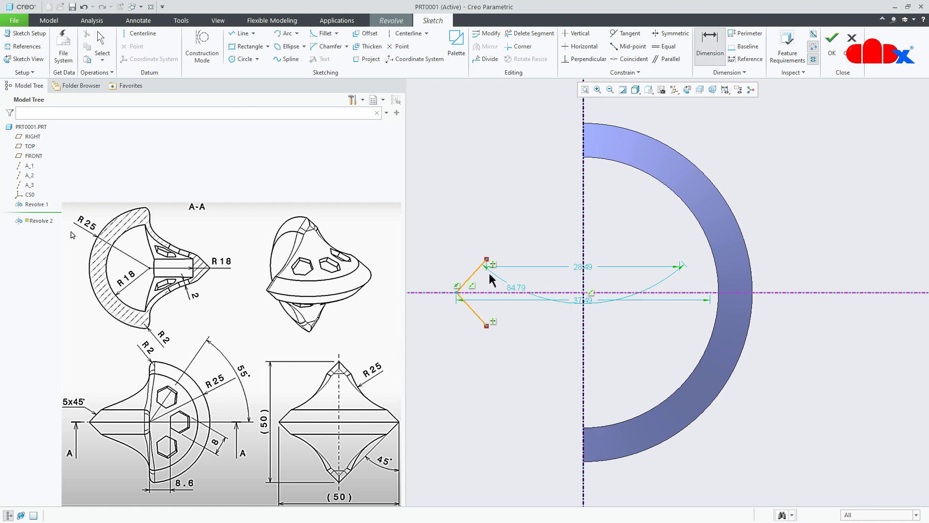
click(479, 272)
click(489, 292)
middle_click(493, 284)
text(45)
key(Return)
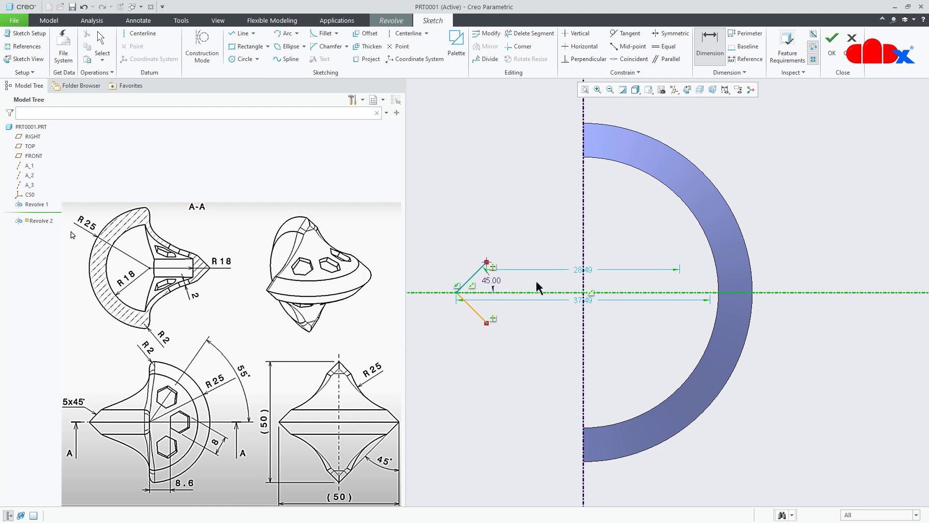
click(535, 284)
middle_click(536, 285)
text(50)
key(Return)
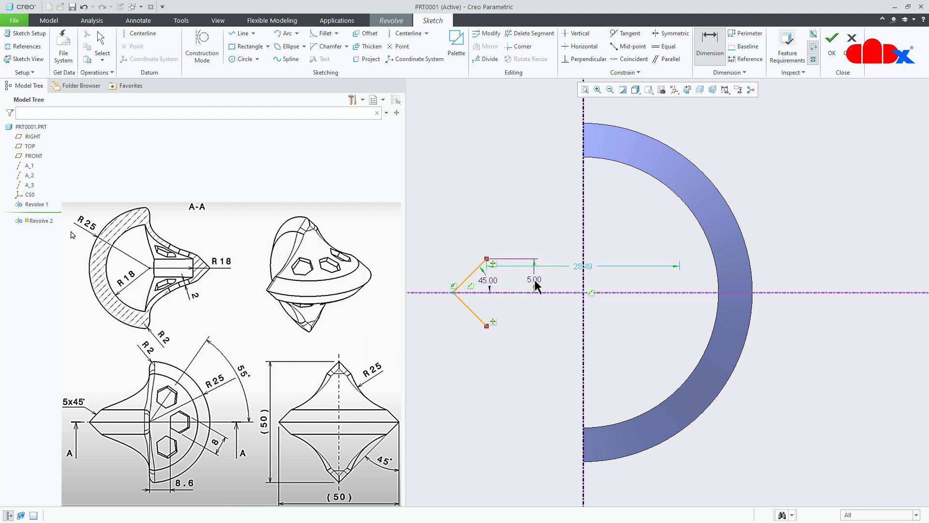
Set the tip 25 from the vertical centerline and finish the sketch.
click(583, 309)
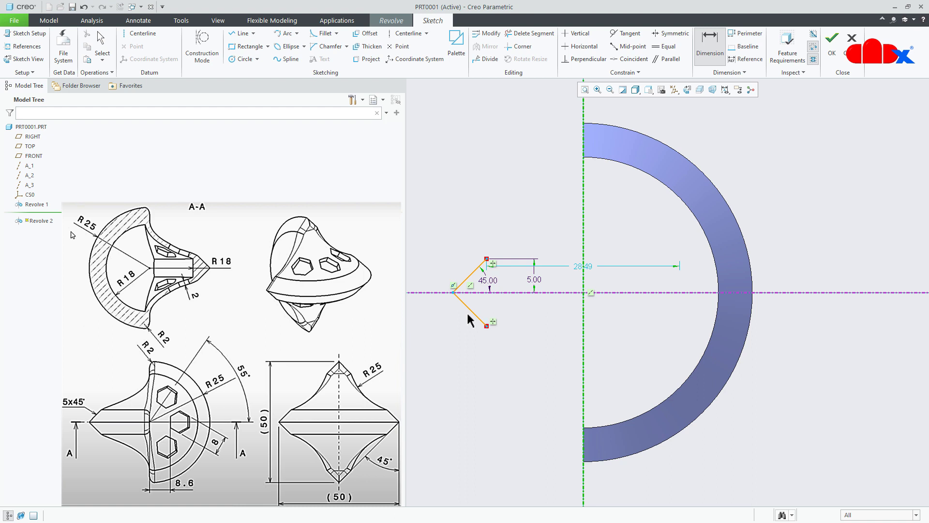
middle_click(488, 372)
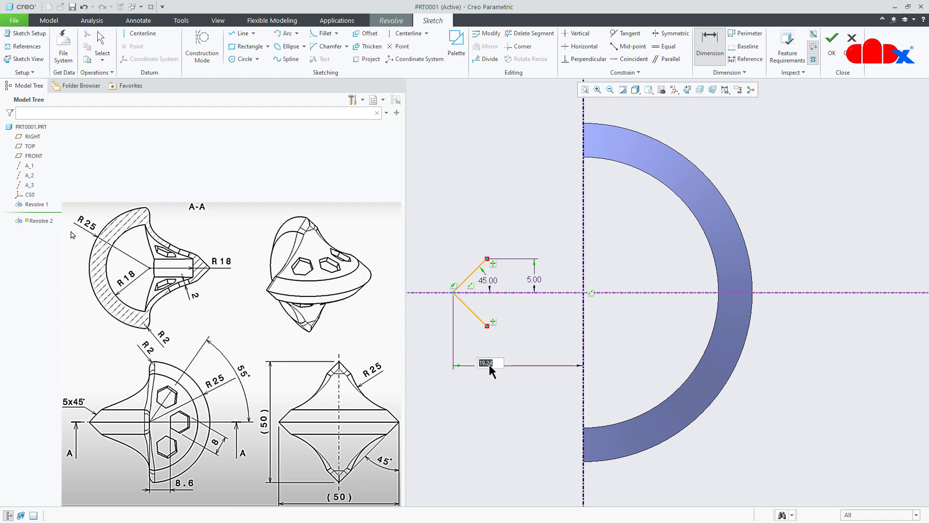
text(25)
key(Return)
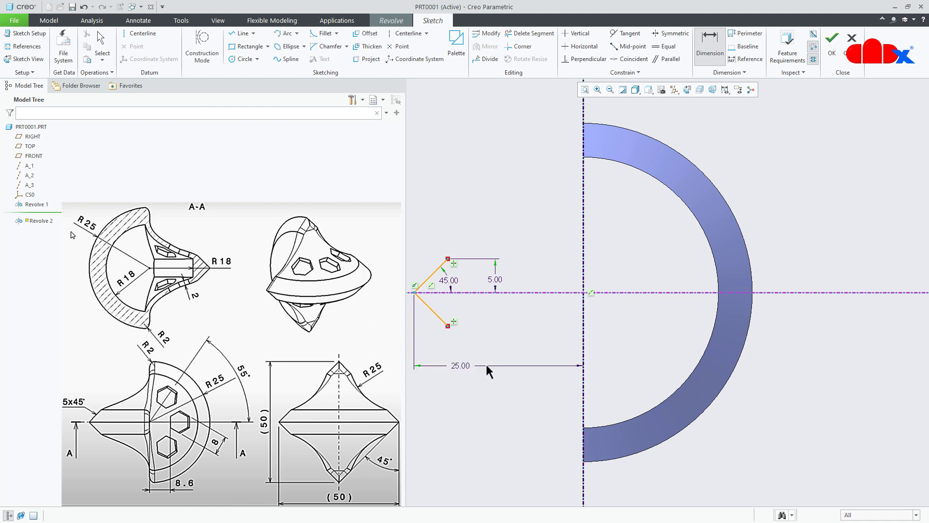
right_click(486, 367)
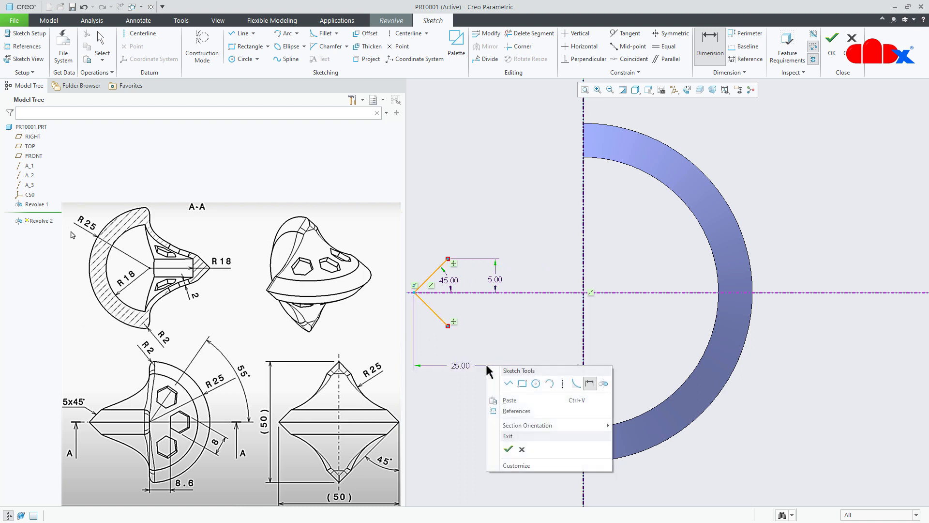
click(507, 450)
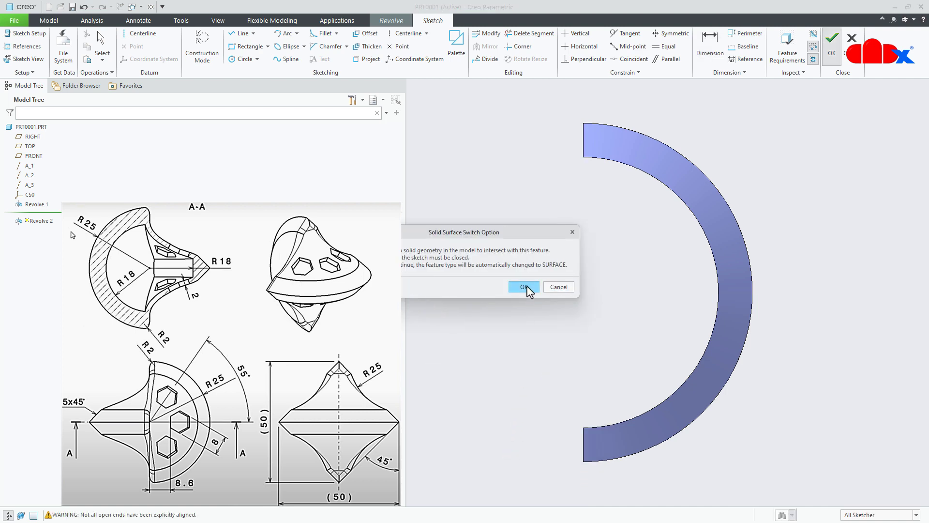
Complete Revolve 2 as a symmetric 180° surface crossing Revolve 1, then reset the view.
click(525, 286)
scroll(576, 318, down, 3)
middle_drag(614, 333, 579, 357)
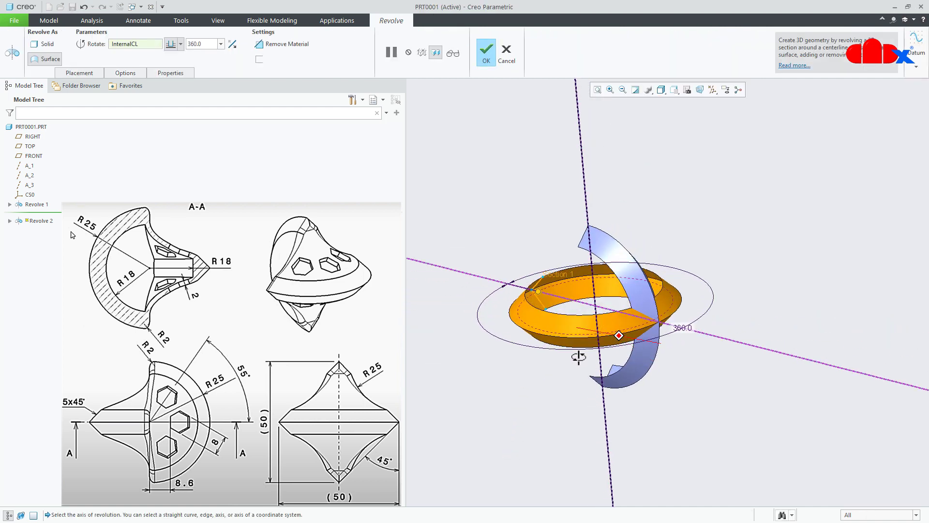
click(220, 43)
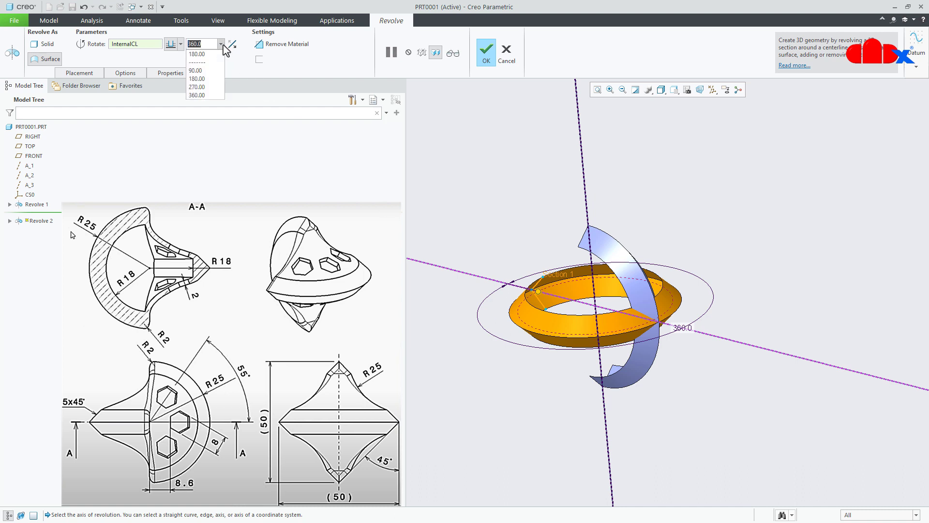
click(209, 58)
click(180, 43)
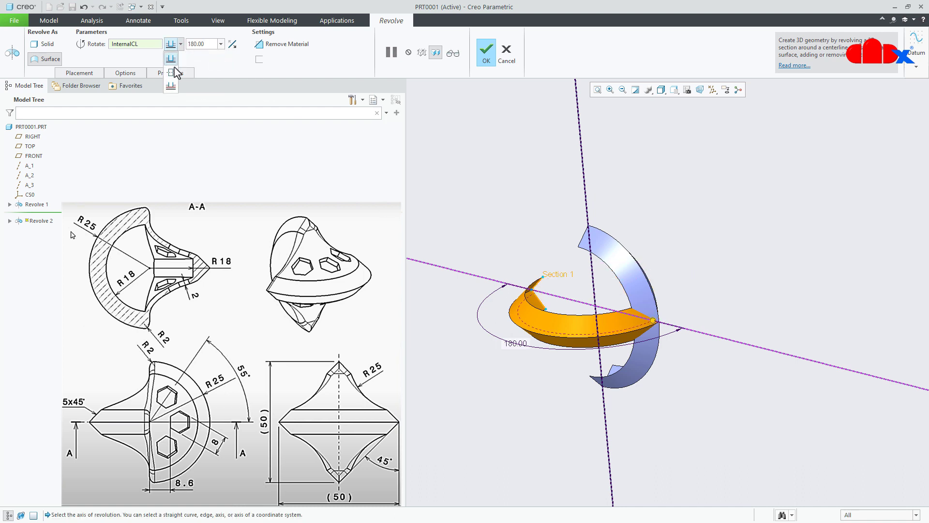
click(173, 73)
click(485, 52)
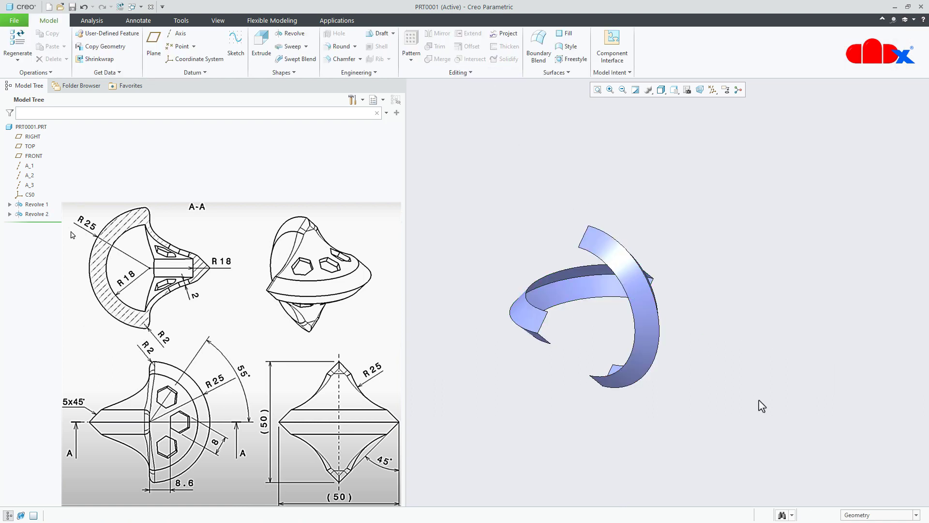
key(ctrl+d)
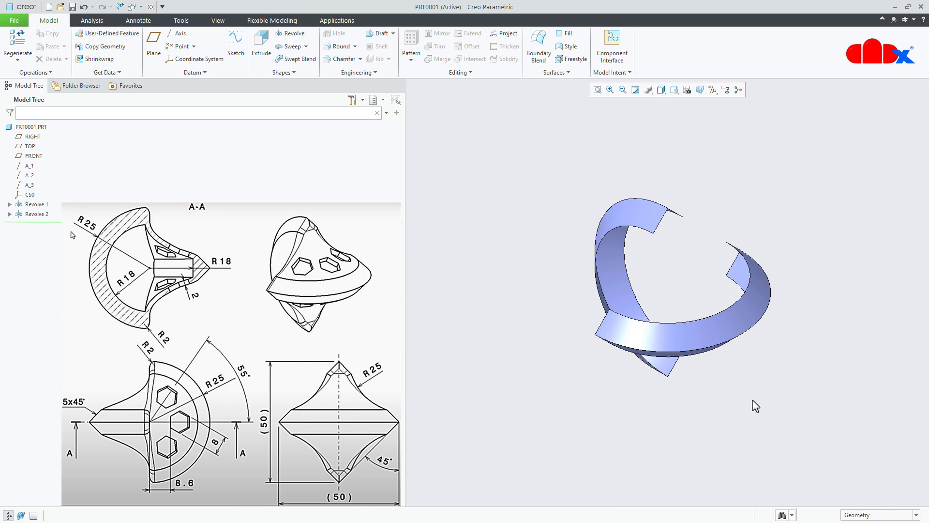
click(235, 48)
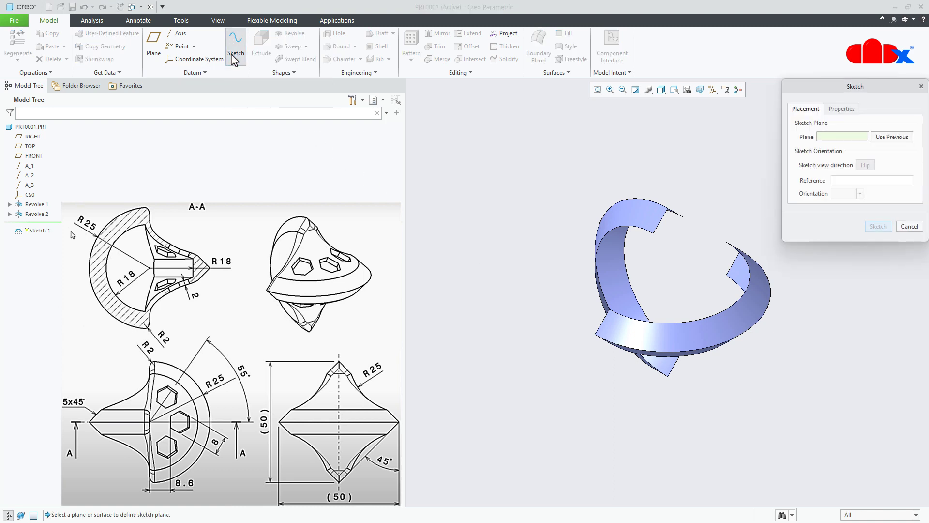
Pick RIGHT as the sketch plane, view it flat-on, and hide the datum planes.
click(712, 89)
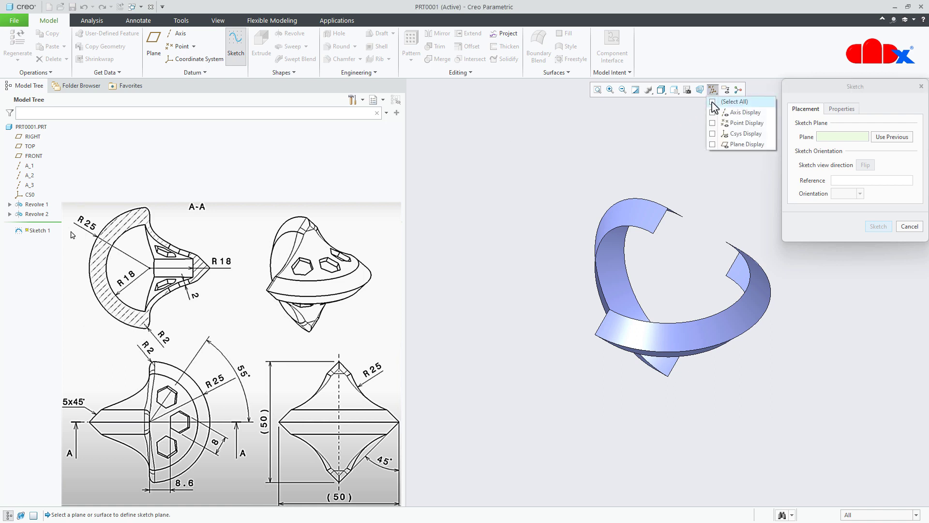
click(712, 102)
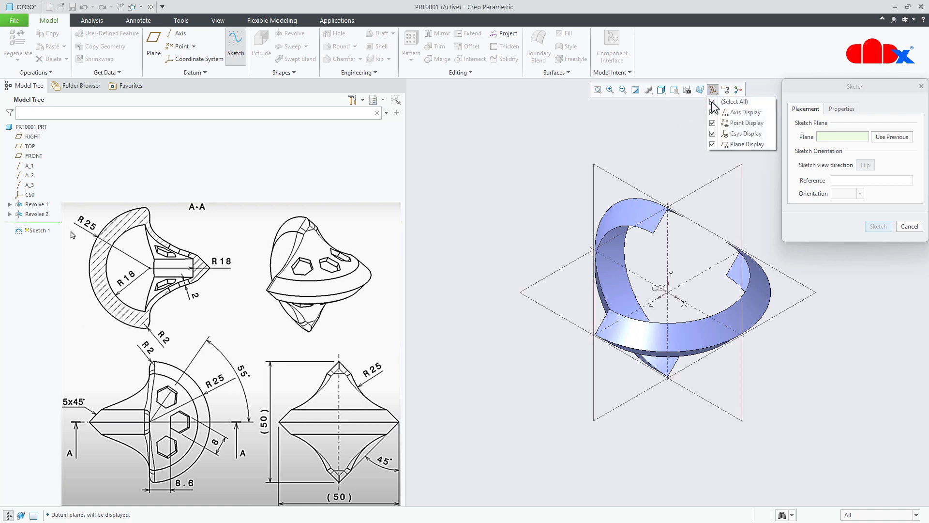
click(701, 184)
click(876, 227)
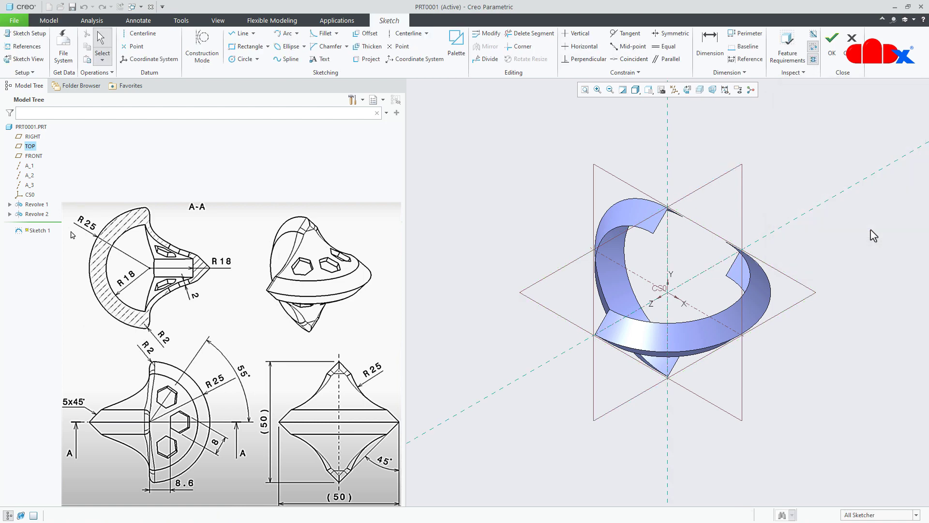
click(687, 90)
click(674, 90)
click(674, 145)
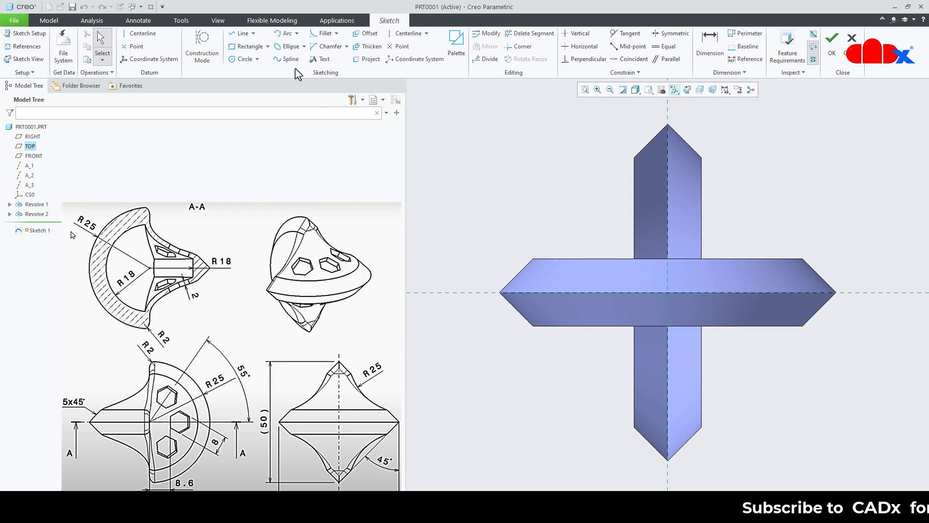
Draw the upper-right 3-point arc between the two bands and set its radius to 25.
click(286, 34)
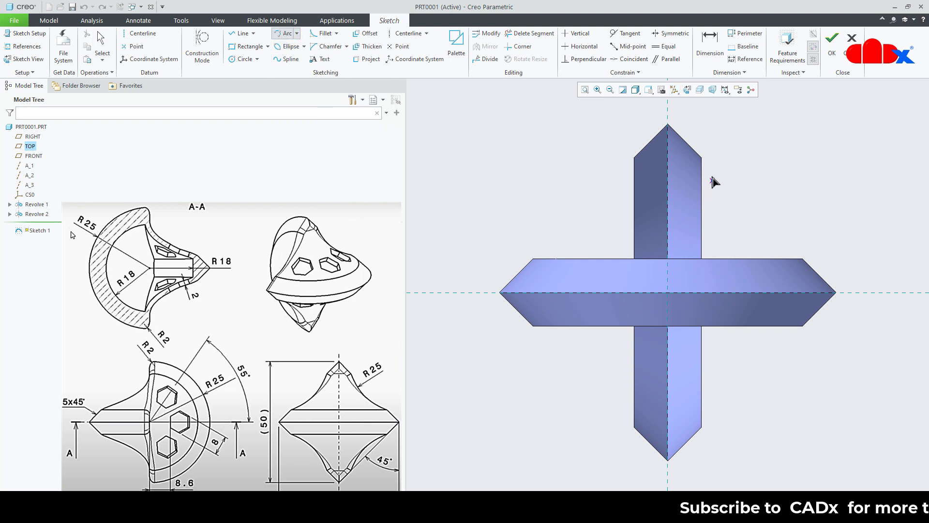
click(702, 158)
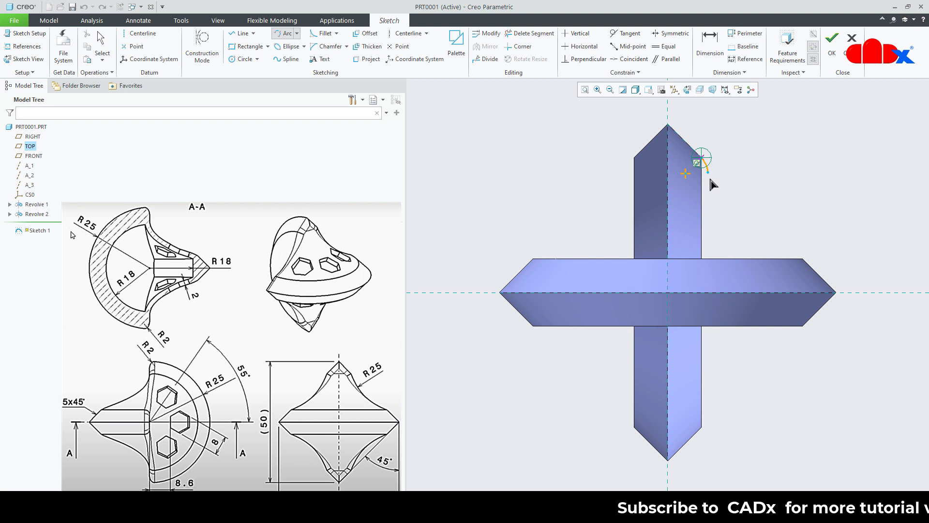
middle_click(760, 204)
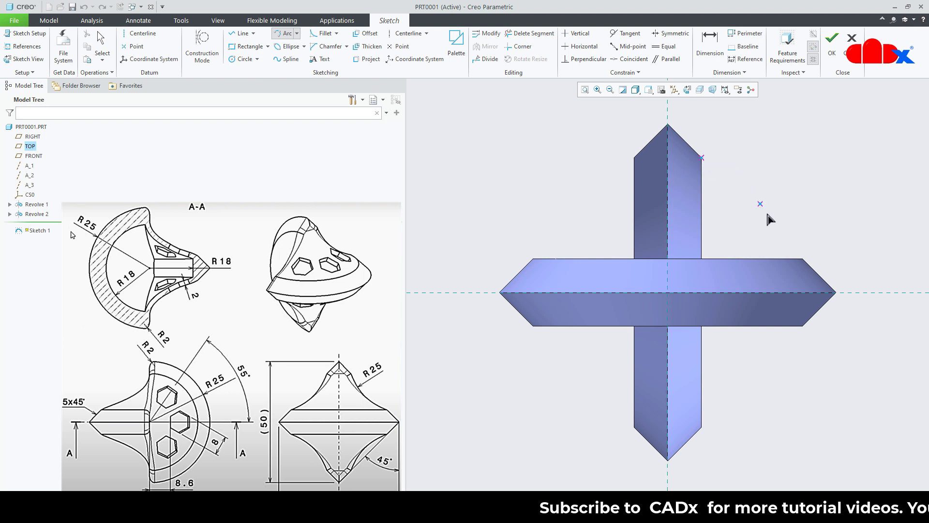
click(802, 260)
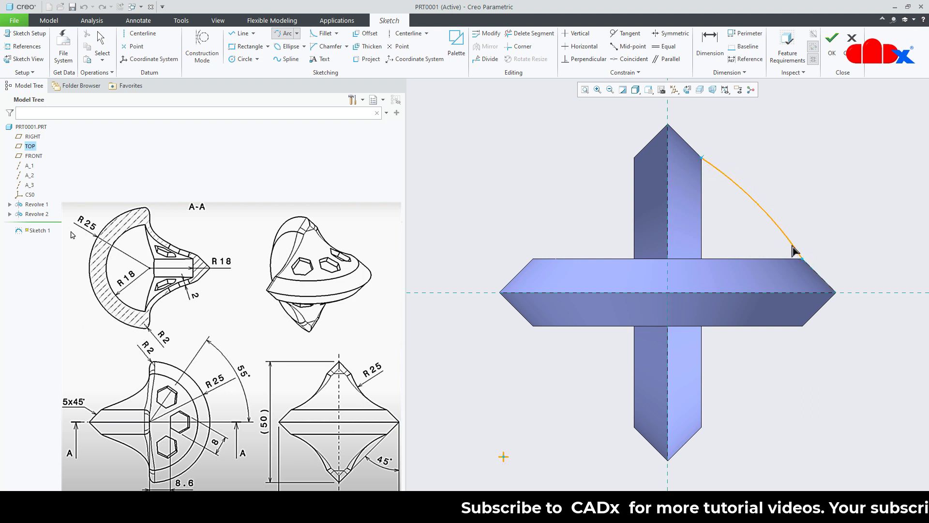
click(749, 236)
middle_click(835, 229)
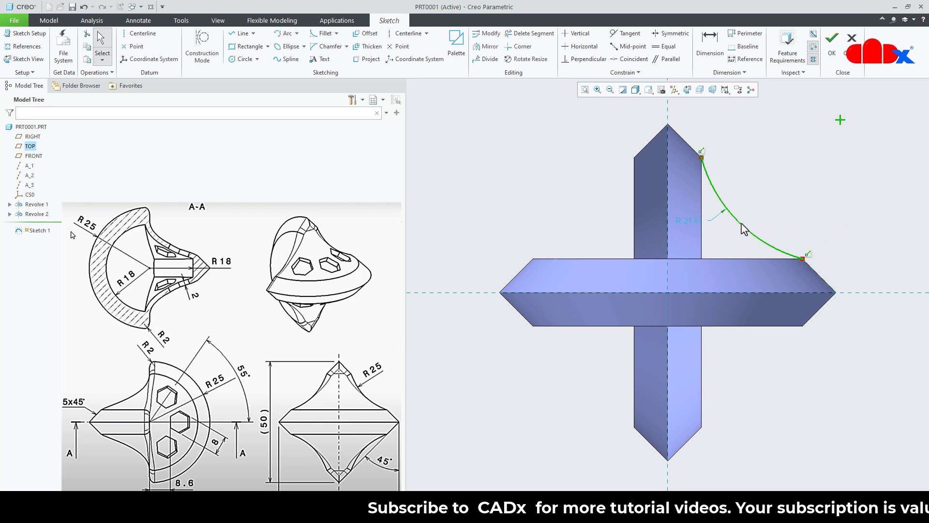
double_click(684, 221)
text(25)
key(Return)
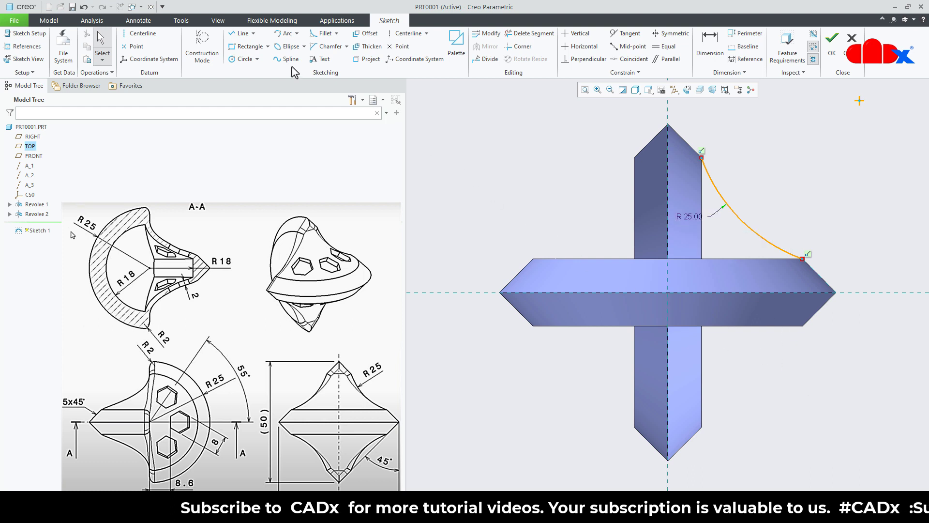
Add the upper-left, lower-right and lower-left arcs equal to R 25, then finish Sketch 1.
click(281, 33)
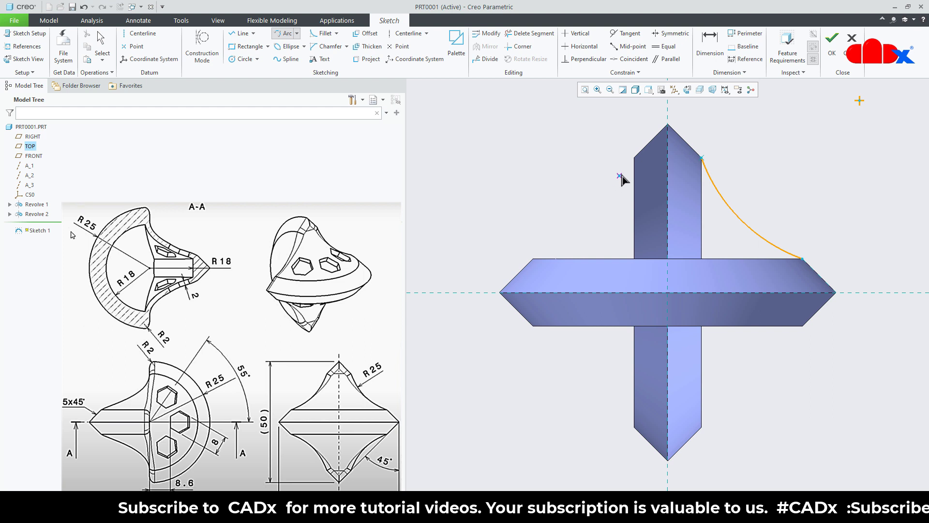
click(633, 157)
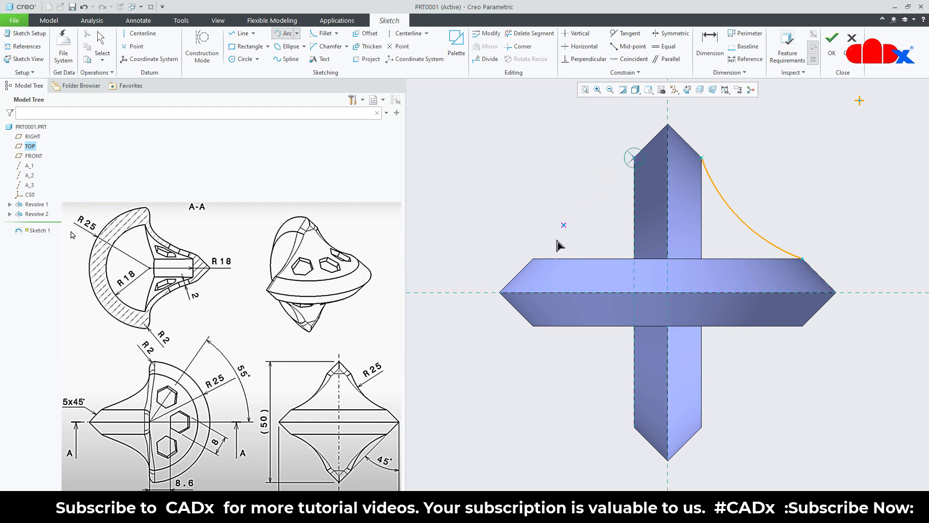
click(534, 258)
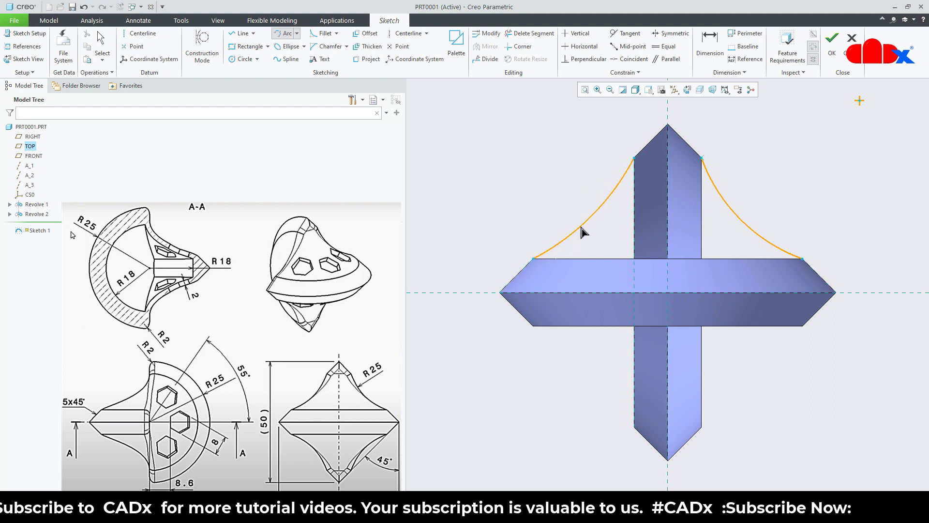
click(586, 236)
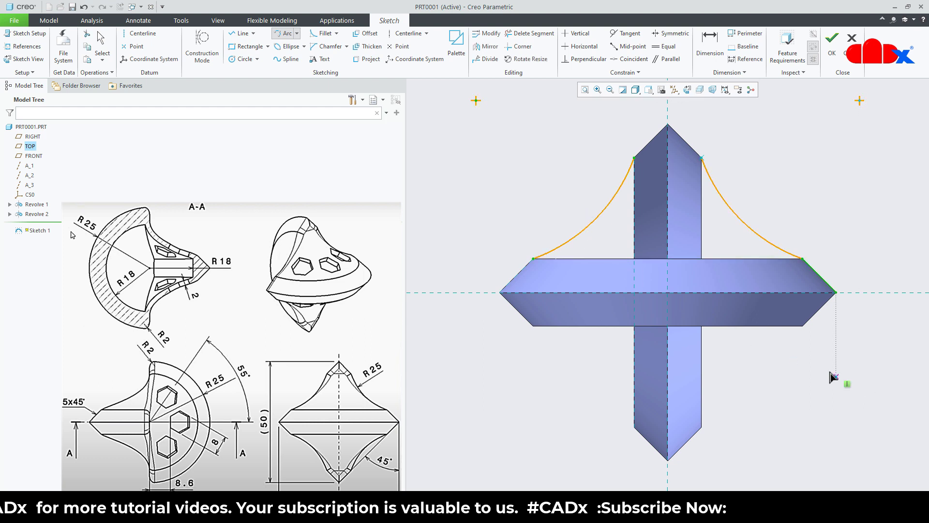
click(803, 327)
click(703, 428)
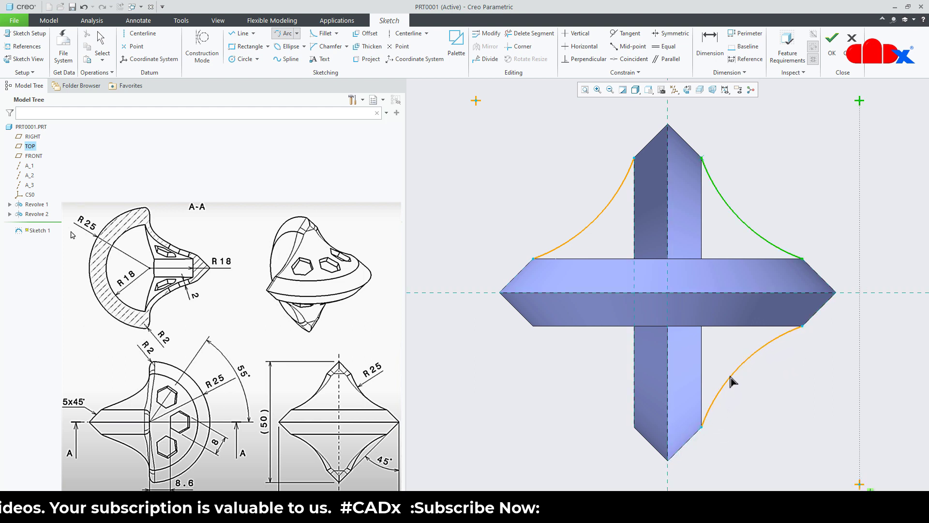
click(732, 382)
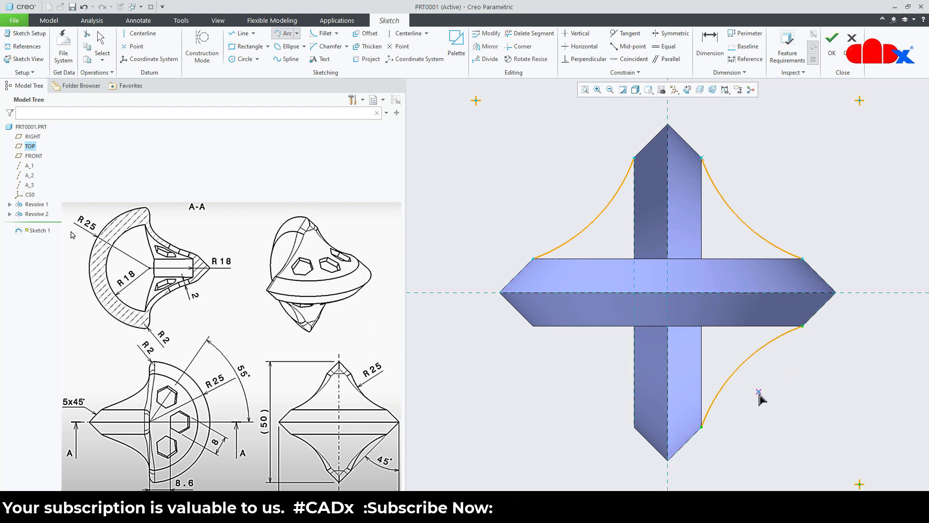
click(635, 427)
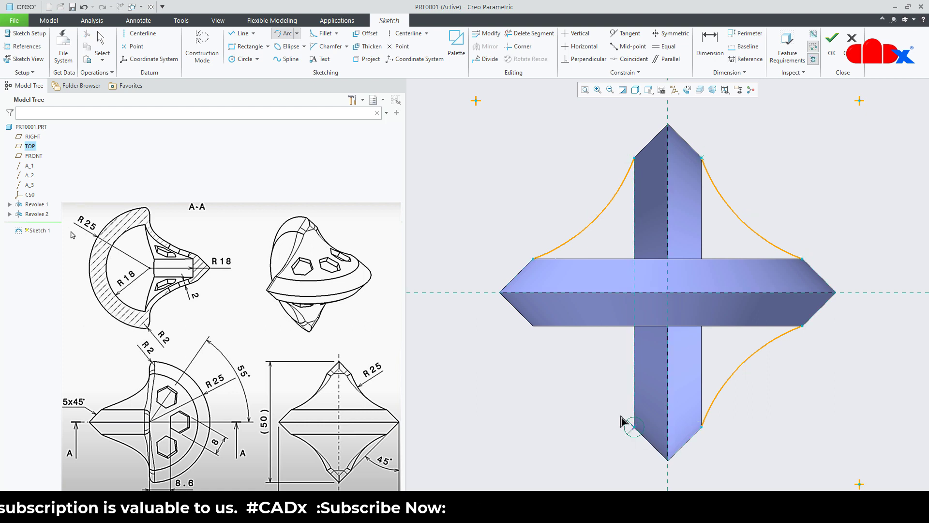
click(536, 330)
click(574, 352)
middle_click(809, 421)
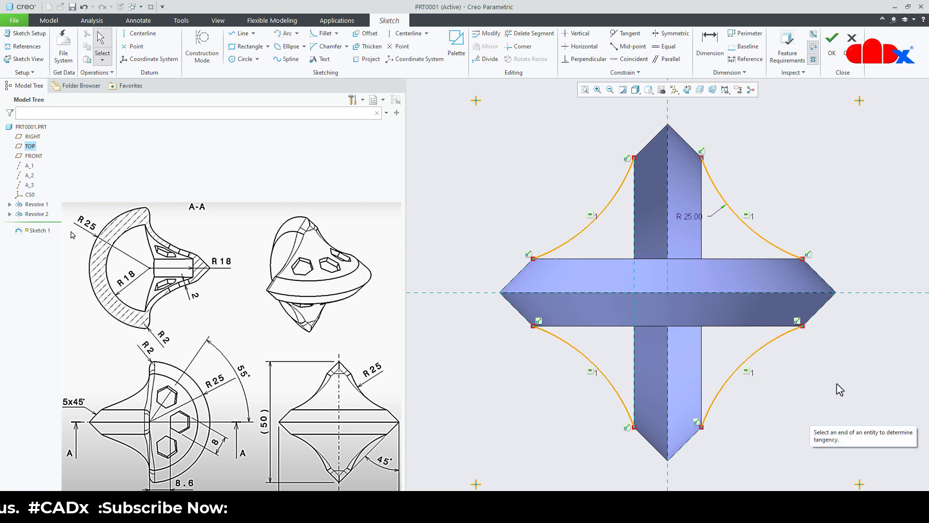
click(834, 49)
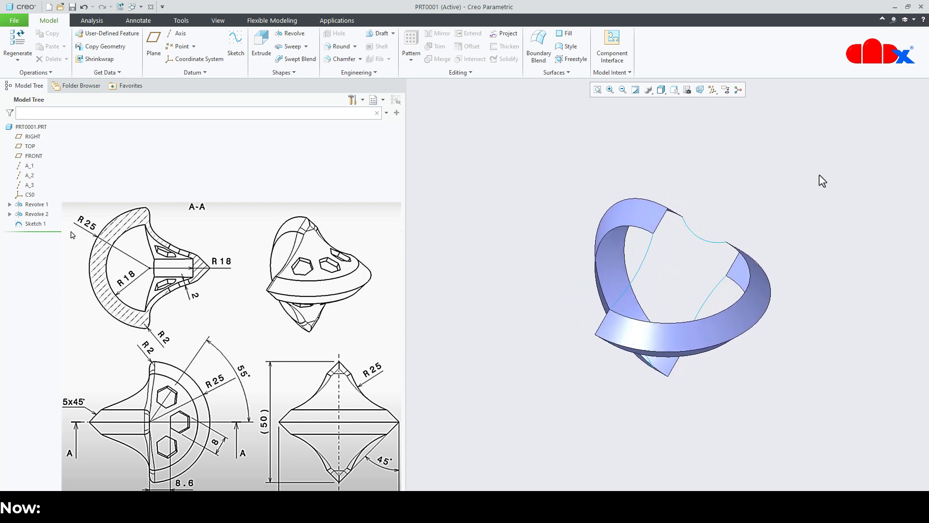
Create two small boundary blend patches near the pointed tip from edge pairs.
click(538, 49)
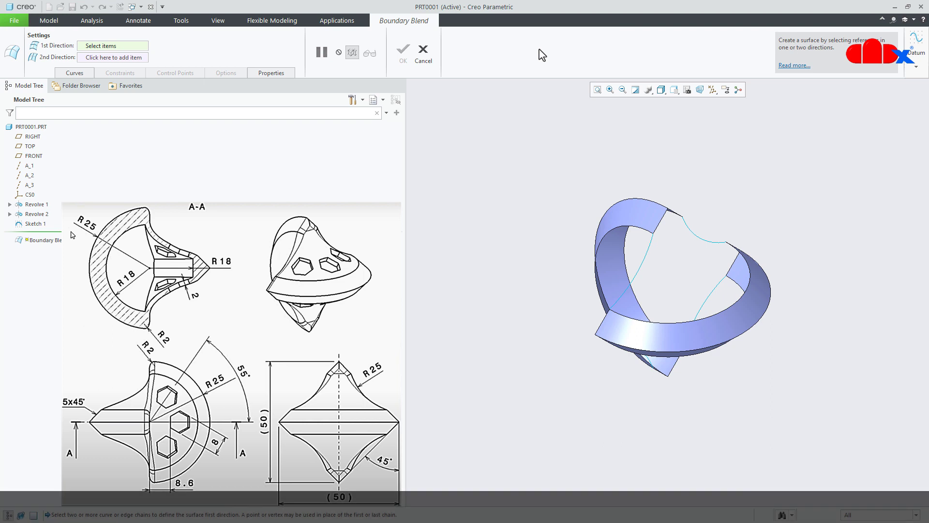
click(659, 224)
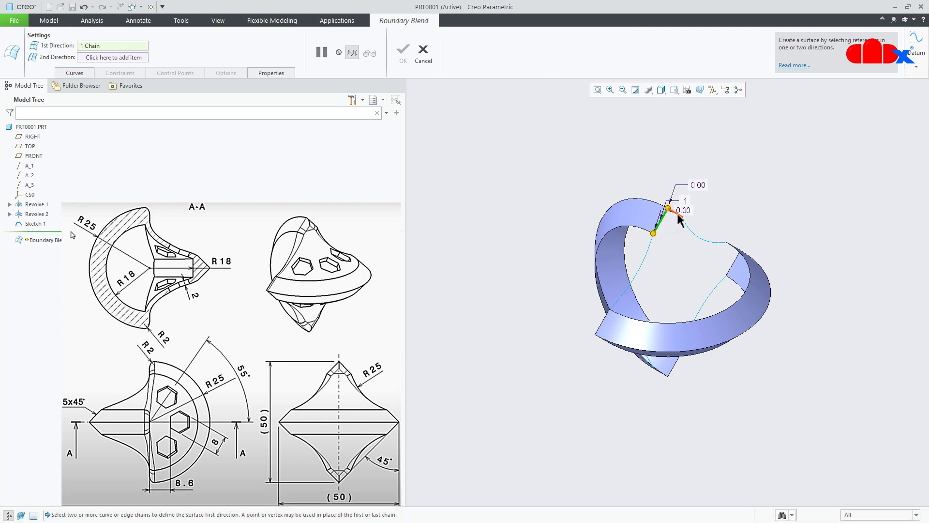
ctrl+click(678, 218)
middle_click(748, 210)
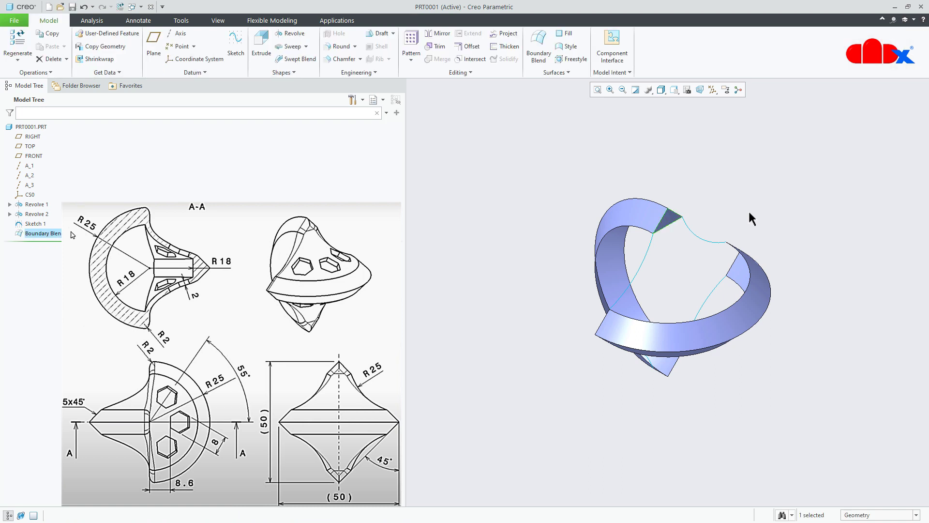
click(539, 49)
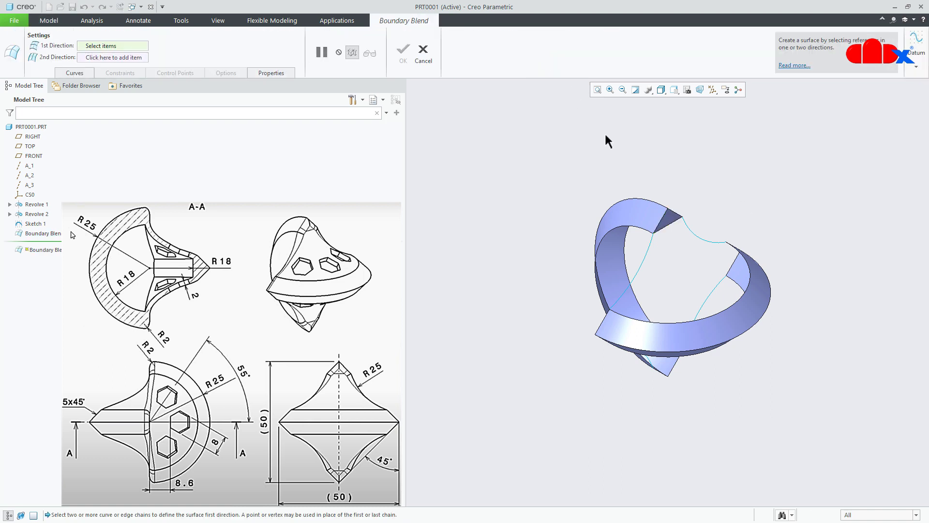
scroll(668, 377, down, 3)
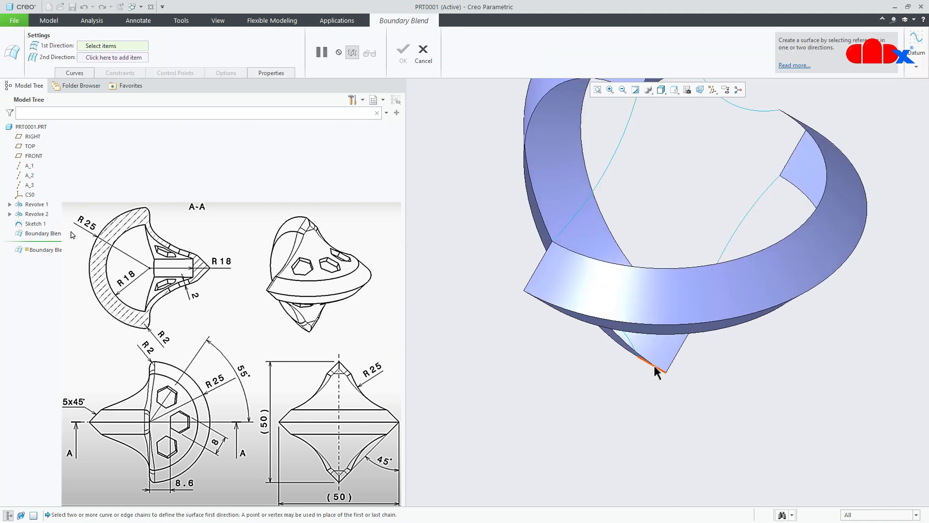
click(653, 366)
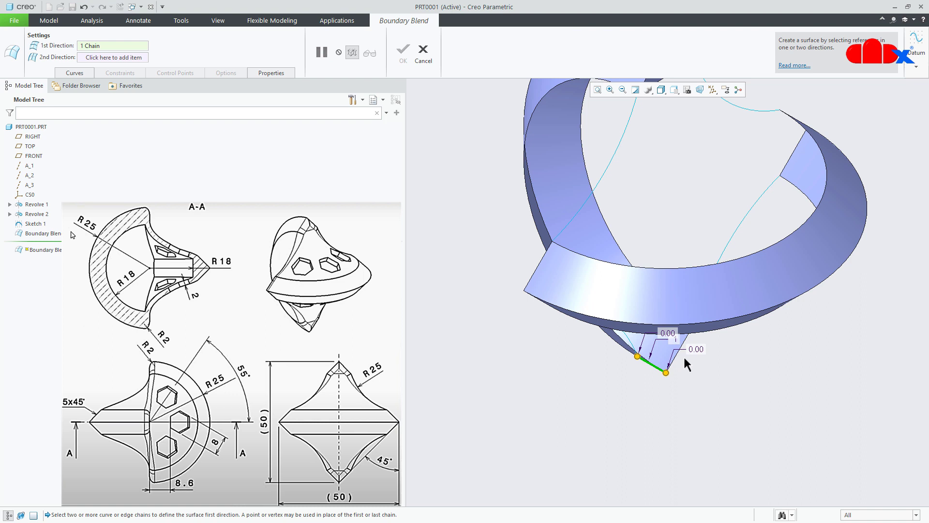
middle_click(712, 366)
Add two more small boundary blend patches between neighbouring edge pairs.
click(538, 48)
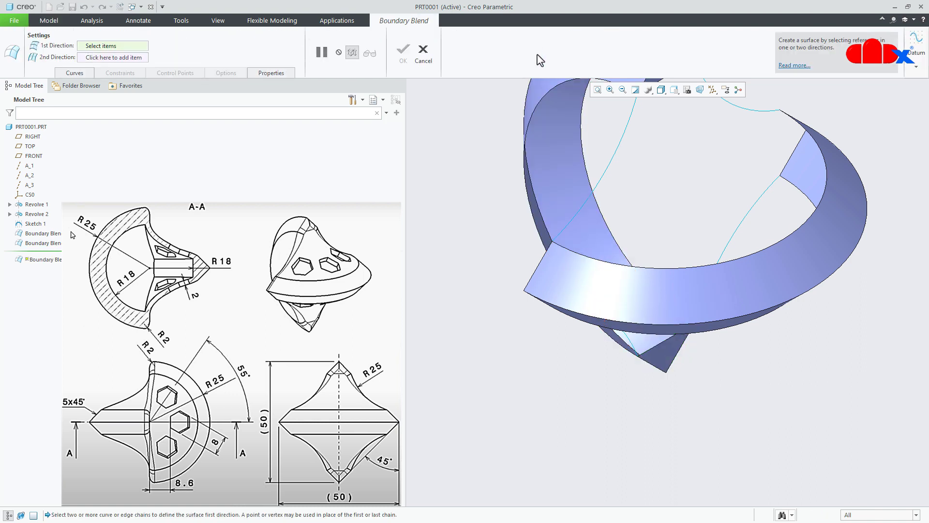
scroll(750, 351, up, 3)
middle_drag(761, 350, 820, 358)
click(684, 241)
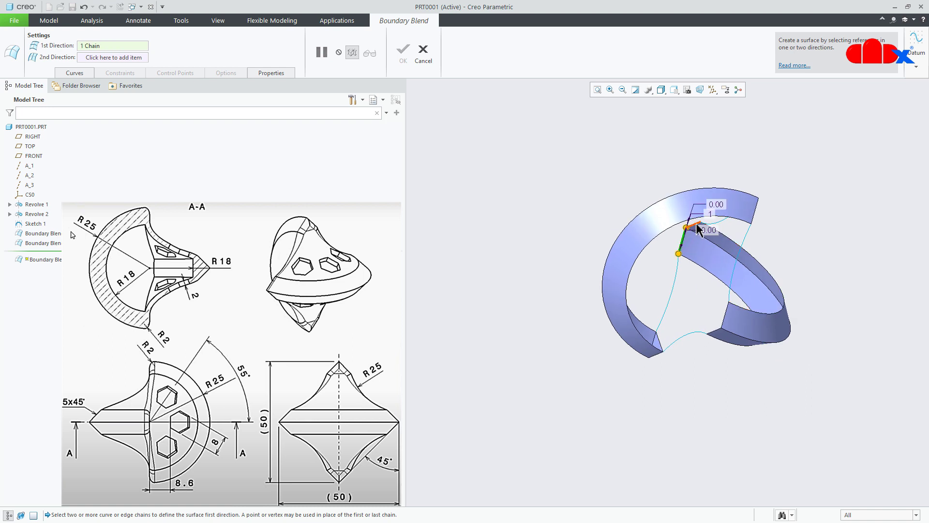
ctrl+click(696, 223)
middle_click(811, 242)
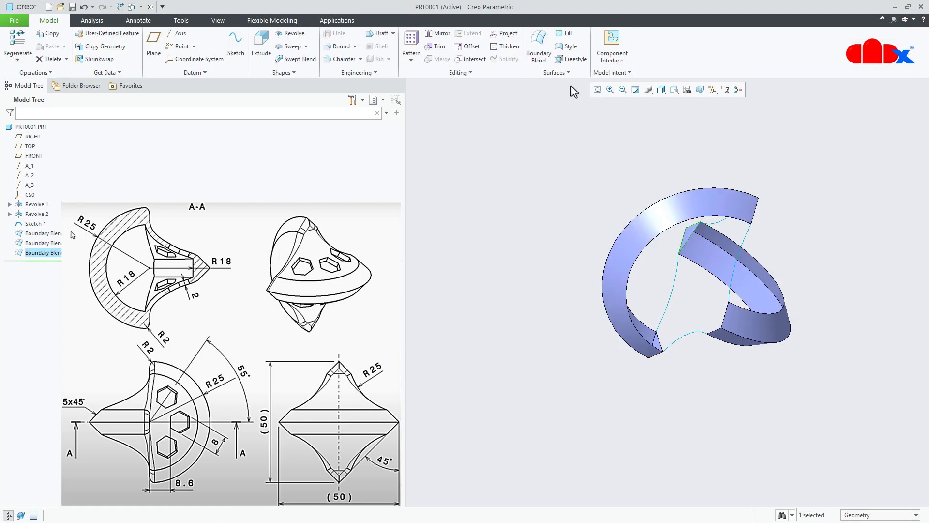
click(542, 44)
click(716, 335)
ctrl+click(728, 321)
middle_click(840, 382)
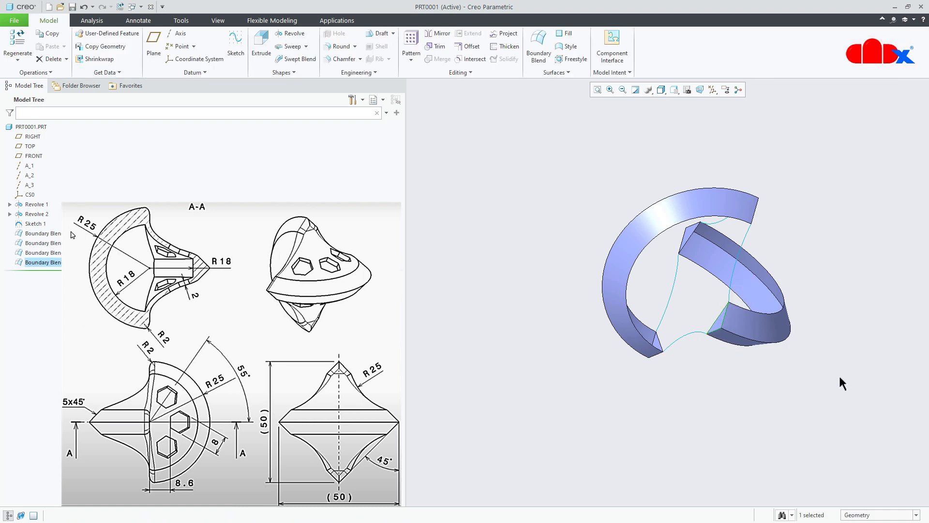
middle_drag(840, 379, 839, 378)
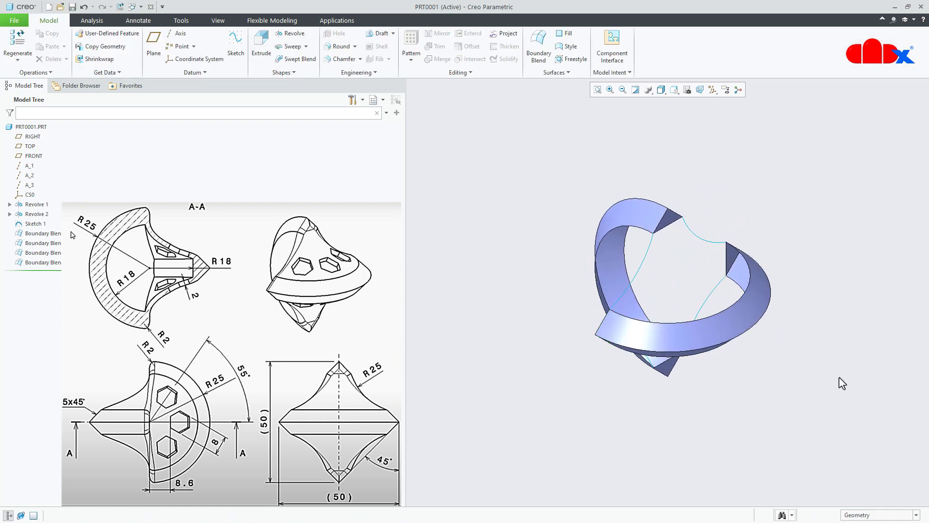
Define a large boundary blend from the short top edge and ring edge plus two side curves.
click(538, 51)
scroll(668, 240, down, 2)
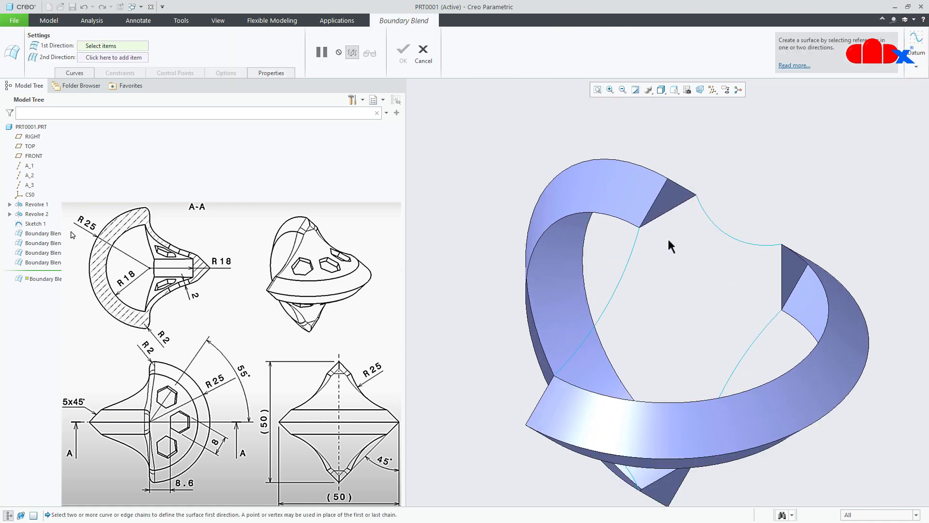
click(666, 215)
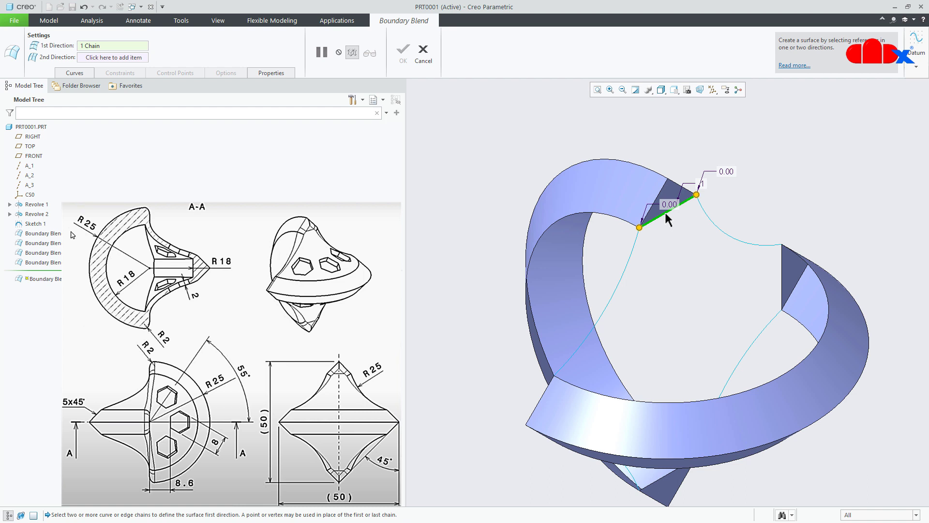
ctrl+click(751, 394)
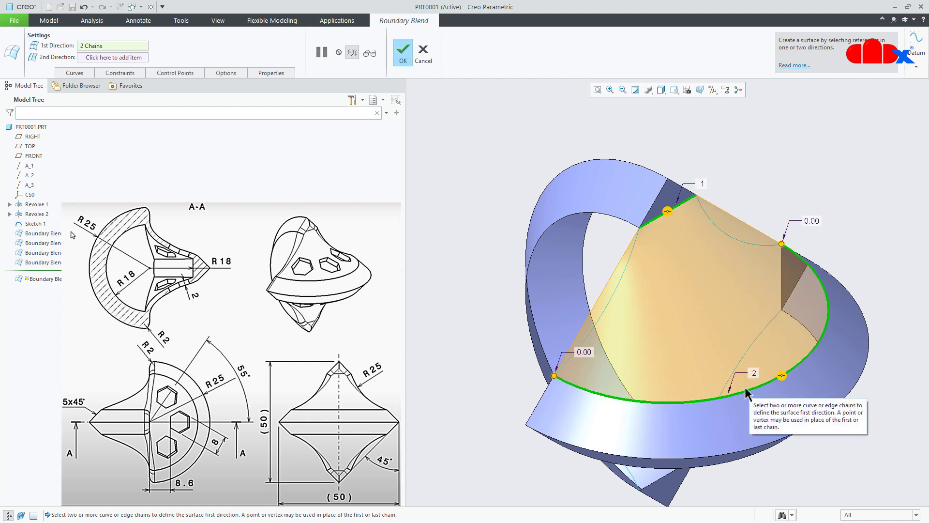
click(114, 57)
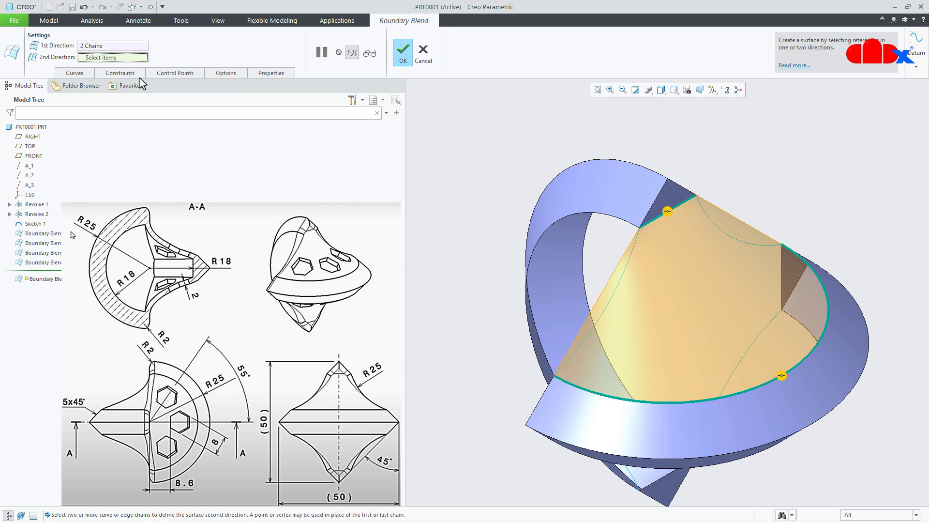
click(608, 307)
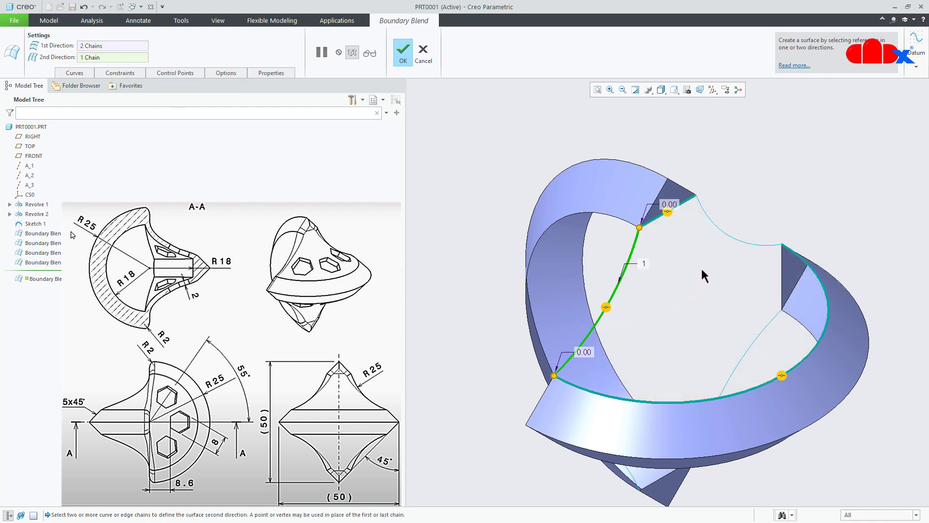
ctrl+click(729, 240)
mouse_move(730, 241)
middle_down()
mouse_move(699, 260)
mouse_move(703, 270)
mouse_move(707, 243)
mouse_move(732, 249)
mouse_move(719, 251)
middle_up()
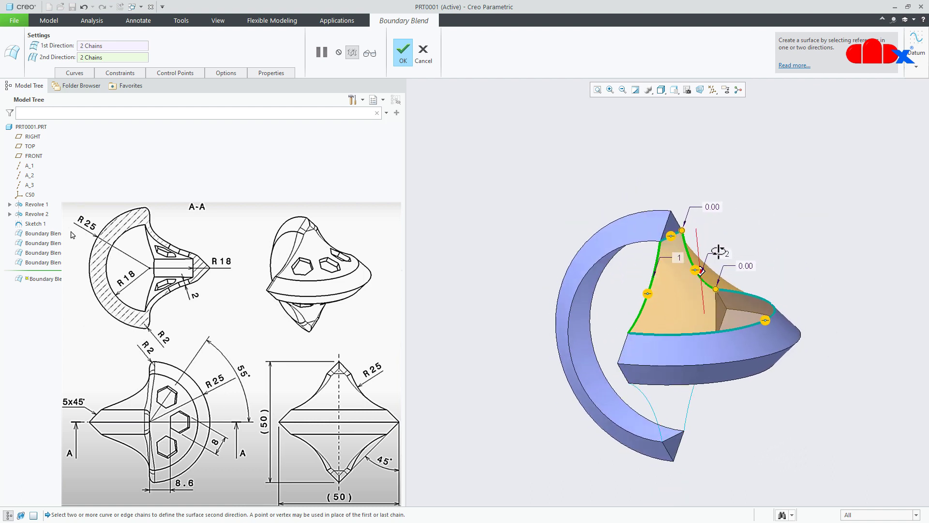
Make the blend's first chain tangent to its neighbour with stretch value 0.80.
click(370, 52)
mouse_move(707, 300)
middle_down()
mouse_move(732, 313)
mouse_move(706, 312)
middle_up()
click(321, 53)
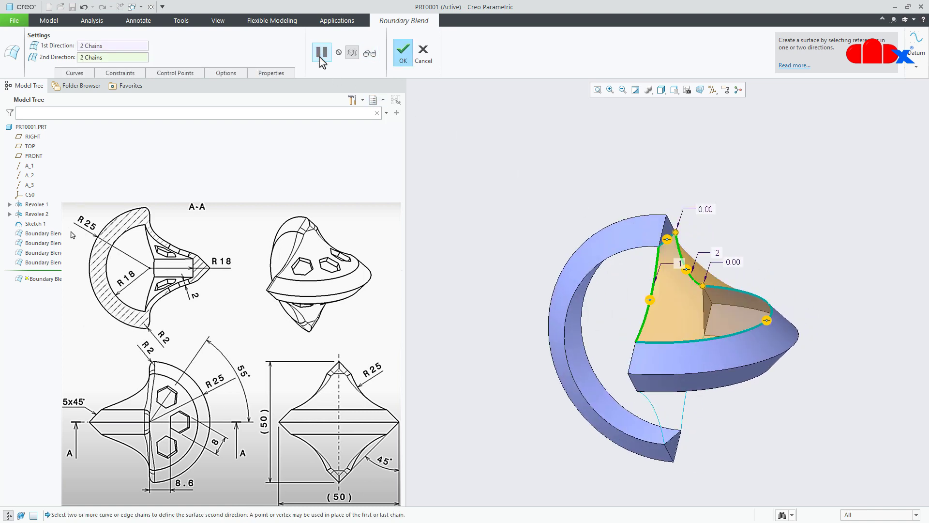
middle_drag(672, 250, 654, 262)
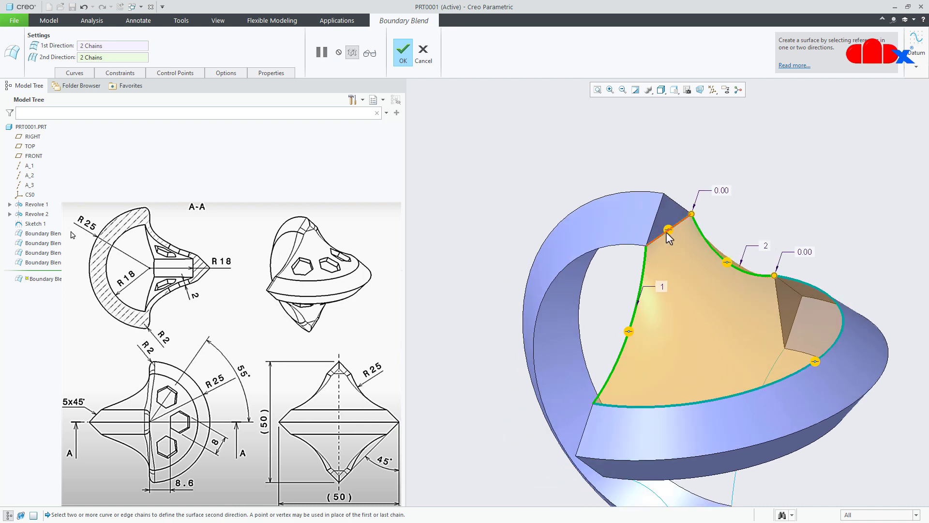
right_click(668, 229)
click(679, 242)
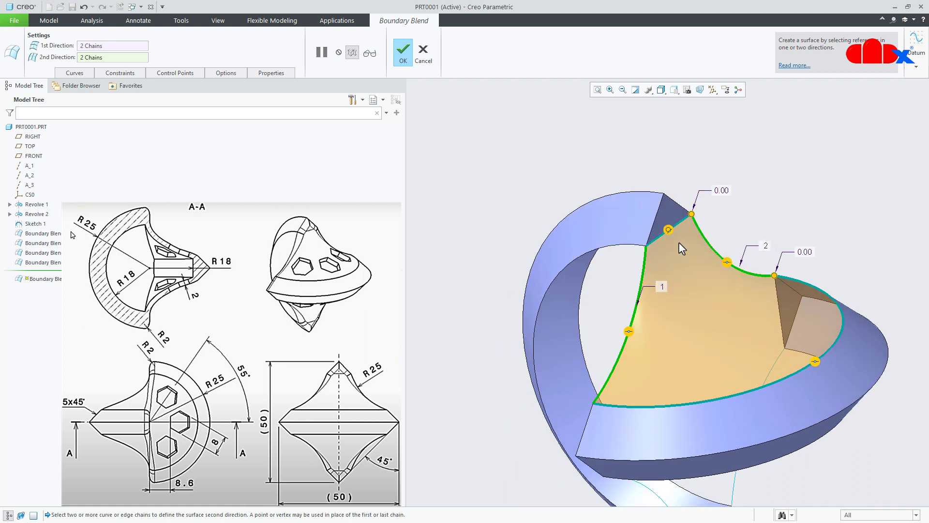
click(121, 73)
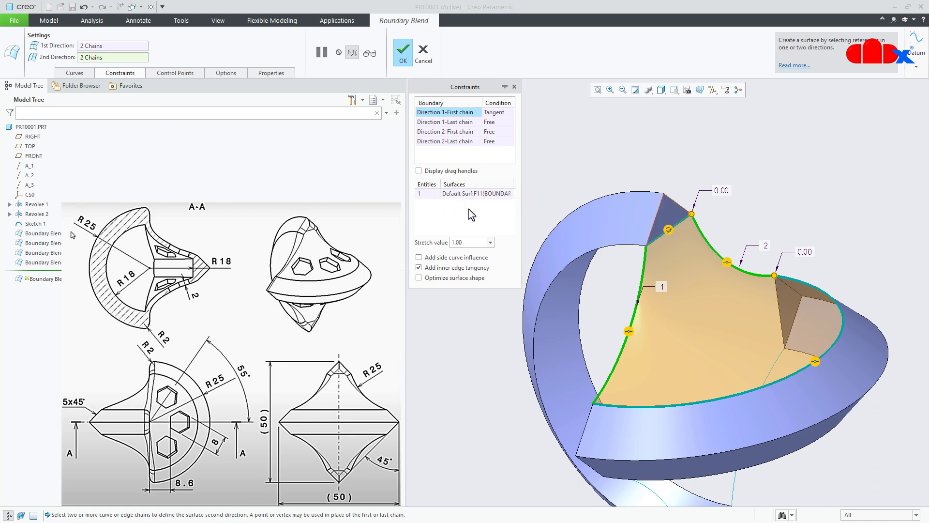
click(490, 242)
click(465, 261)
Complete the large blend, then define an opposite-side blend from two edges and two side curves.
click(403, 50)
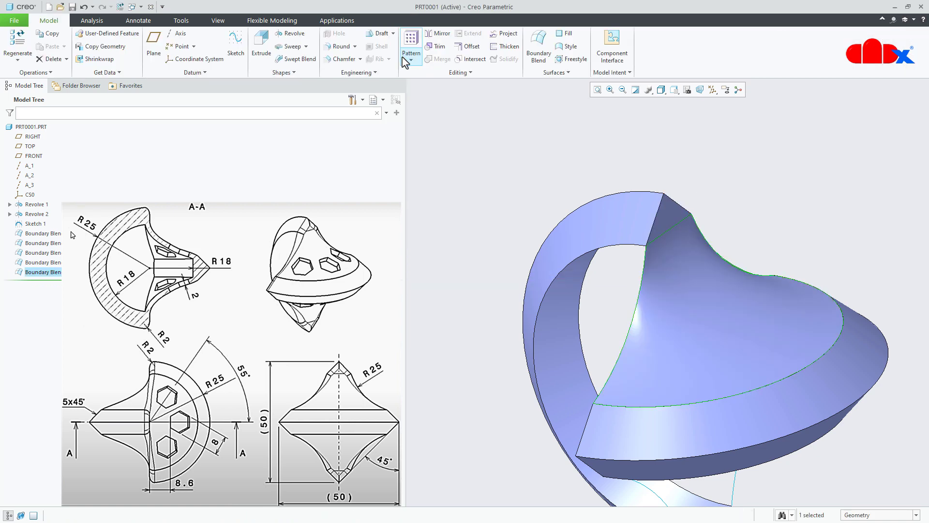
middle_drag(758, 225, 749, 349)
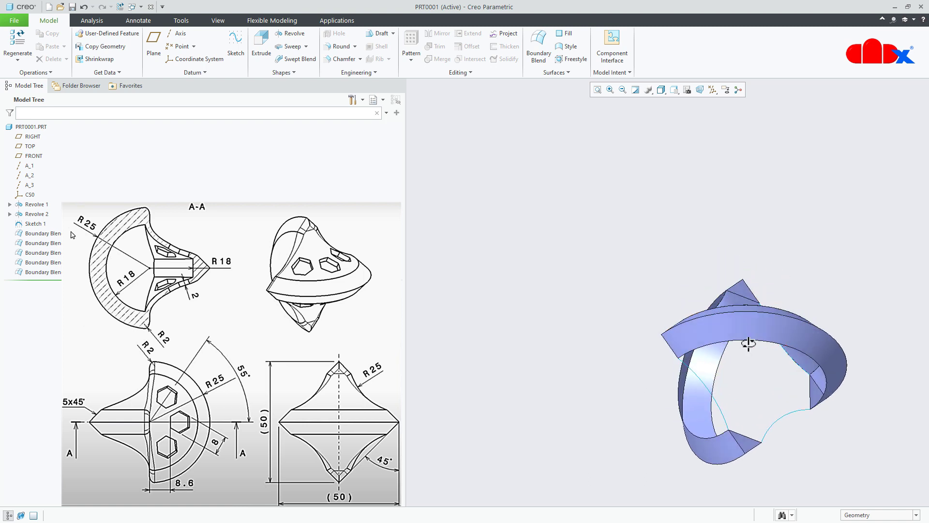
click(541, 48)
click(745, 441)
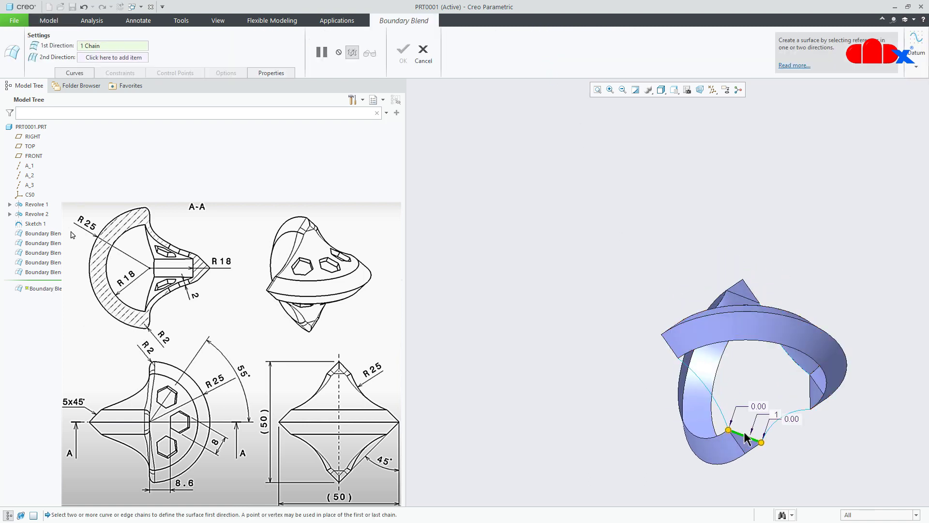
ctrl+click(768, 342)
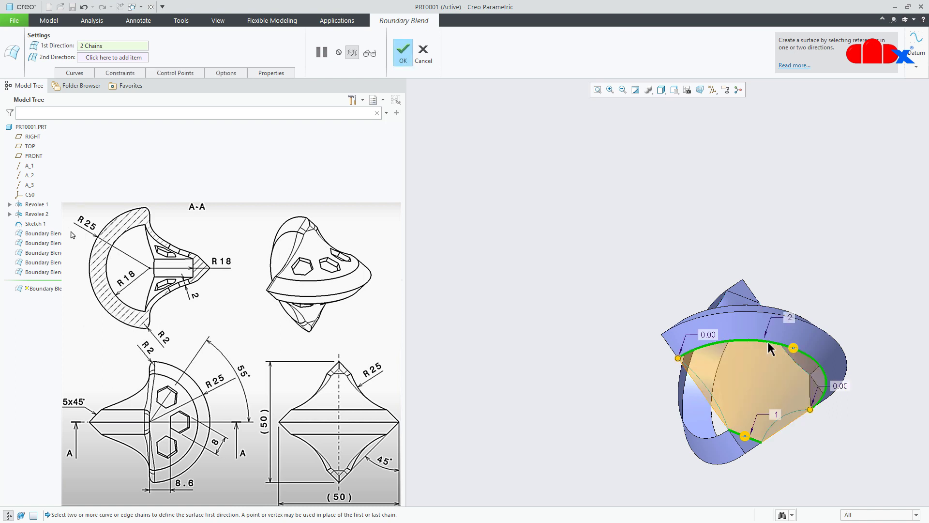
click(116, 58)
click(698, 384)
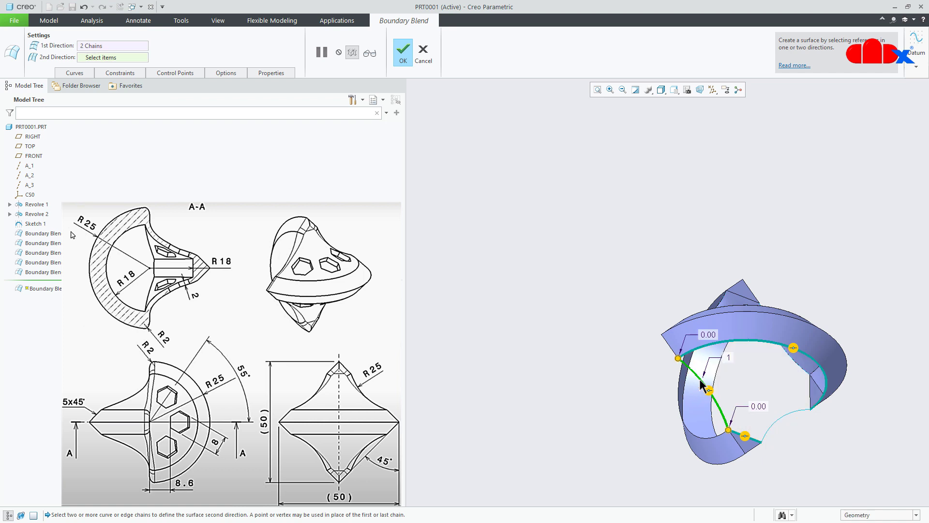
ctrl+click(771, 422)
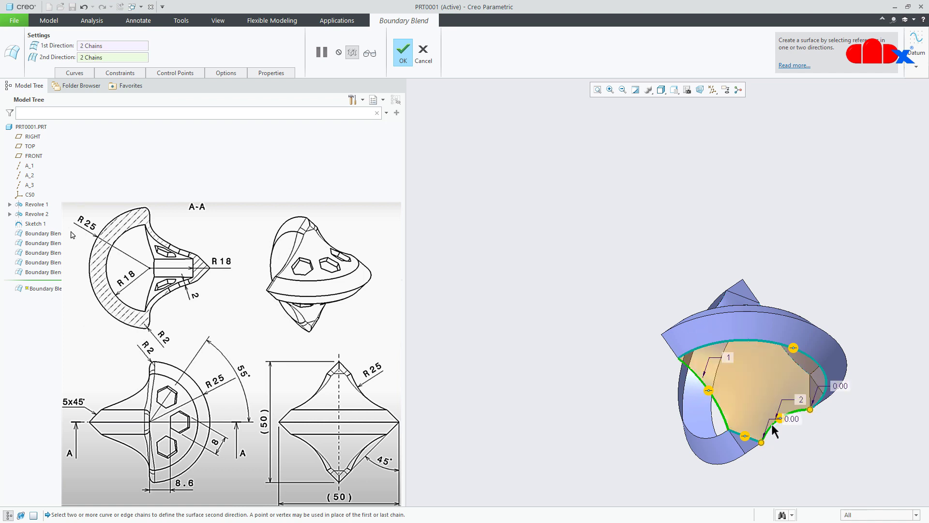
Set the new blend's first chain Tangent with stretch 0.80 and complete it.
right_click(745, 440)
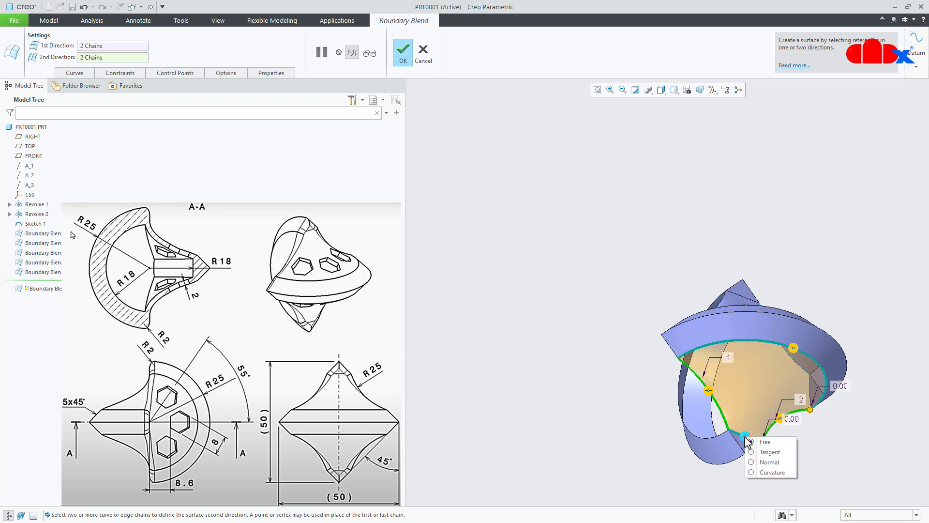
click(767, 448)
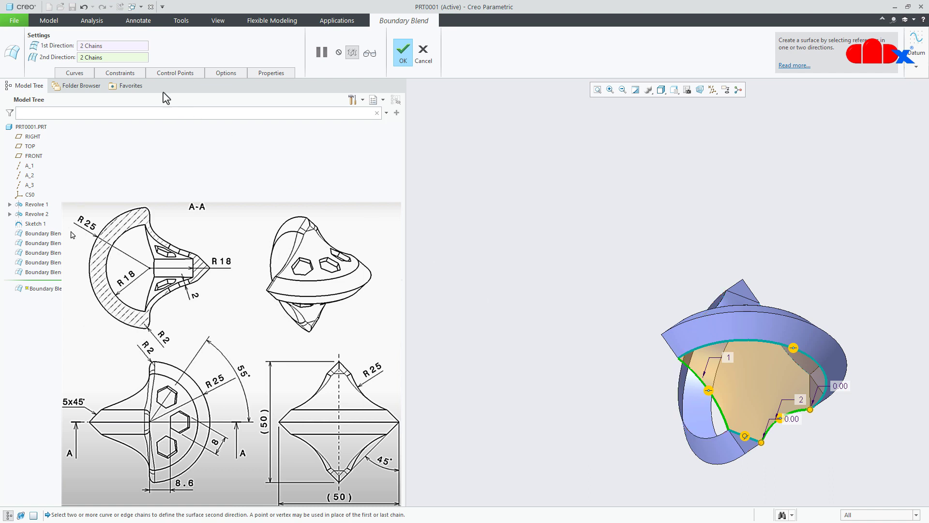
click(137, 74)
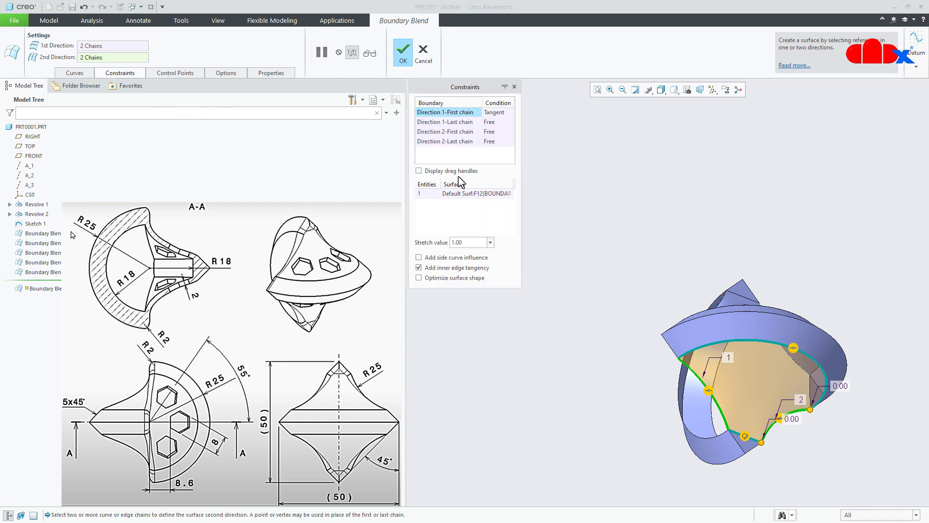
click(490, 242)
click(484, 256)
click(403, 51)
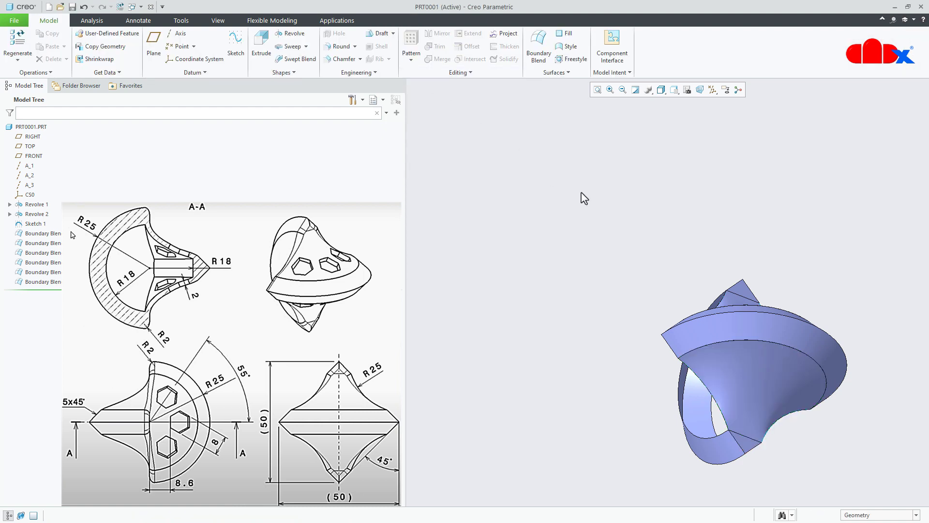
key(ctrl+d)
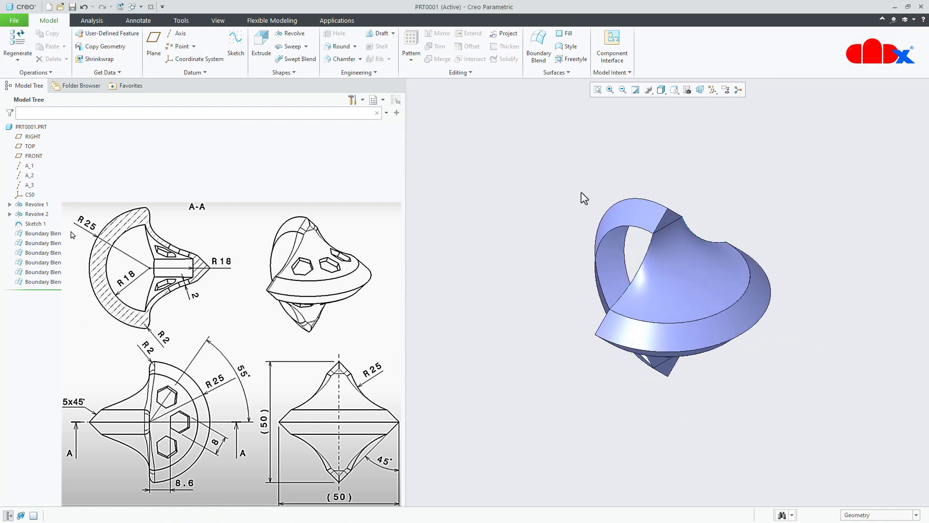
Define a blend near the cap from a diagonal edge and inner arc, plus two second-direction chains.
click(536, 47)
middle_drag(627, 284, 582, 348)
scroll(619, 366, up, 3)
click(626, 362)
scroll(625, 361, down, 3)
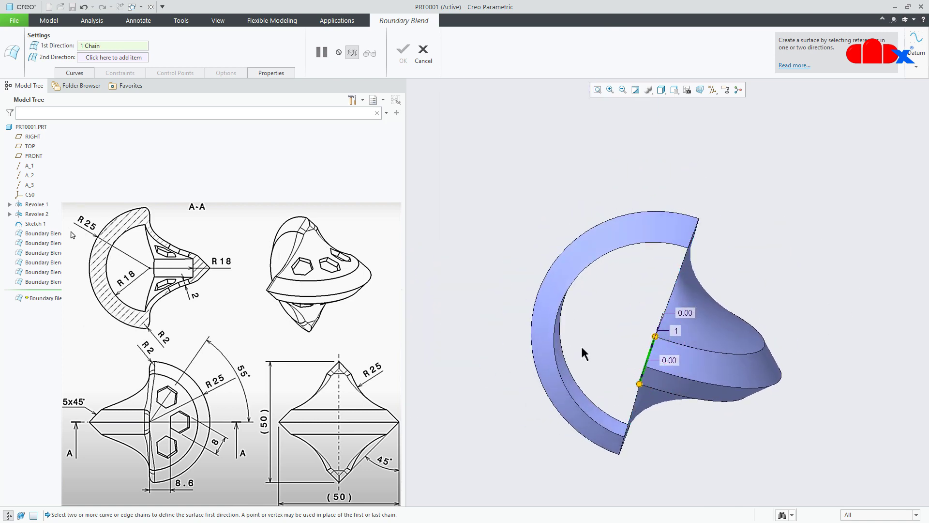
ctrl+click(554, 341)
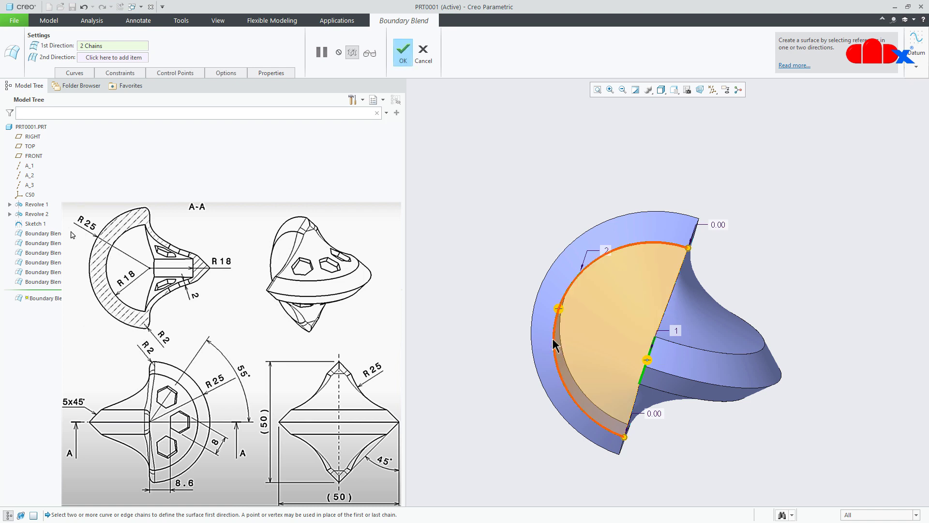
click(136, 59)
middle_drag(538, 271, 556, 270)
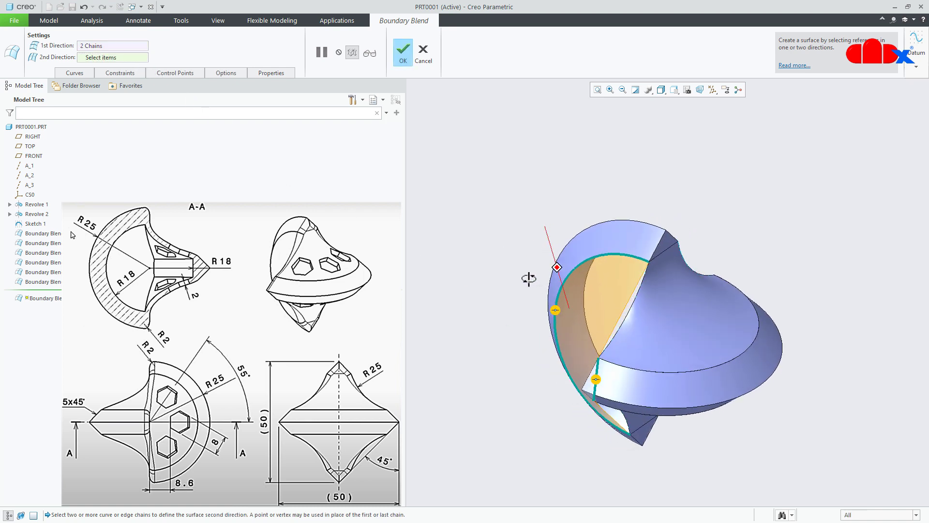
click(624, 318)
middle_drag(626, 318, 692, 295)
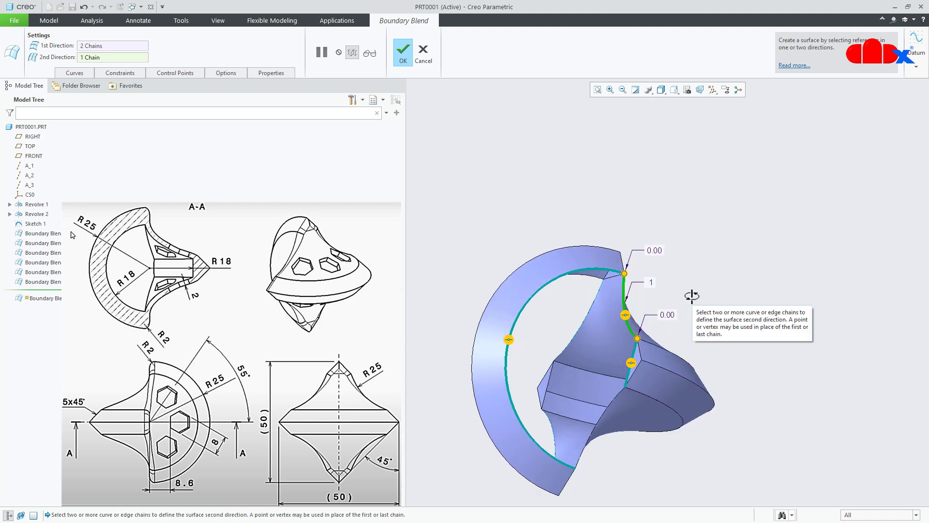
ctrl+click(596, 423)
middle_drag(596, 423, 651, 315)
Make the first chain tangent with stretch value 0.80 and complete the seventh blend.
right_click(614, 364)
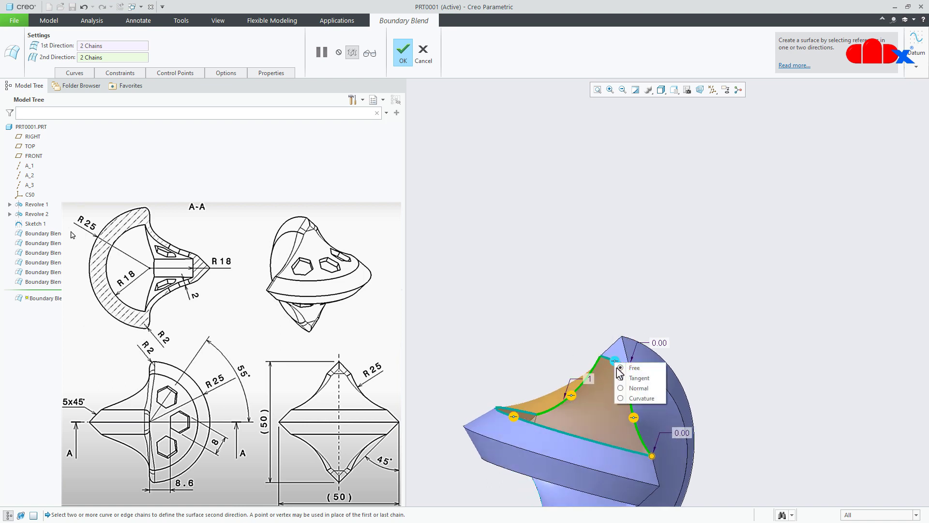
click(625, 380)
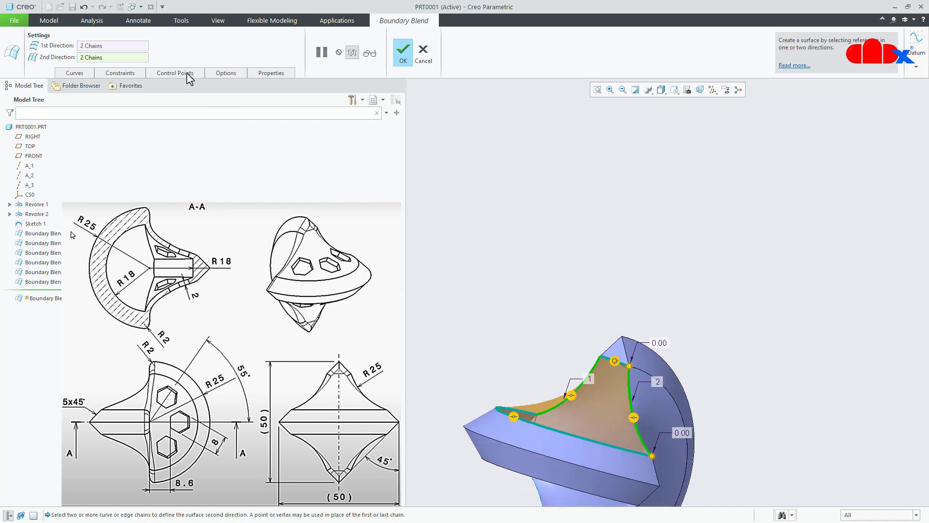
click(132, 75)
click(490, 242)
click(469, 259)
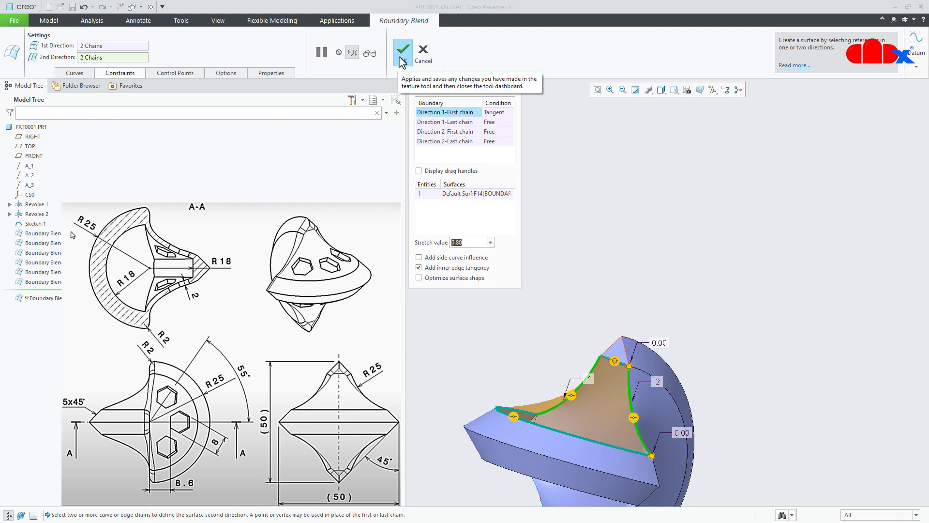
click(402, 62)
scroll(684, 232, up, 3)
middle_drag(684, 232, 682, 321)
Define the next blend from the bottom edge and top arc, with left and top edges as second direction.
click(540, 54)
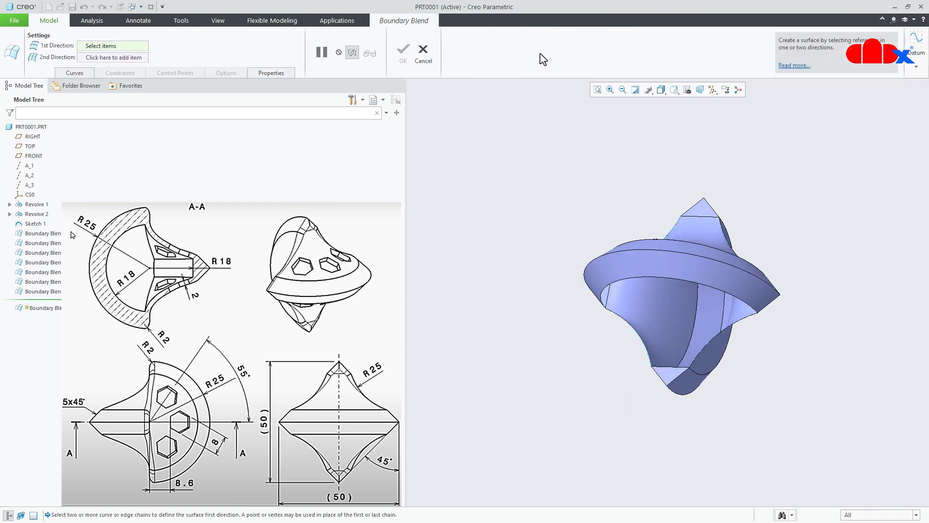
click(670, 367)
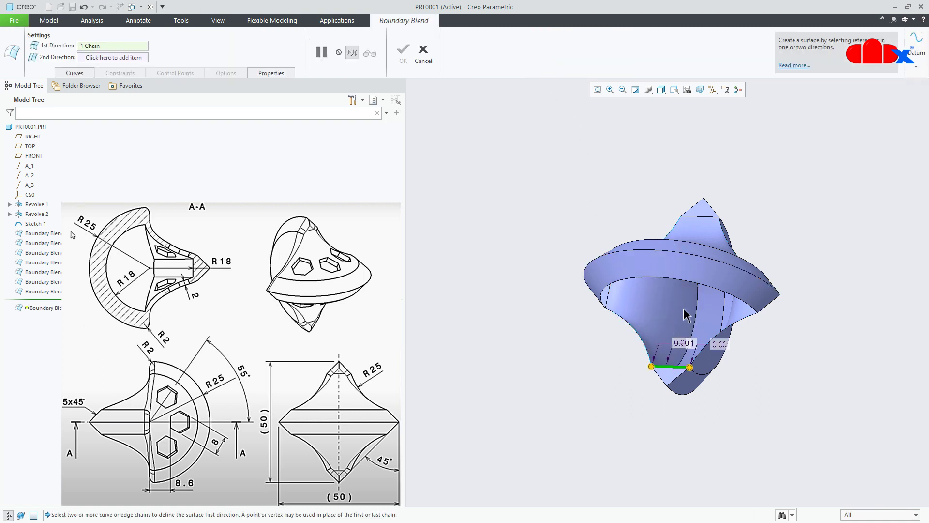
middle_drag(687, 315, 685, 308)
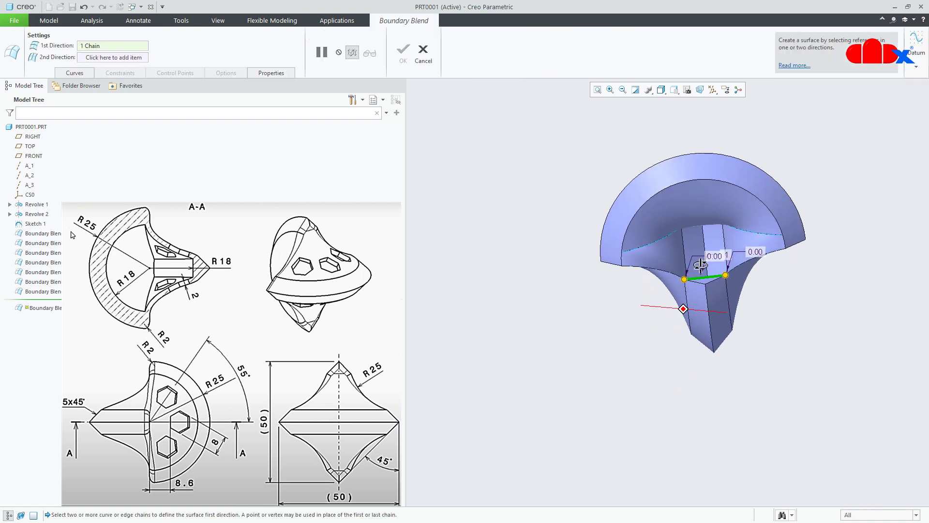
click(720, 184)
mouse_move(726, 347)
middle_down()
mouse_move(618, 274)
mouse_move(614, 333)
mouse_move(601, 328)
middle_up()
click(131, 58)
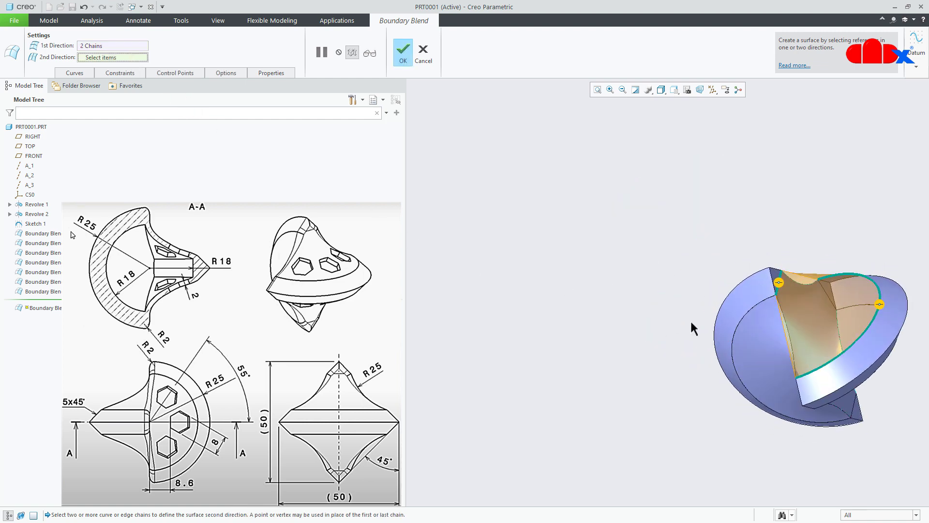
scroll(797, 334, down, 3)
click(786, 338)
middle_drag(787, 338, 802, 270)
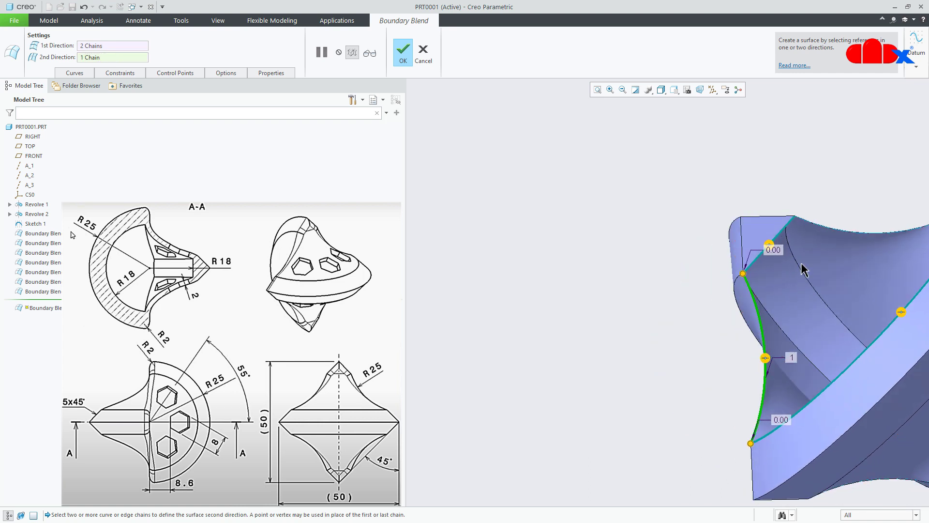
ctrl+click(826, 226)
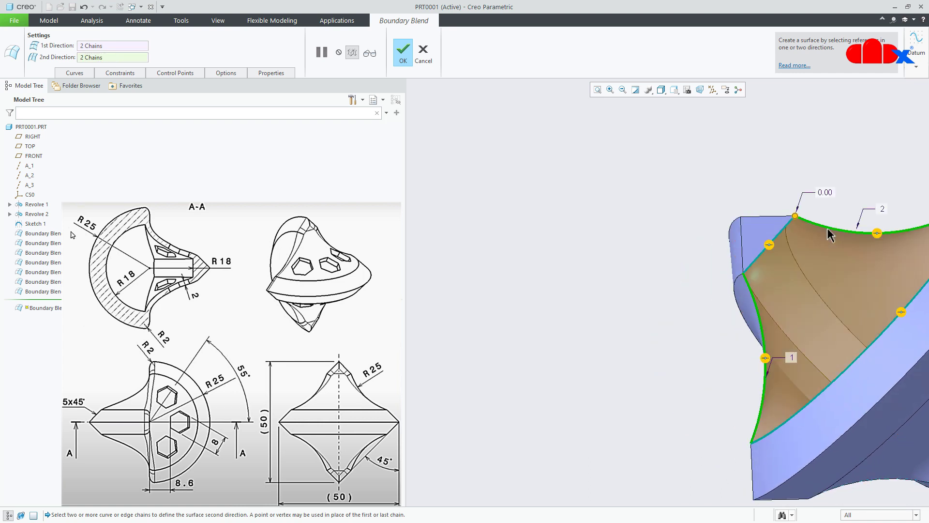
Set the first chain Tangent with stretch 0.80 and complete the eighth blend.
right_click(769, 246)
click(792, 262)
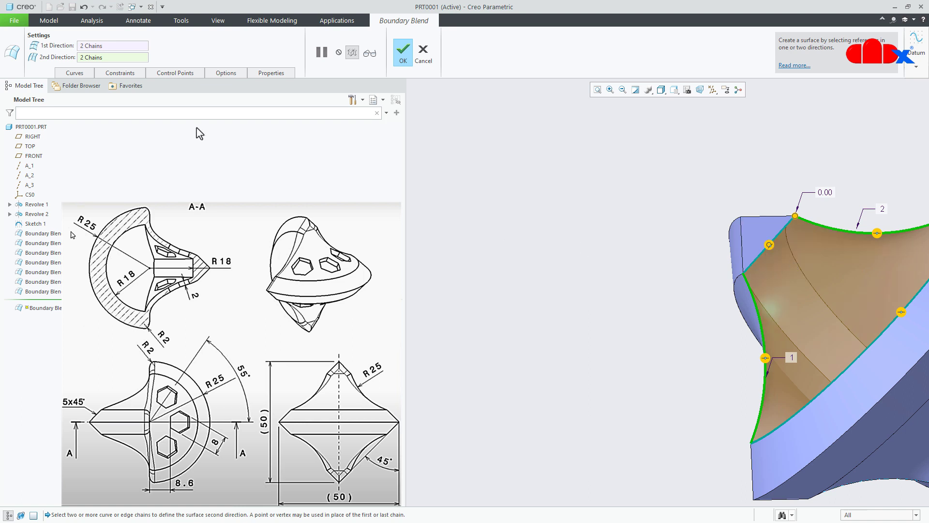
click(120, 73)
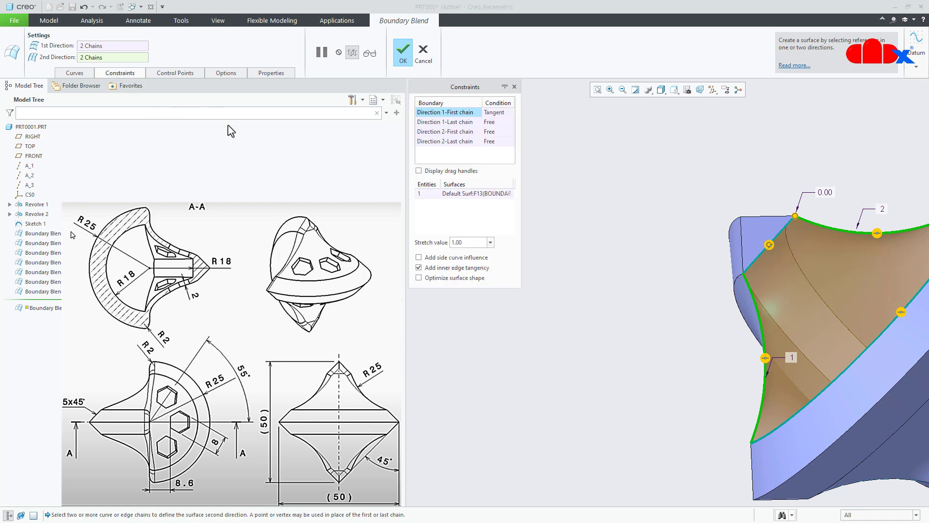
click(491, 242)
click(482, 251)
click(403, 56)
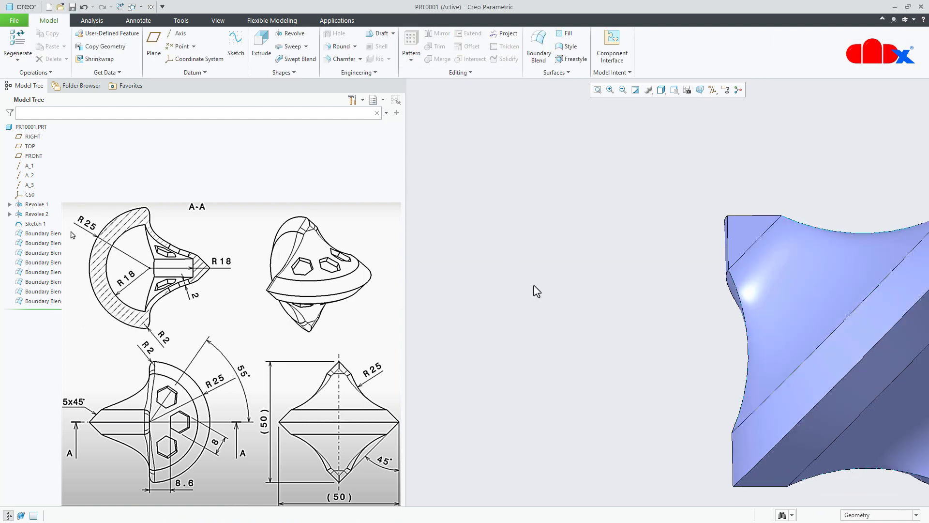
key(ctrl+d)
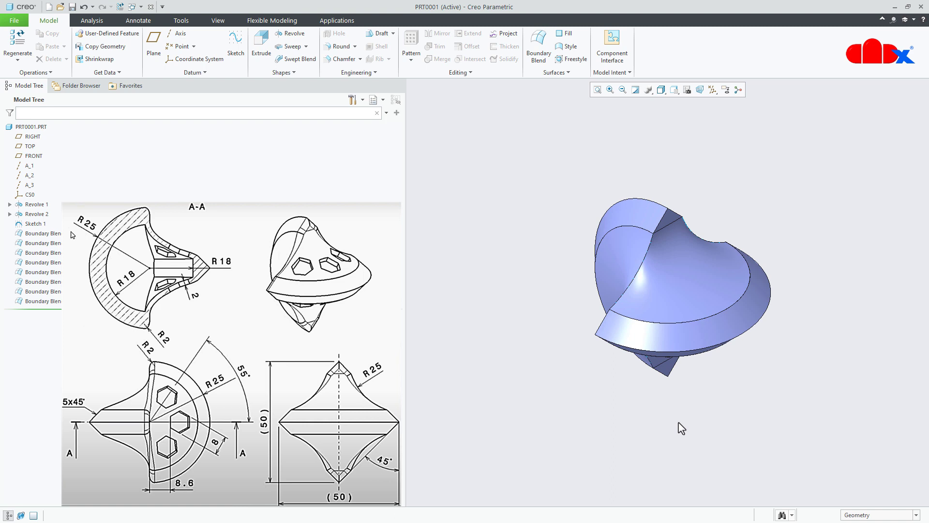
Set the selection filter to Quilt and dismiss its tip.
click(844, 516)
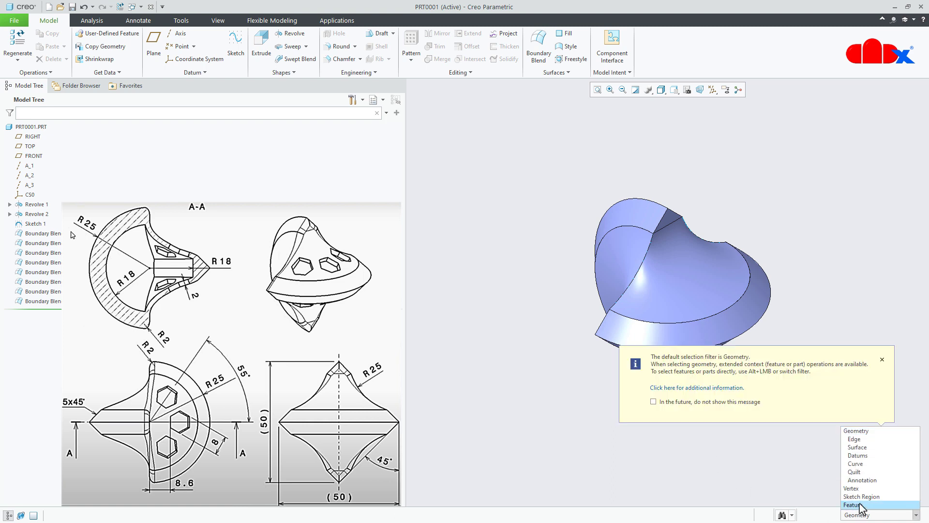
click(860, 472)
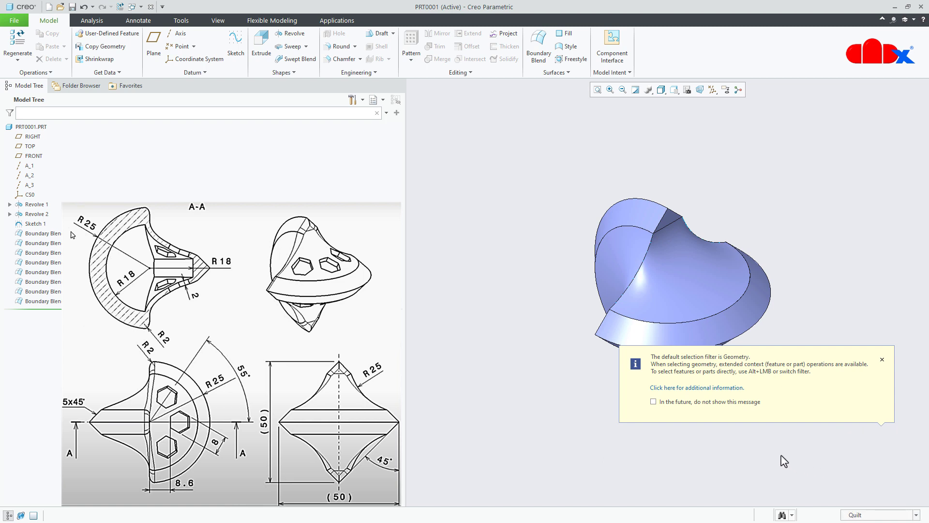
click(882, 359)
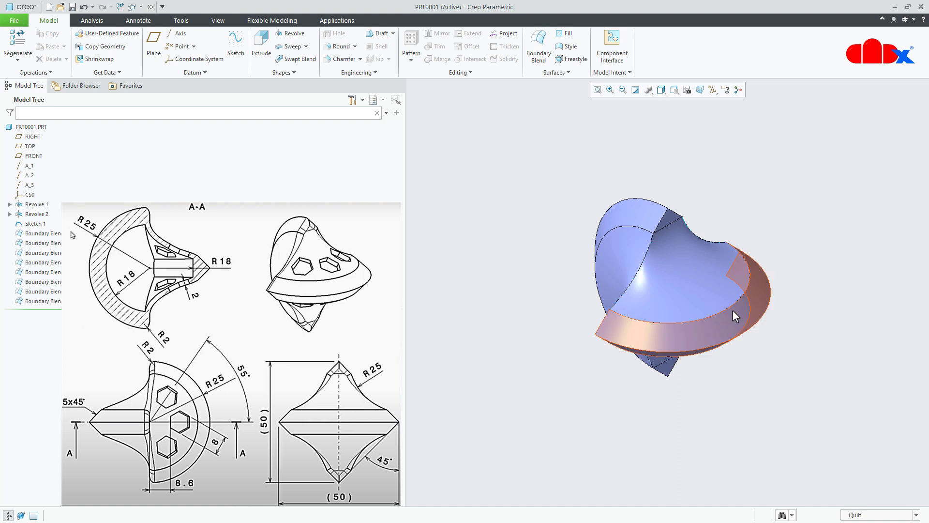
Ctrl-select all ten quilts, including Revolve 2, the inner sphere and every blend patch.
click(671, 221)
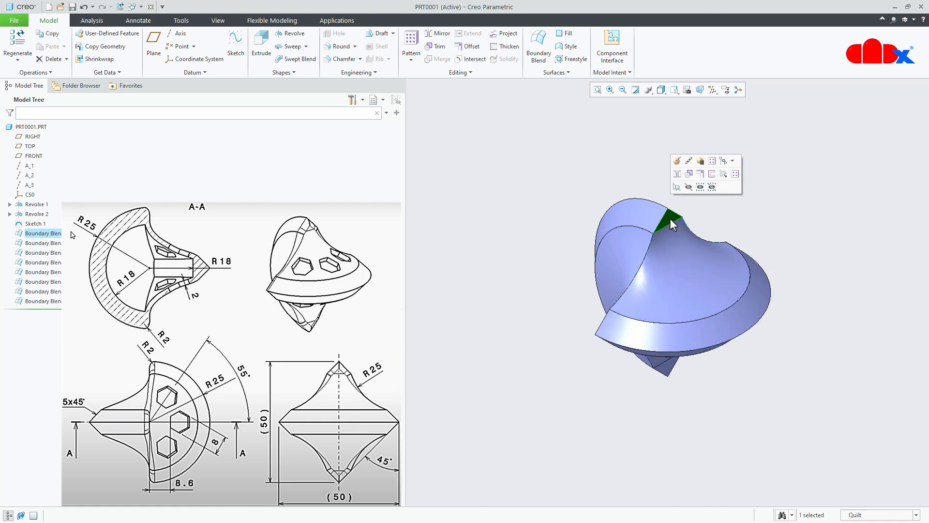
ctrl+click(677, 249)
ctrl+click(714, 331)
middle_drag(715, 331, 535, 356)
ctrl+click(660, 455)
ctrl+click(645, 455)
ctrl+click(636, 381)
ctrl+click(666, 380)
ctrl+click(616, 381)
ctrl+click(534, 347)
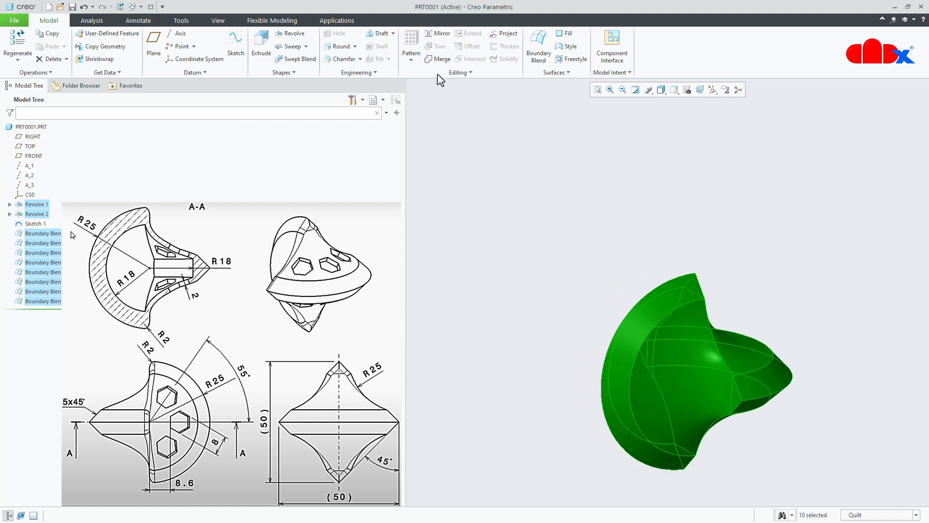
Merge the selected quilts into one quilt (Merge 1) and check the result.
click(438, 58)
click(303, 54)
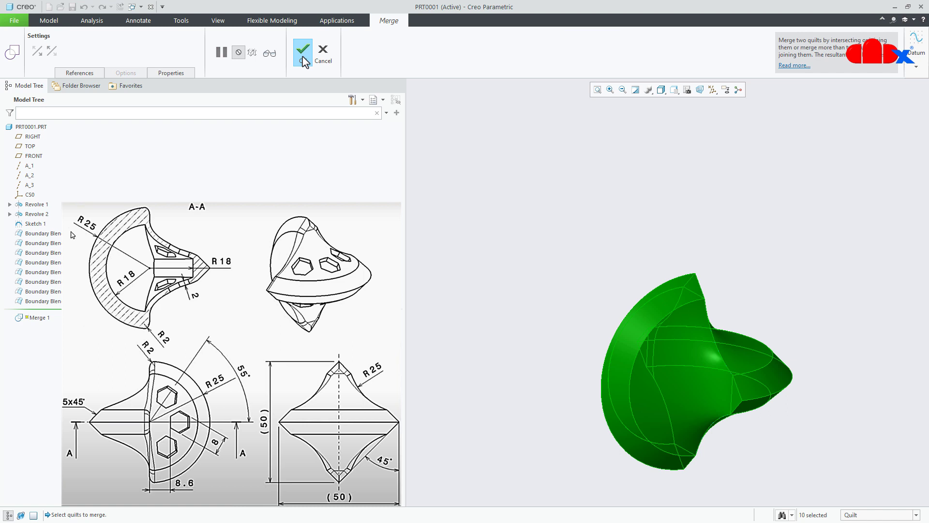
middle_drag(732, 250, 711, 271)
click(702, 283)
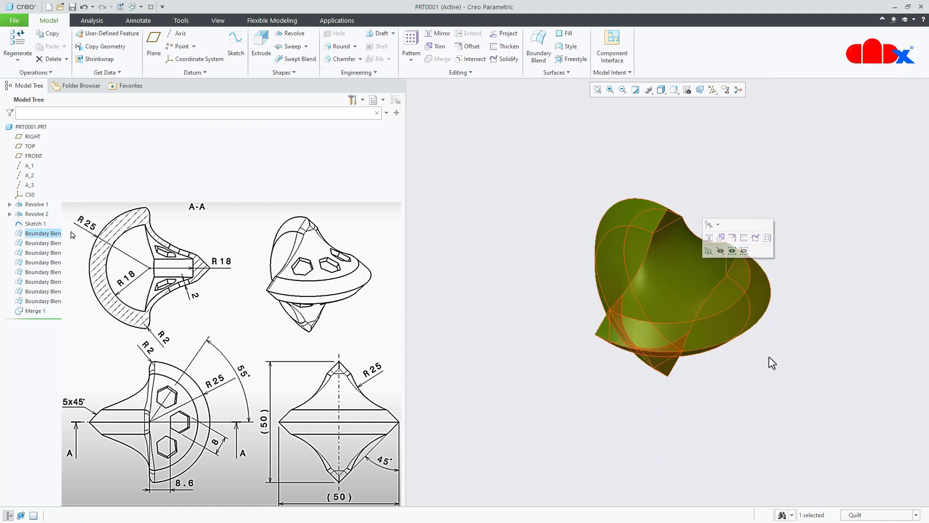
click(798, 423)
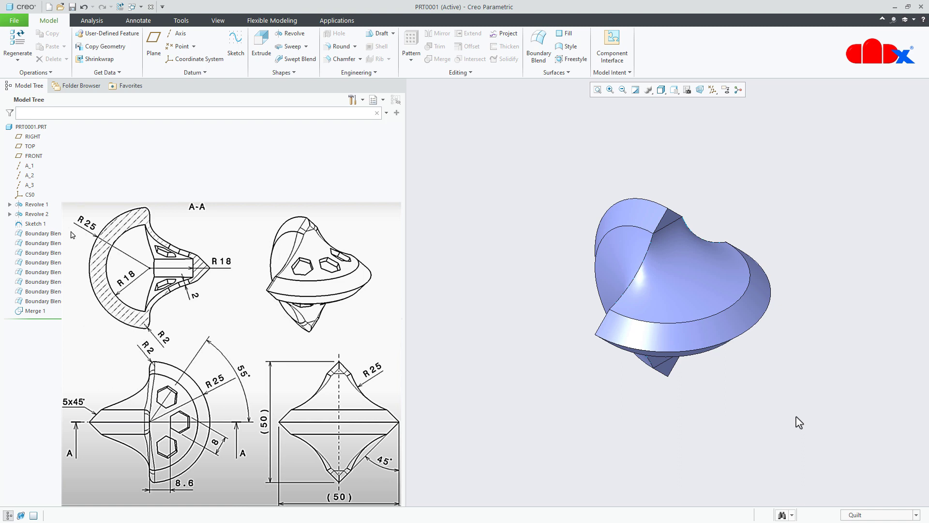
Start Sketch 2 on the TOP datum plane, viewed straight on.
click(234, 47)
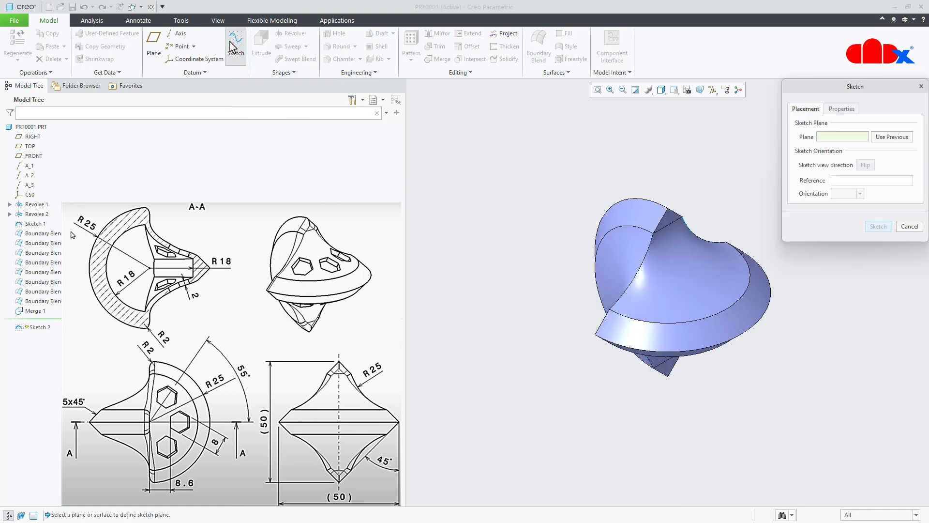
click(30, 148)
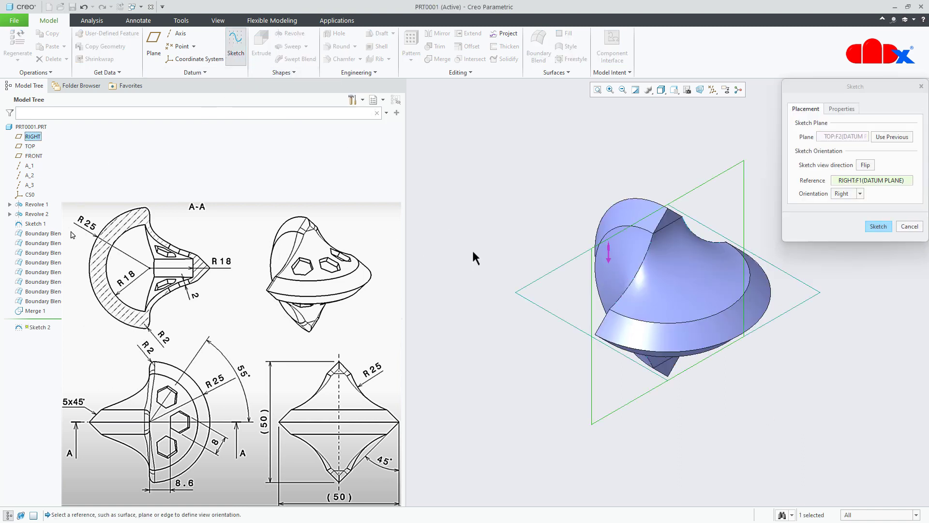
click(878, 227)
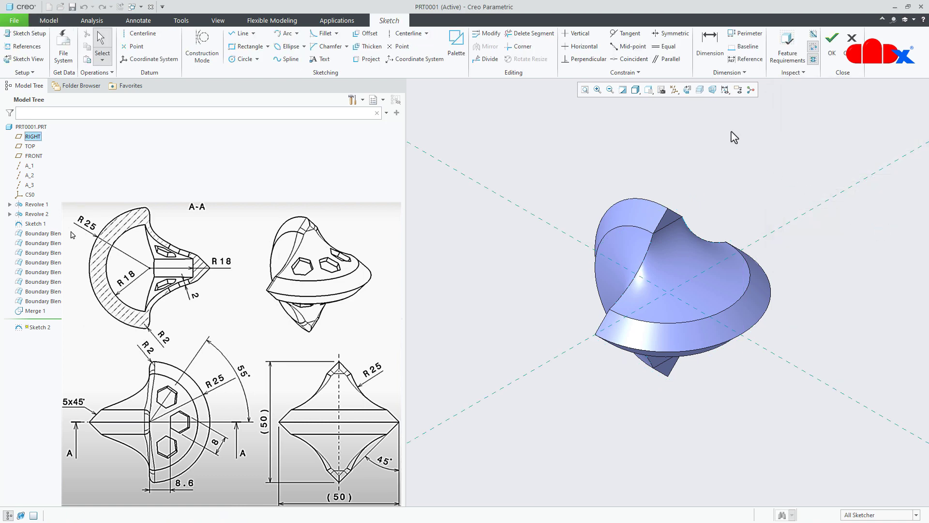
click(686, 91)
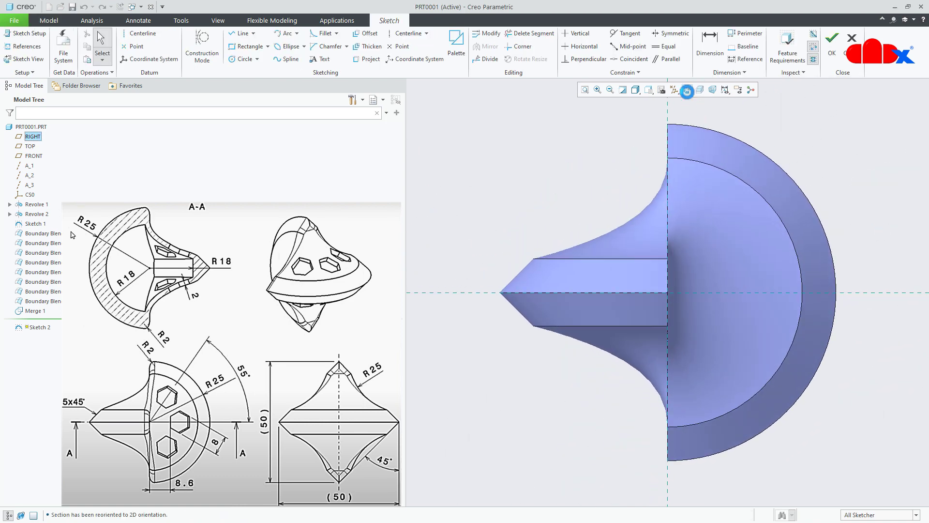
Draw a horizontal centerline through the model and bring up the shape Palette.
click(404, 34)
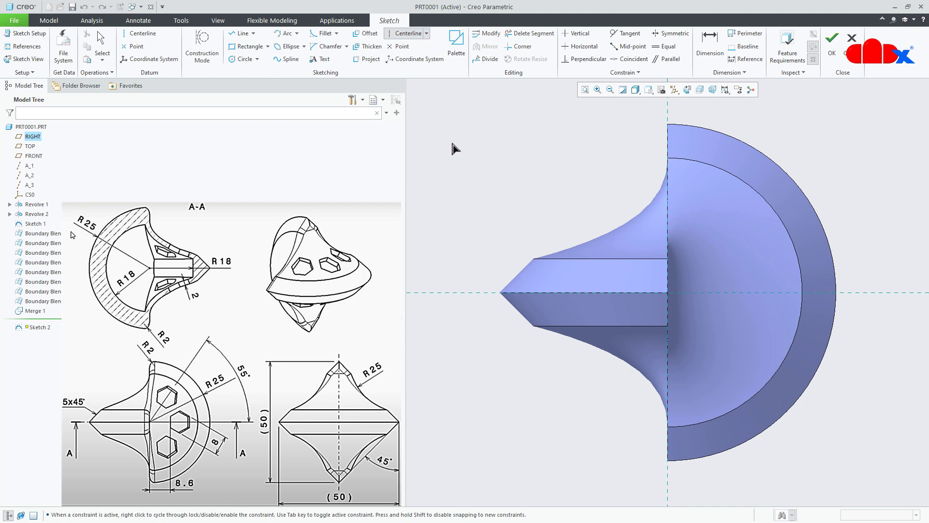
scroll(480, 193, up, 2)
click(761, 260)
middle_click(777, 294)
click(777, 294)
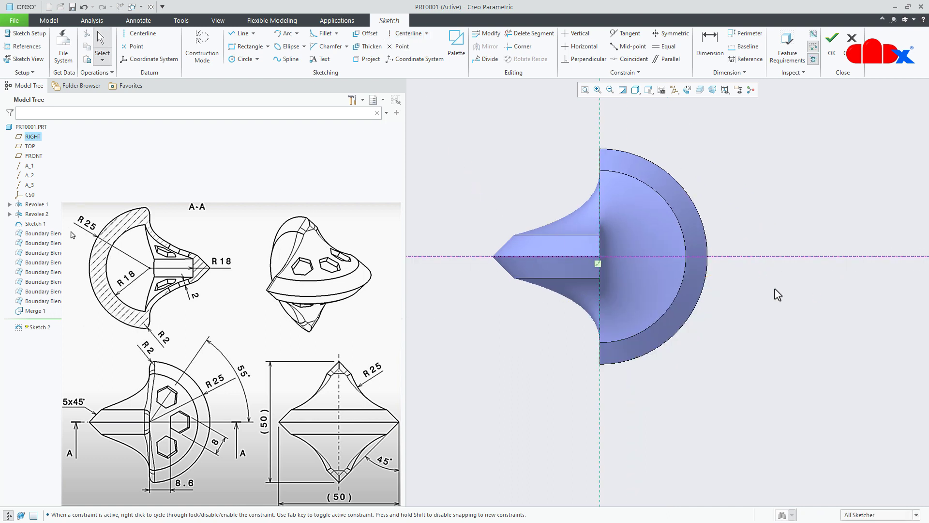
click(456, 45)
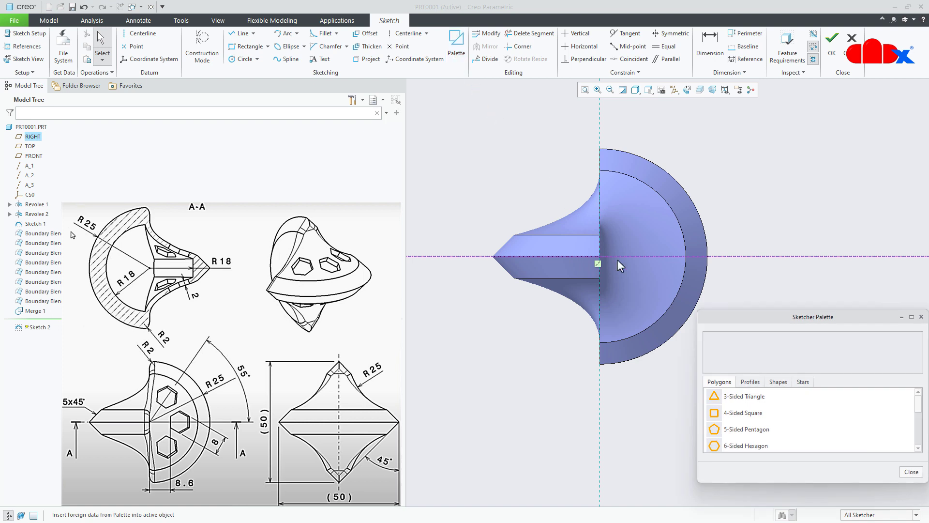
Place a palette hexagon on the horizontal centerline, rotated -90° and scaled to 5.
drag(742, 451, 804, 183)
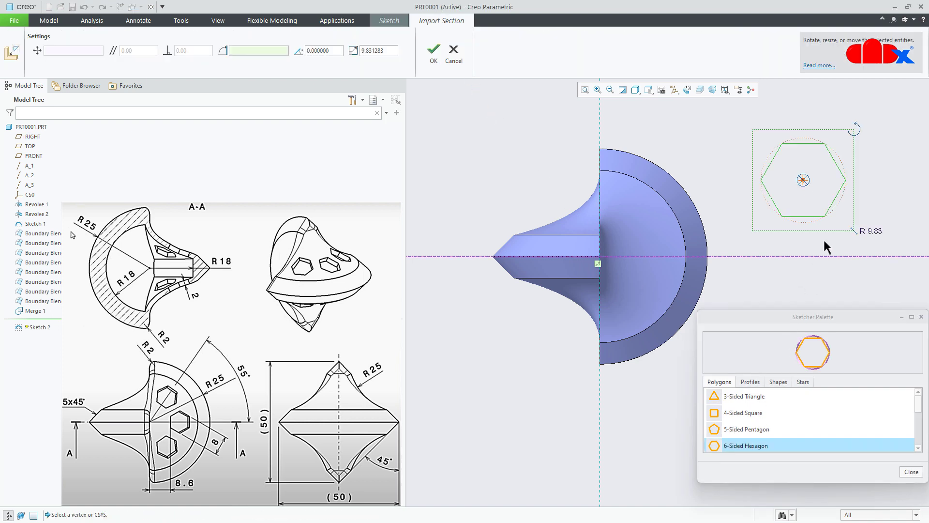
click(911, 471)
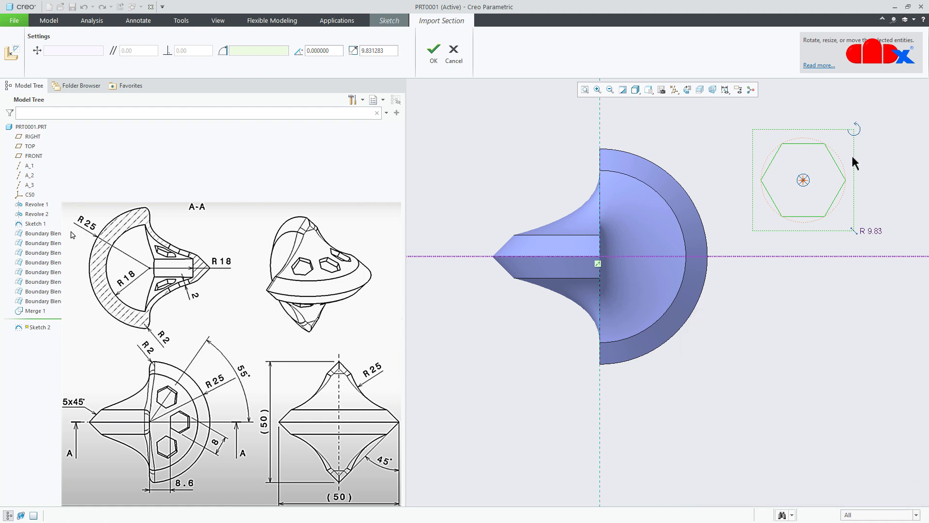
drag(856, 135, 840, 220)
drag(803, 181, 799, 259)
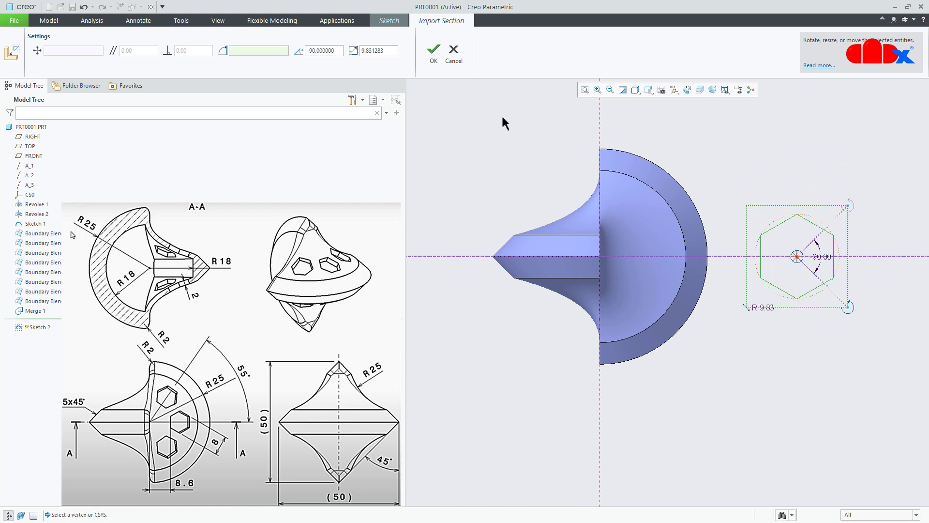
drag(393, 52, 349, 53)
text(5)
key(Return)
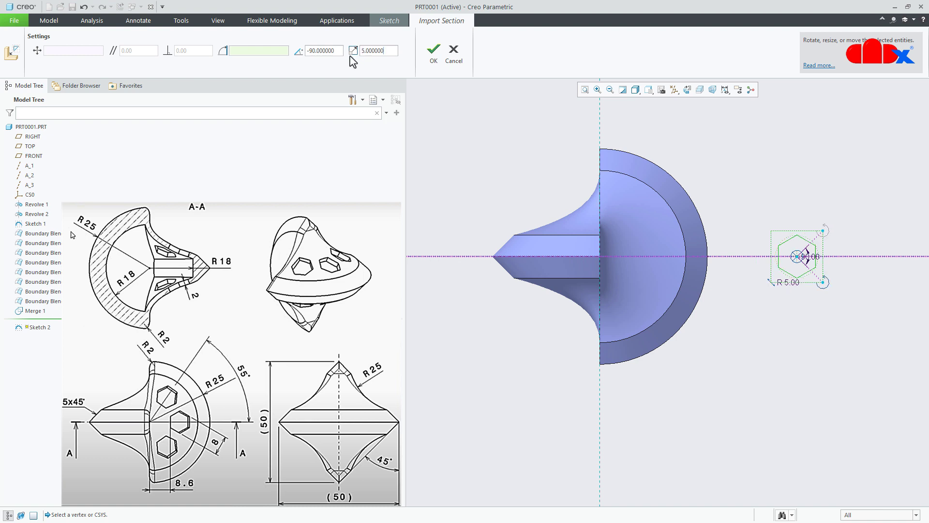
click(433, 53)
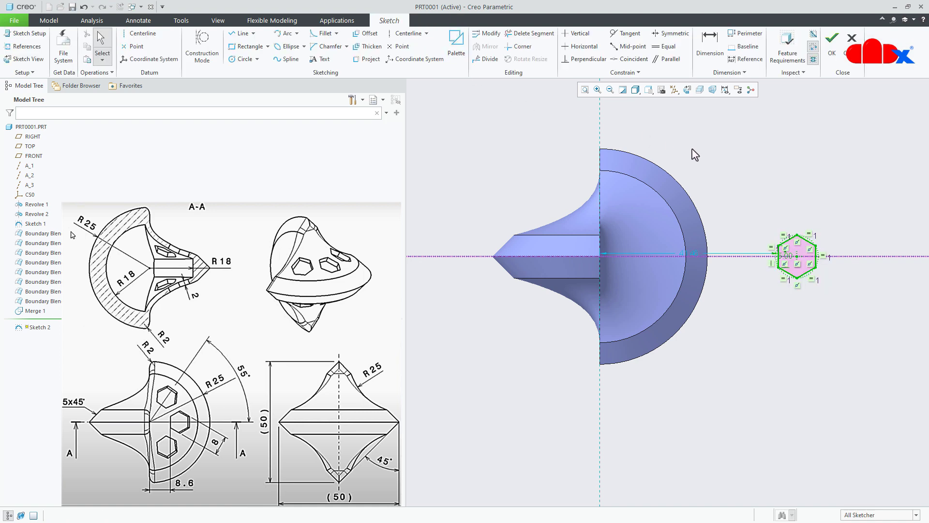
Set the hexagon's distance from the vertical centerline to 8.6.
double_click(693, 253)
text(8.6)
key(Return)
scroll(658, 263, up, 4)
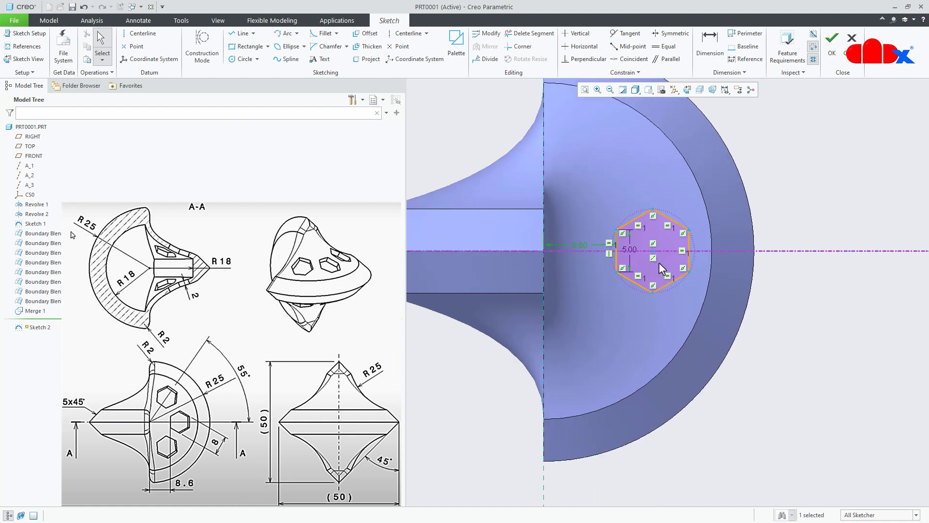
Dimension the hexagon 8 across its flats, replacing the conflicting R5 dimension.
right_click(812, 209)
click(914, 217)
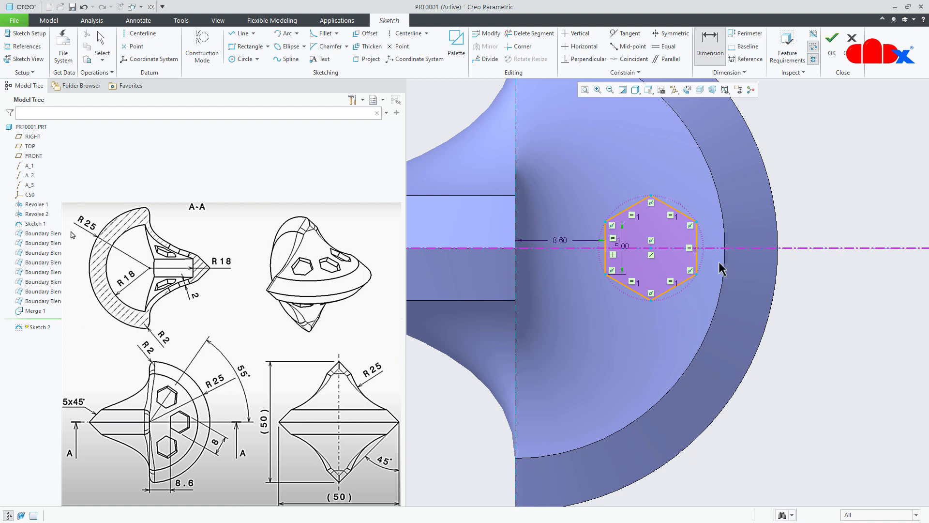
click(607, 260)
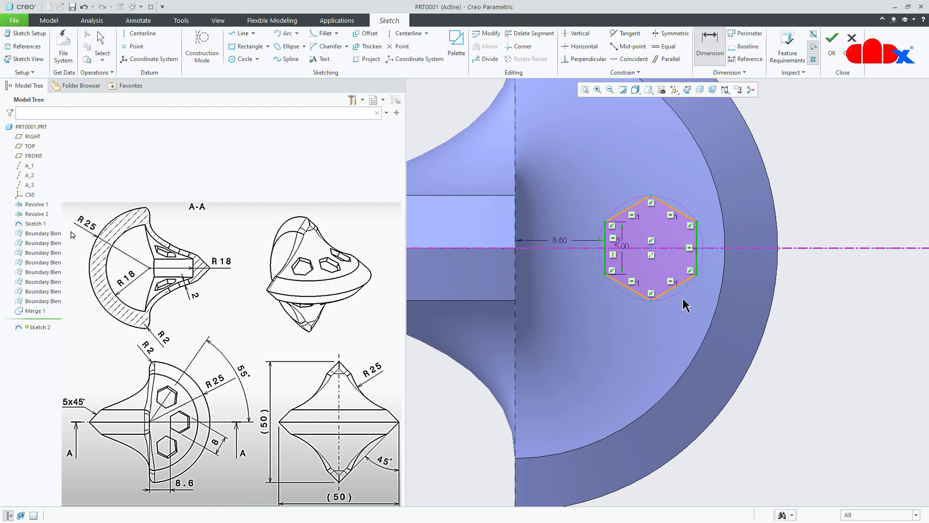
middle_click(667, 332)
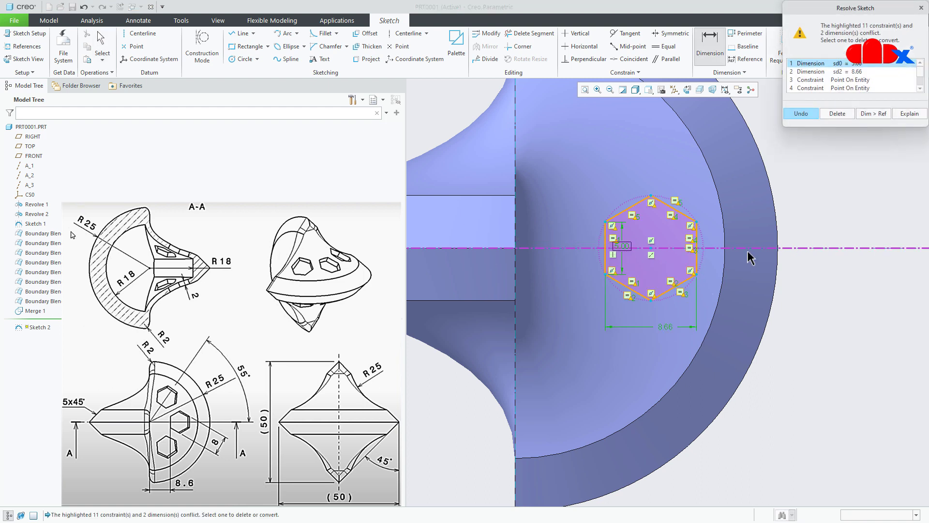
click(838, 113)
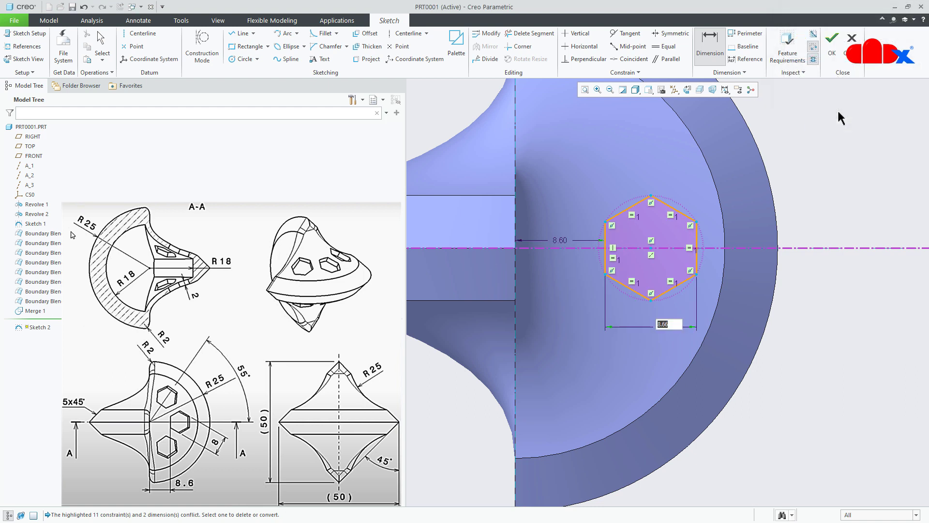
text(8)
key(Return)
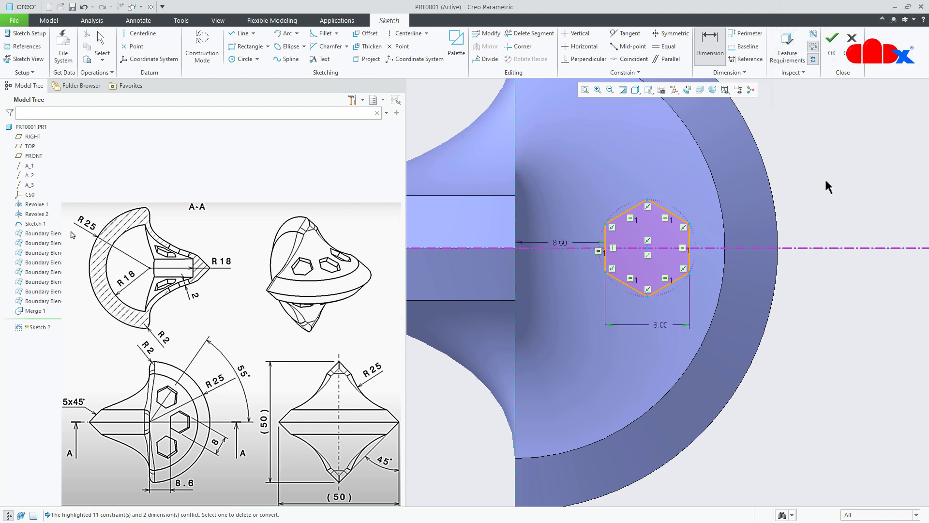
middle_click(829, 202)
scroll(839, 335, down, 1)
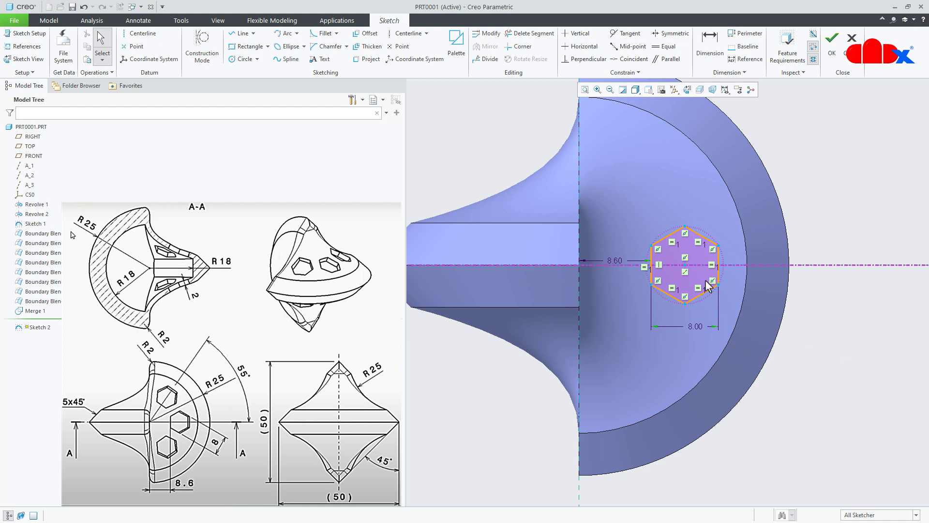
Select the hexagon and place a pasted copy of it above.
drag(686, 287, 727, 325)
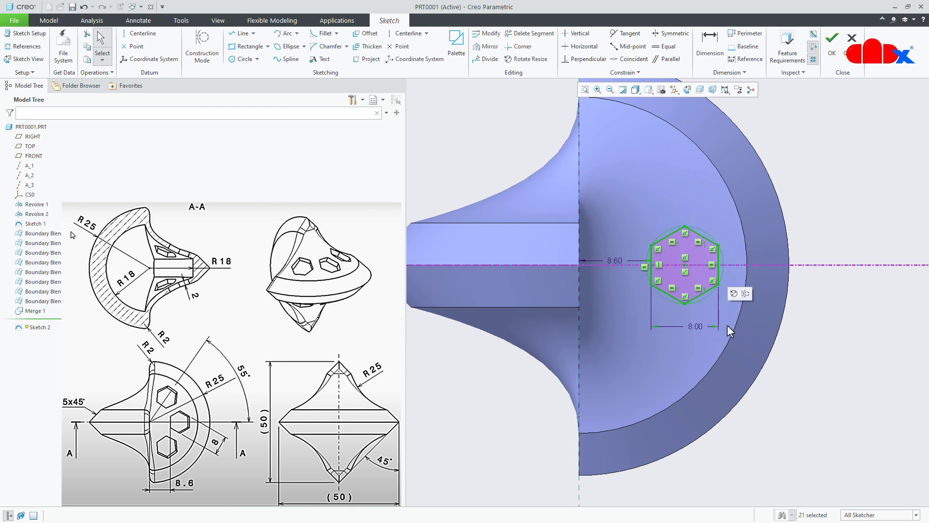
click(687, 191)
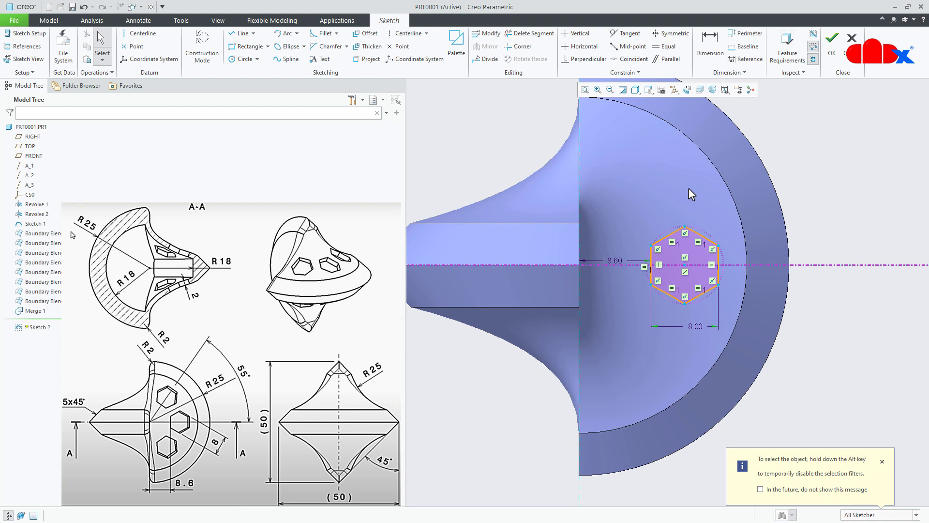
click(631, 172)
Rotate the pasted hexagon copy and confirm its placement.
click(338, 53)
text(55)
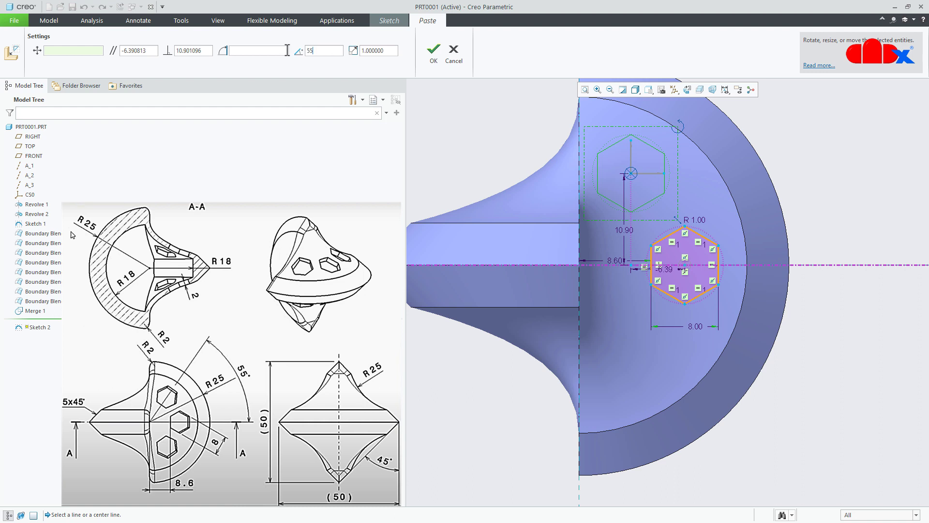
key(Return)
click(433, 54)
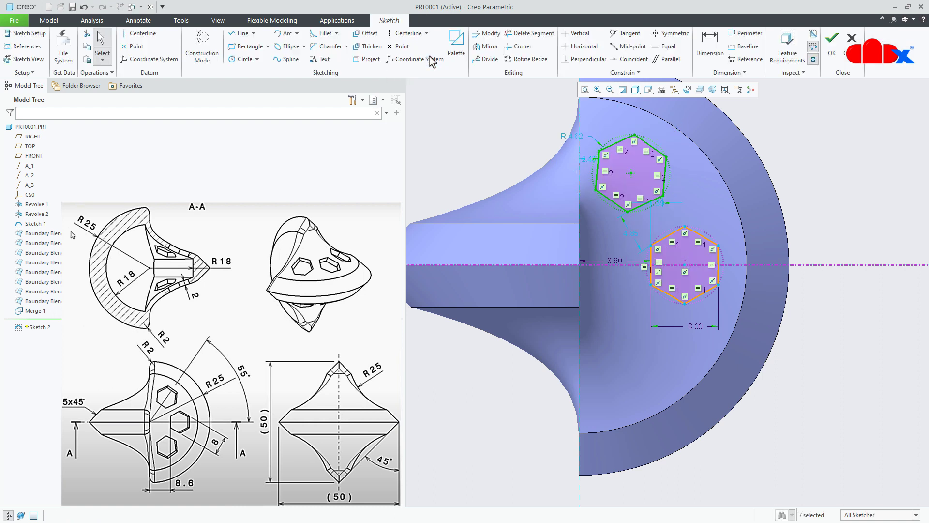
Draw a diagonal centerline through the copy's centre and add a point where centerlines meet.
right_click(823, 181)
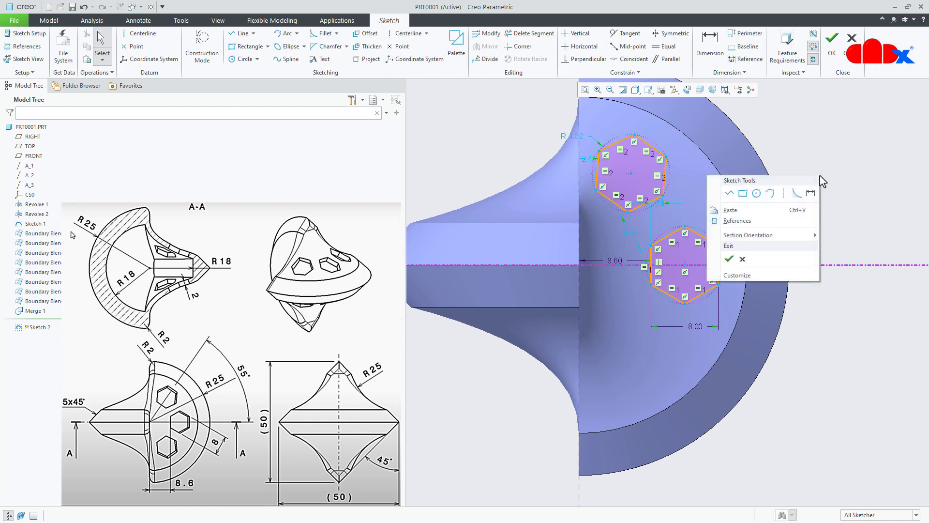
click(786, 194)
click(629, 177)
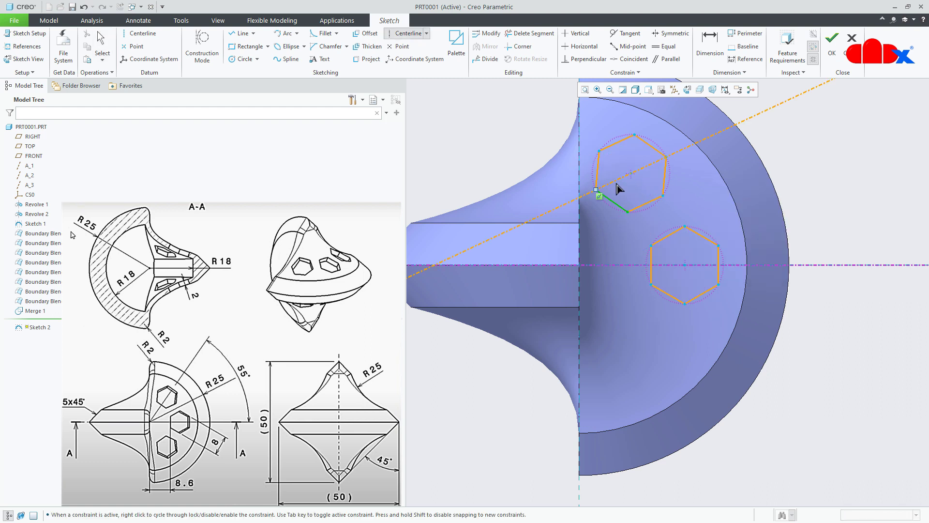
click(612, 205)
middle_click(867, 211)
key(ctrl+a)
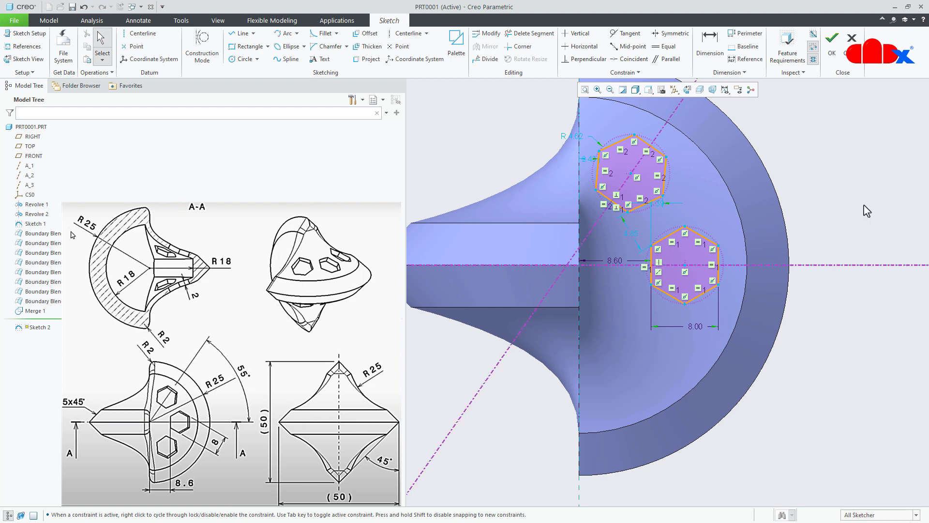
click(403, 46)
mouse_move(651, 210)
middle_down()
mouse_move(705, 245)
mouse_move(615, 281)
middle_up()
click(592, 272)
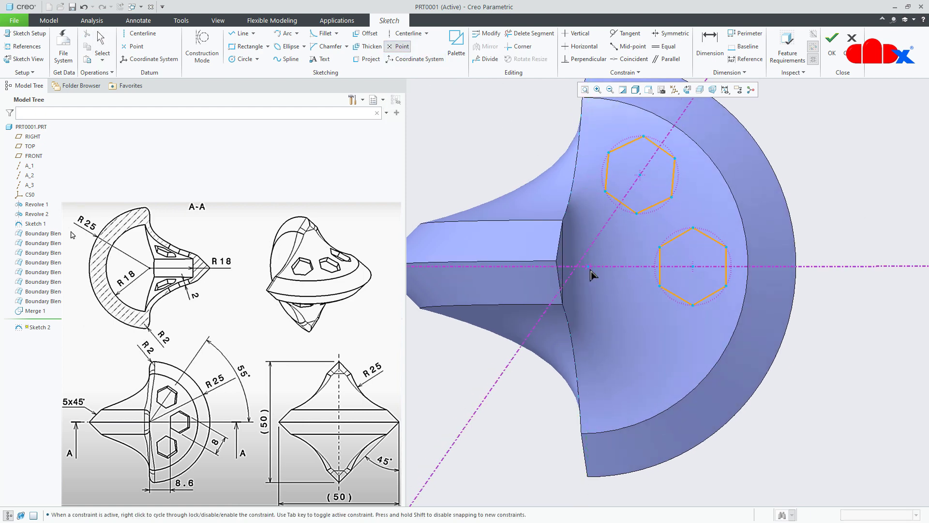
middle_click(825, 350)
key(ctrl+a)
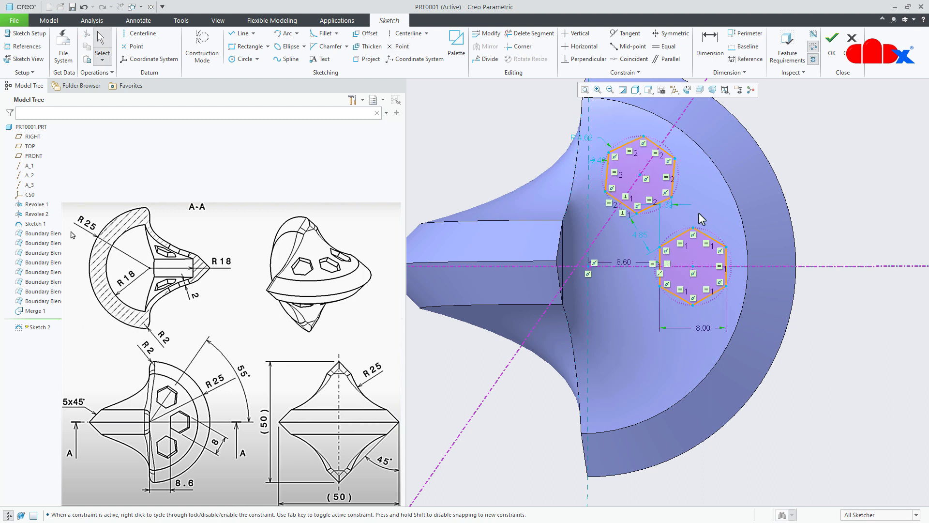
Make the diagonal centerline coincident with the sketch point and face the sketch plane.
click(637, 60)
click(592, 261)
click(596, 248)
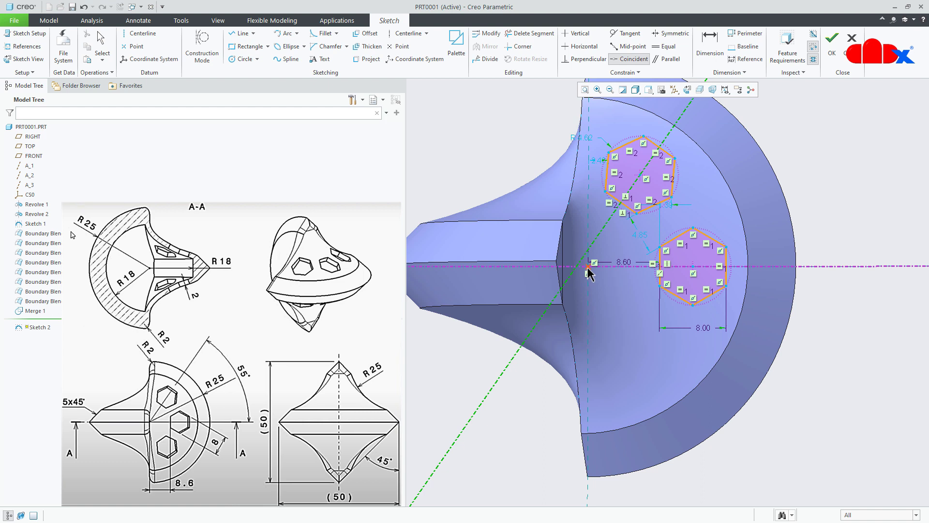
click(587, 267)
middle_click(820, 203)
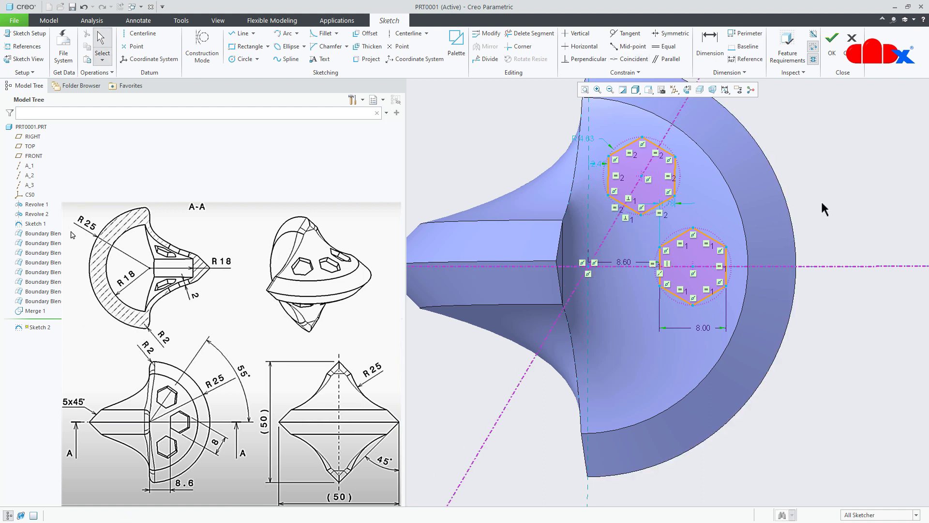
click(686, 89)
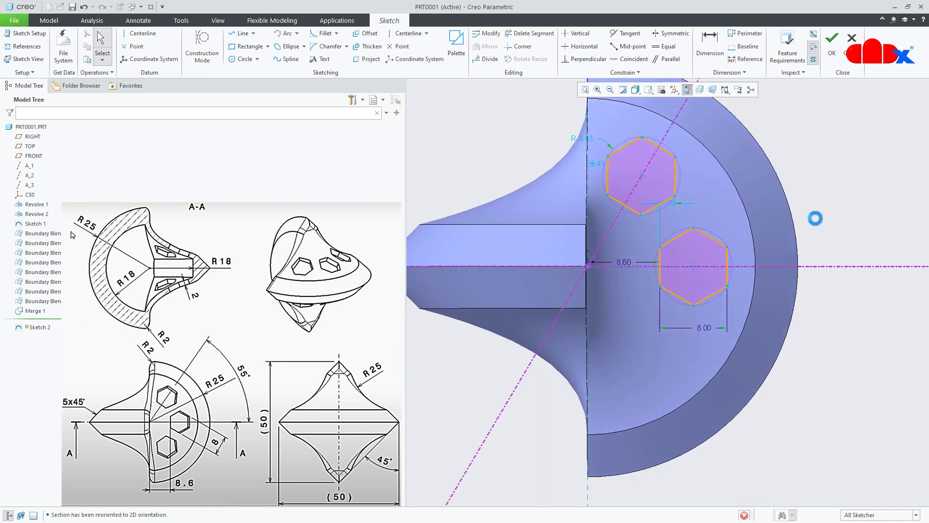
Dimension the angle between the diagonal and horizontal centerlines as 55°.
key(d)
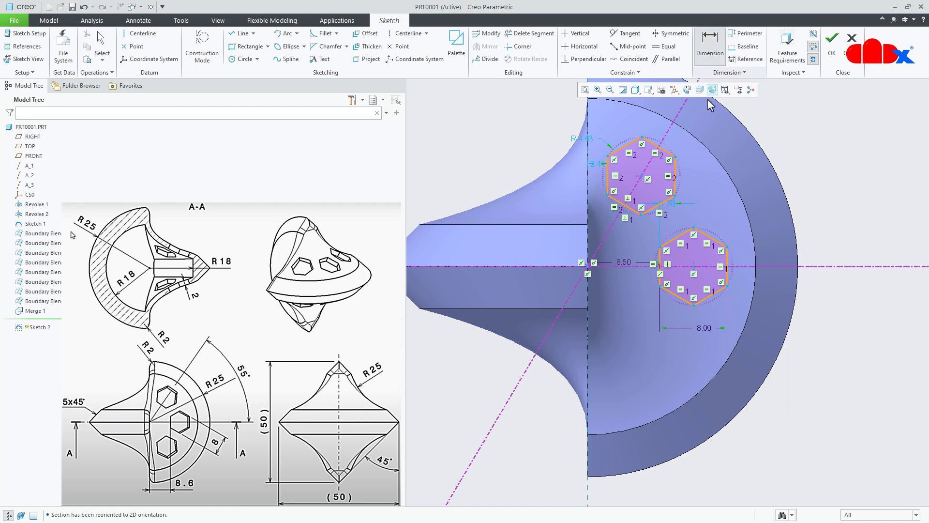
click(823, 266)
middle_click(816, 201)
text(55)
key(Return)
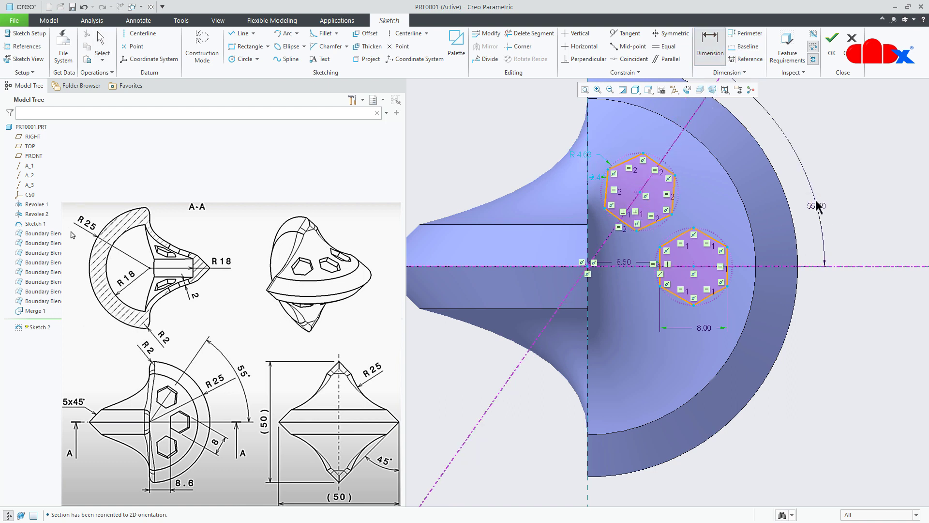
Dimension the upper hexagon 8.60 from the centre point.
scroll(634, 237, down, 1)
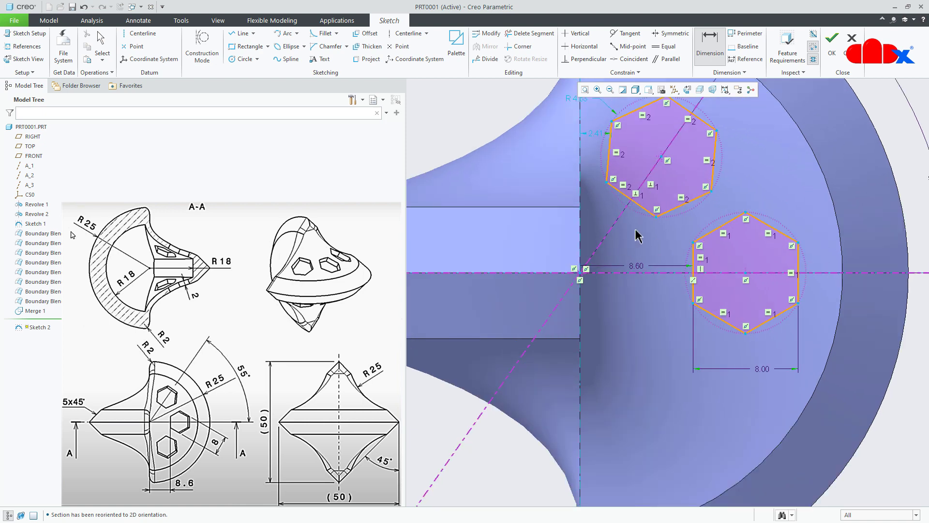
scroll(629, 235, down, 1)
click(674, 199)
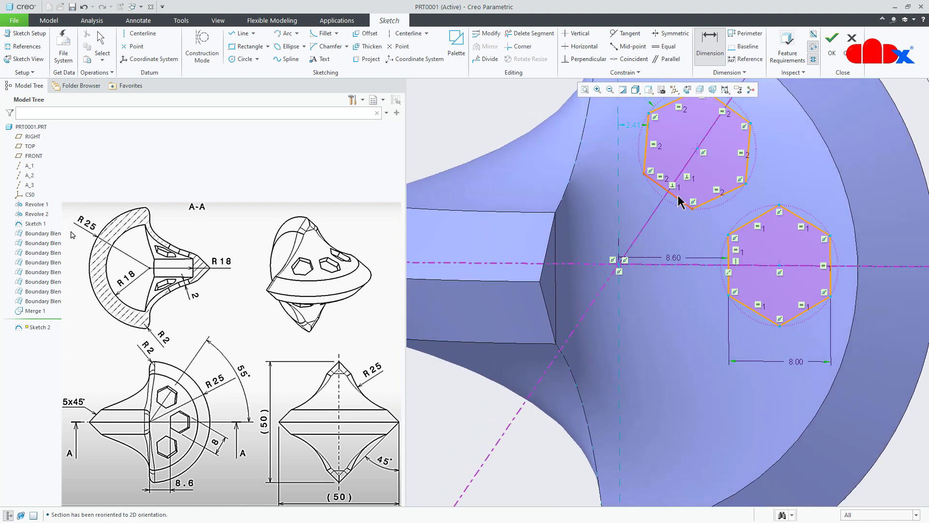
click(620, 264)
middle_click(628, 235)
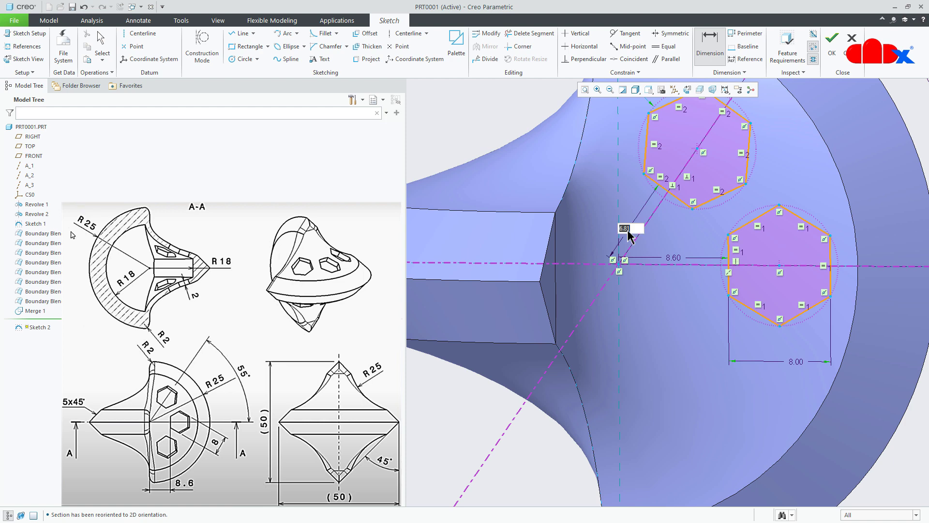
text(8.6)
key(Return)
scroll(701, 315, down, 3)
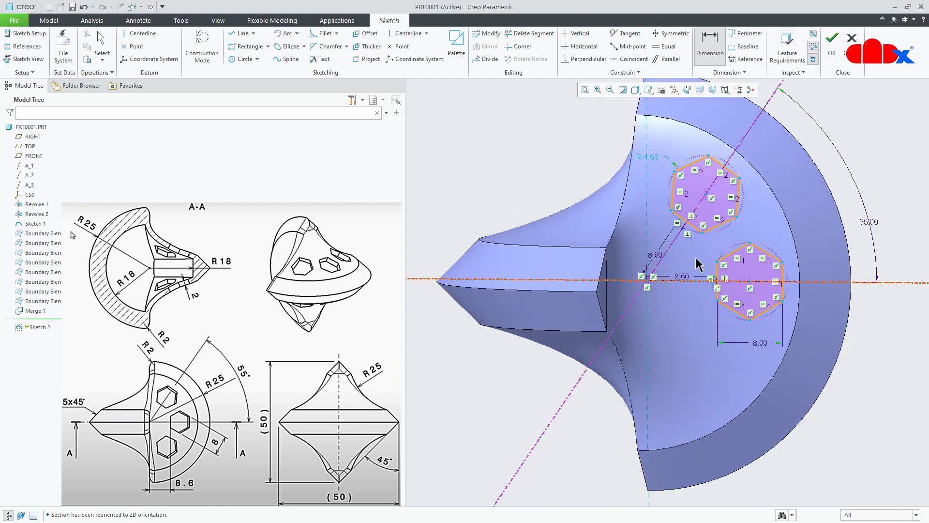
Dimension the upper hexagon 8.00 across its flats.
click(690, 224)
click(729, 172)
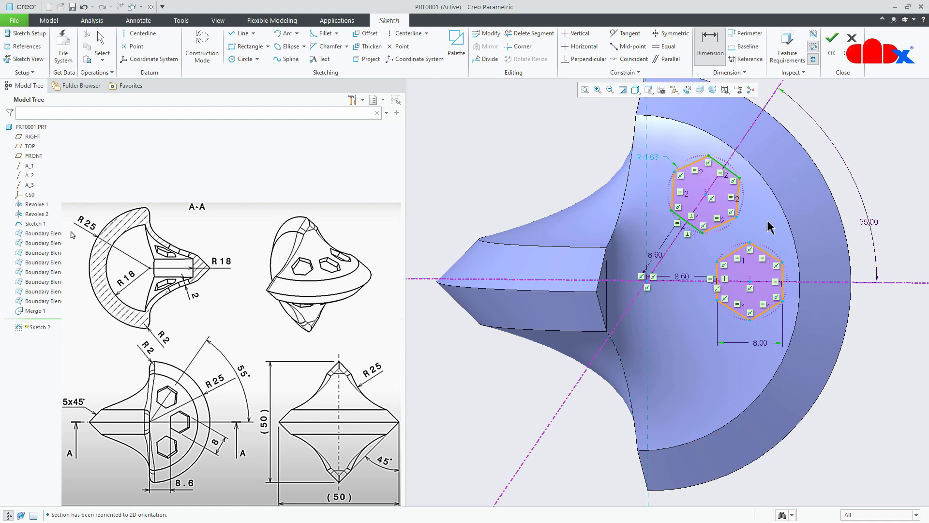
middle_click(753, 225)
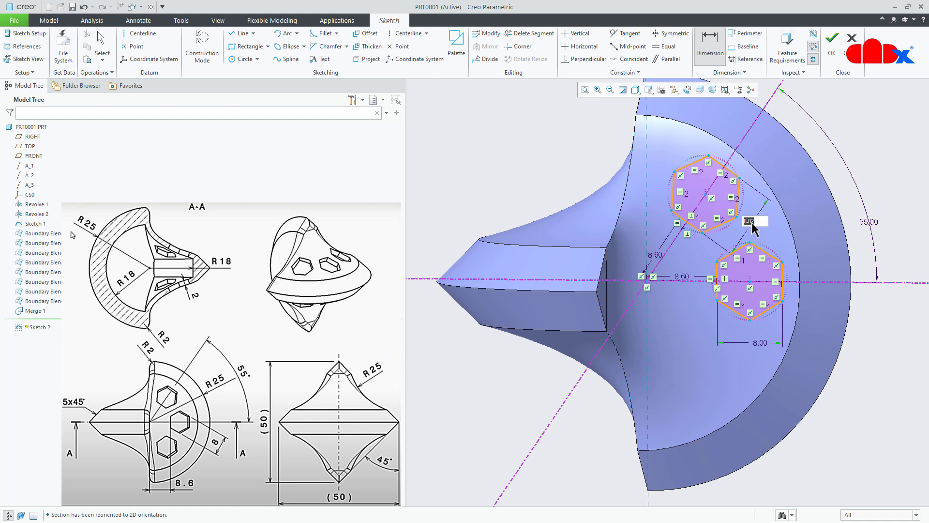
key(Return)
middle_click(891, 368)
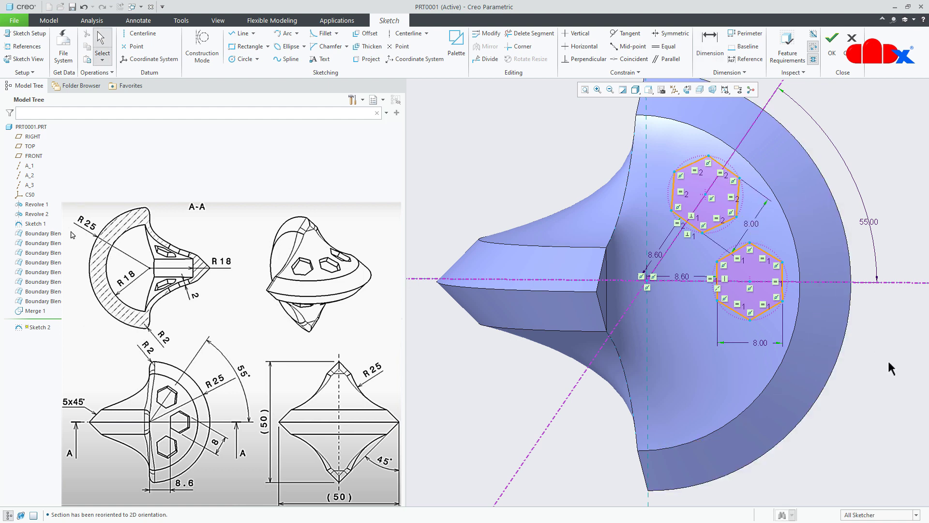
click(685, 90)
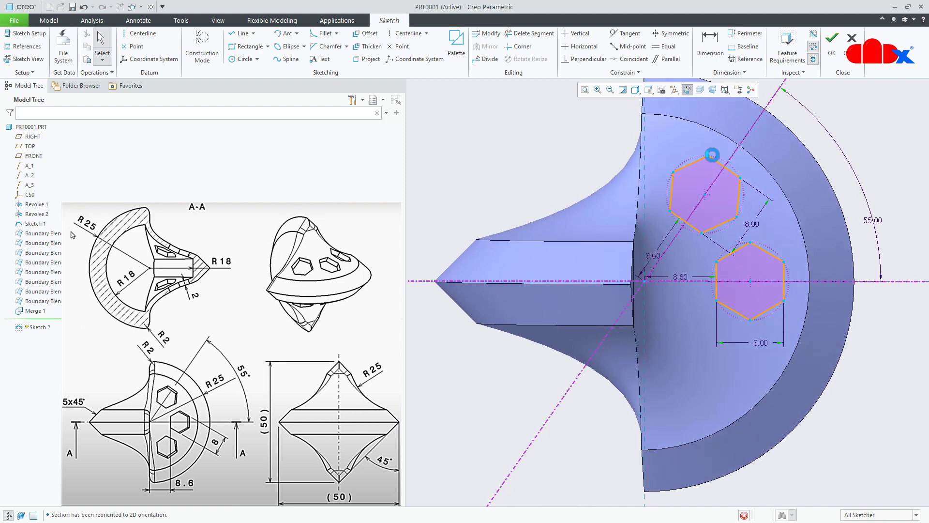
Copy the upper hexagon and paste a third one below the horizontal centerline.
drag(652, 137, 753, 241)
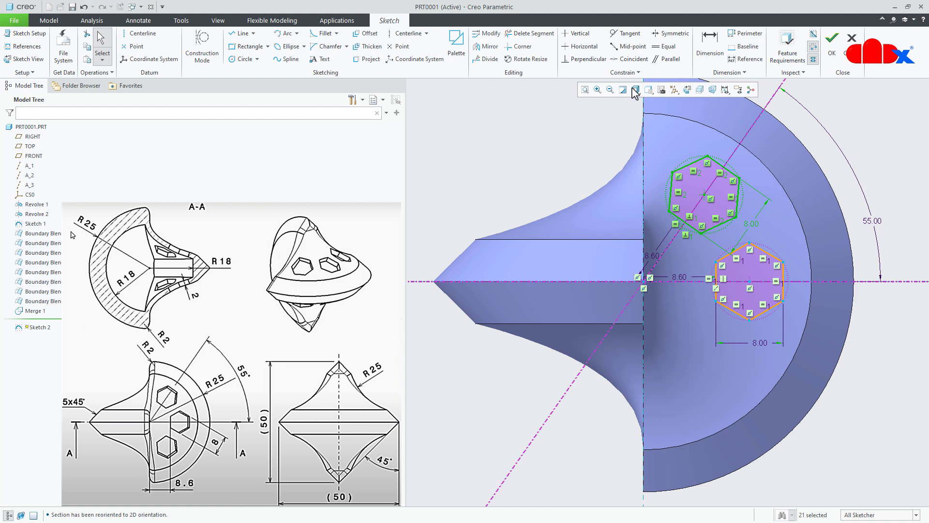
key(ctrl+c)
key(ctrl+v)
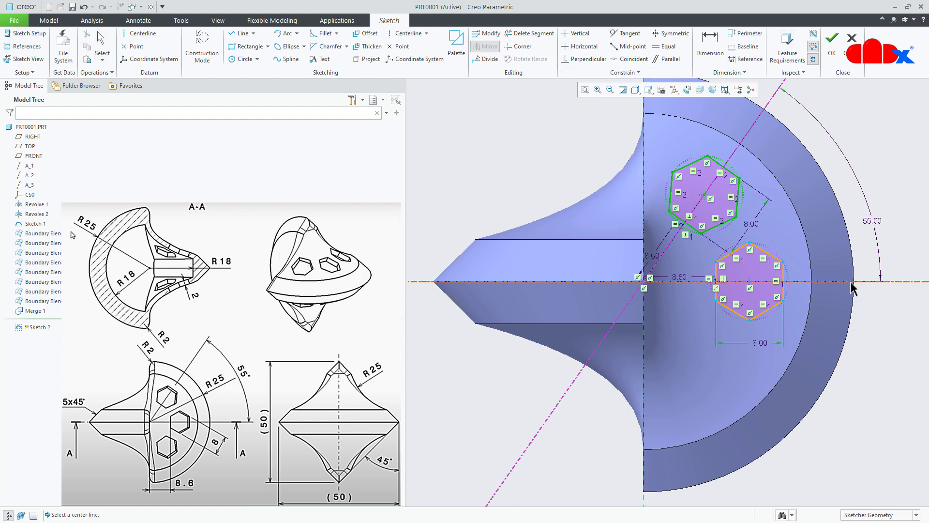
click(856, 301)
click(879, 362)
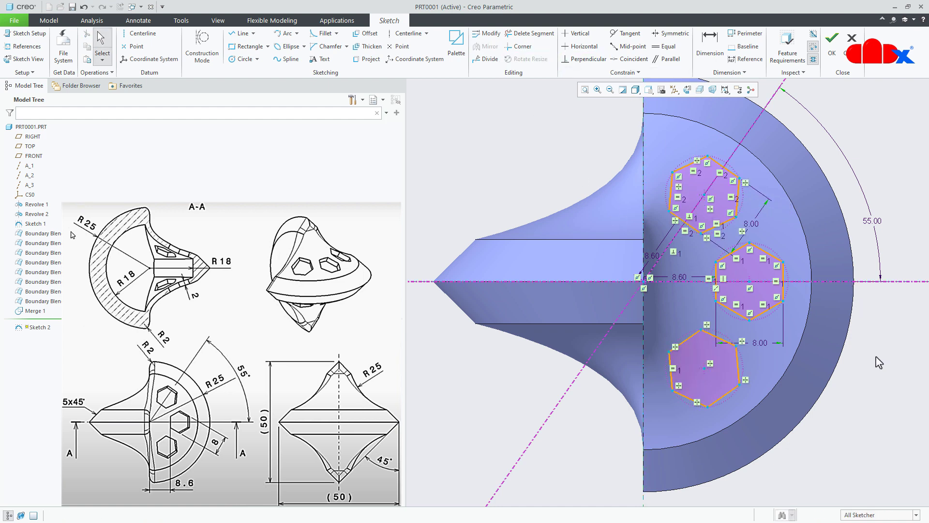
Accept Sketch 2 and project it onto the first shell surface as Project 1.
click(832, 49)
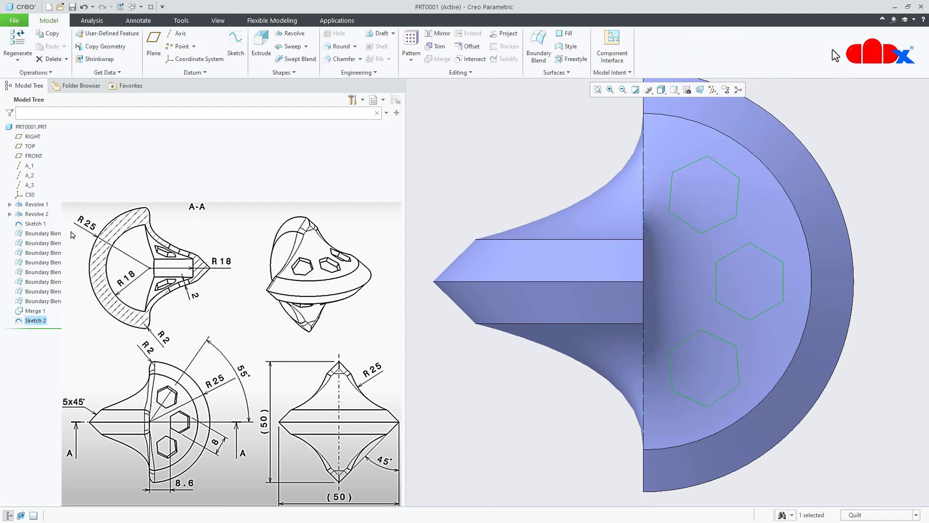
scroll(733, 373, down, 3)
middle_drag(721, 344, 862, 422)
click(861, 424)
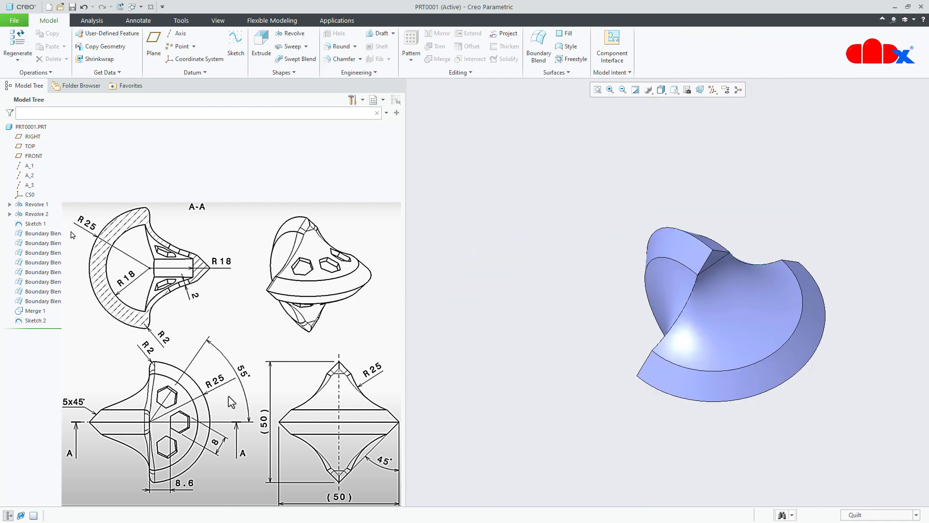
click(34, 321)
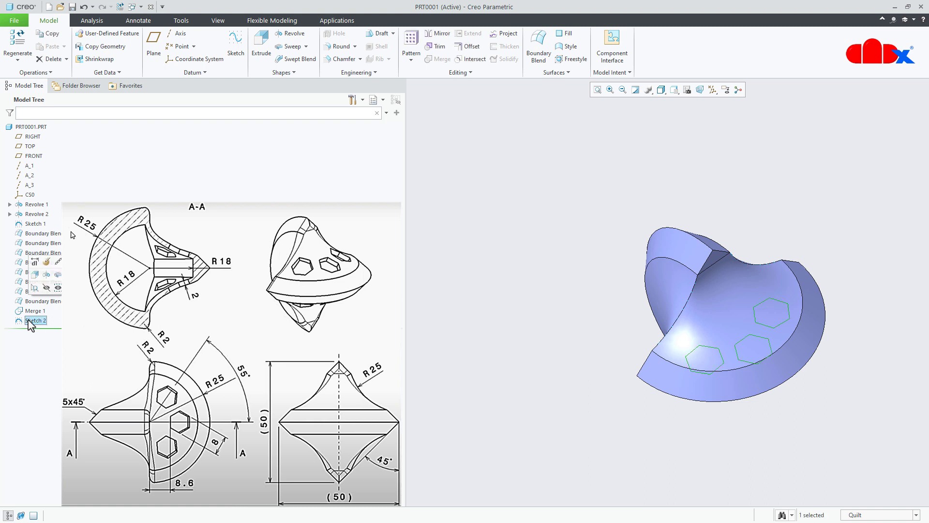
click(505, 34)
click(726, 322)
click(372, 66)
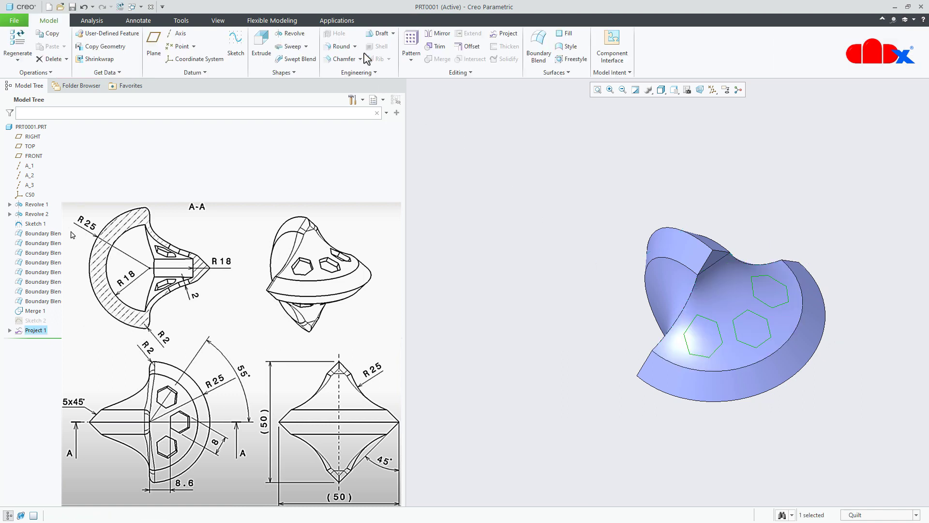
click(520, 216)
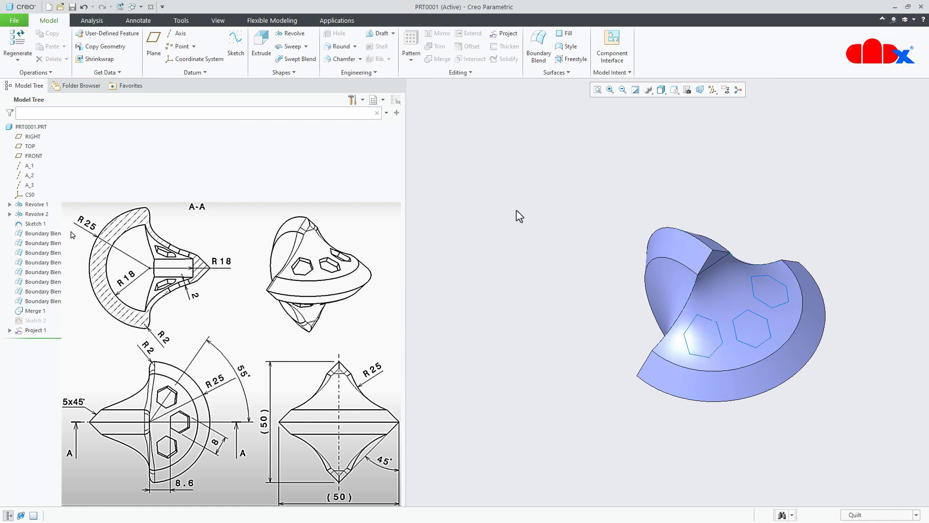
Project Sketch 2 onto the lower face as Project 2 and select the quilt.
click(29, 321)
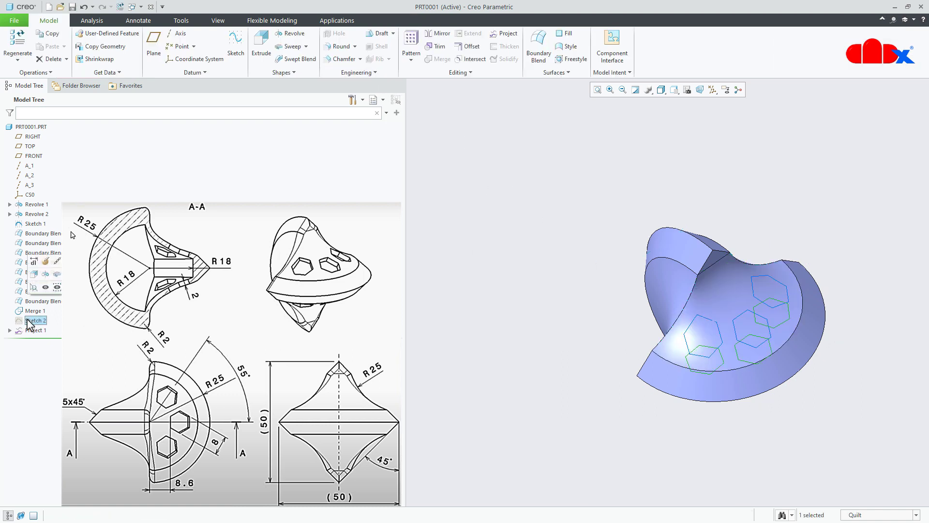
click(504, 33)
middle_drag(687, 349, 731, 425)
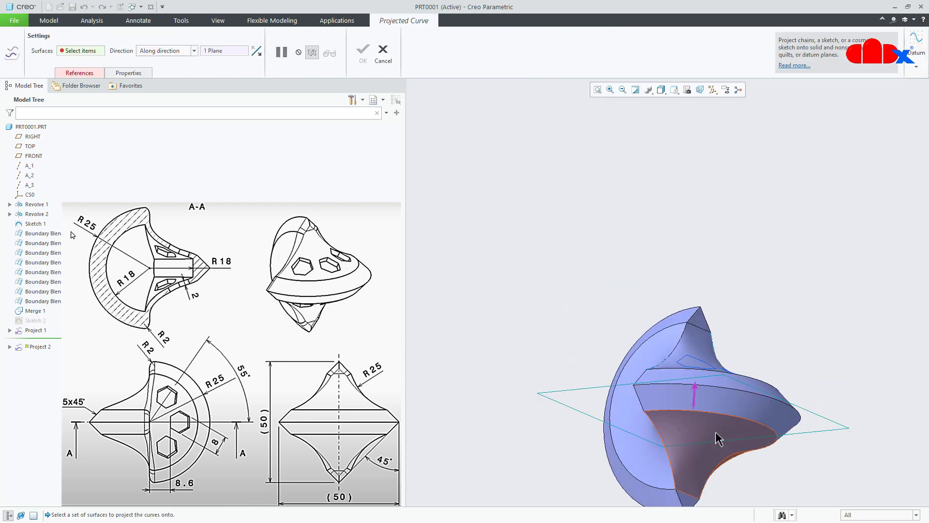
click(718, 438)
click(362, 53)
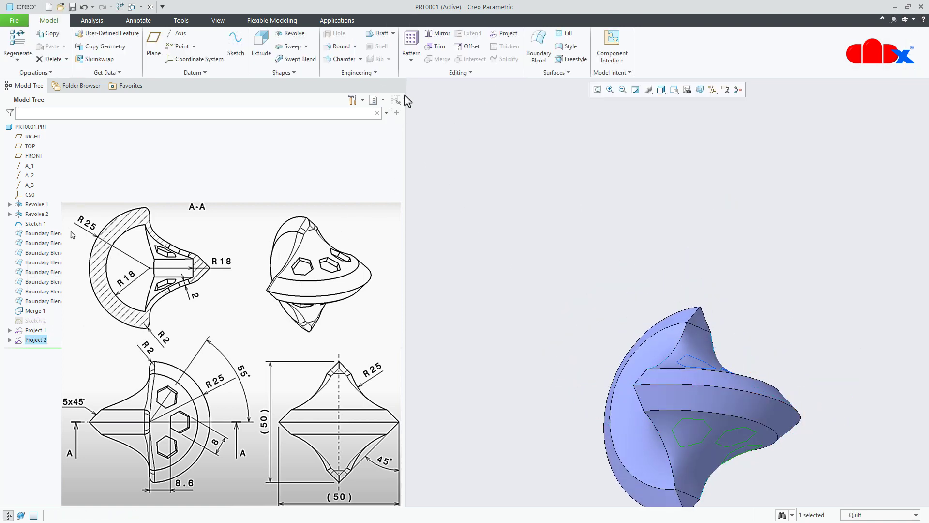
click(749, 266)
key(ctrl+d)
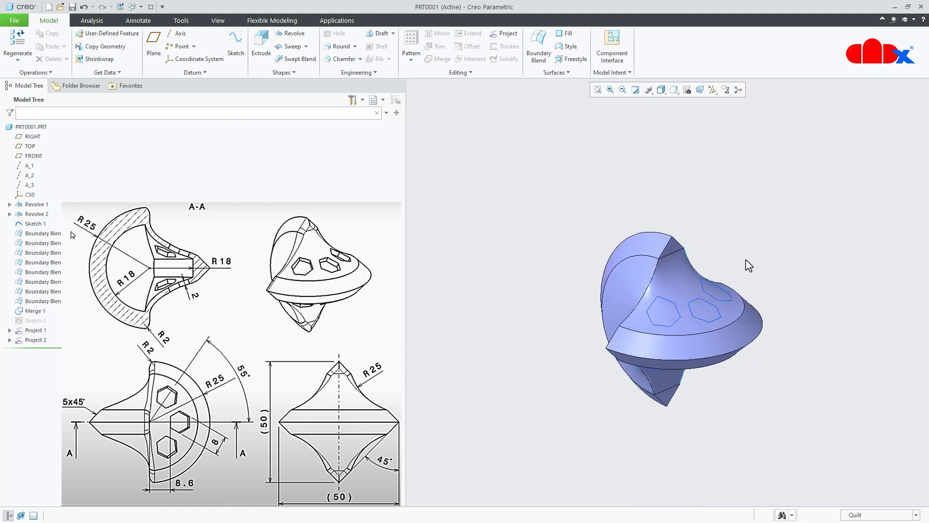
click(686, 303)
Trim the quilt with the three projected hexagons on the first face (Trim 1–3).
click(438, 47)
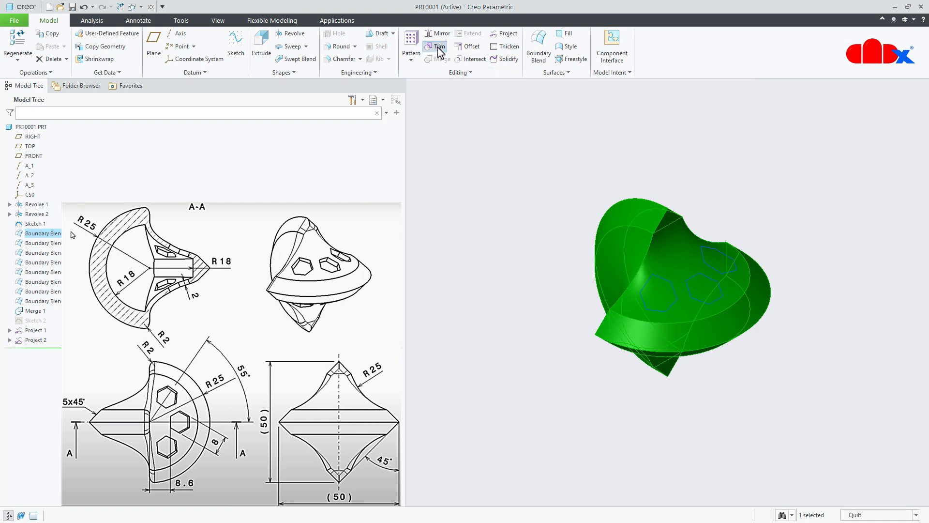
click(644, 301)
click(669, 300)
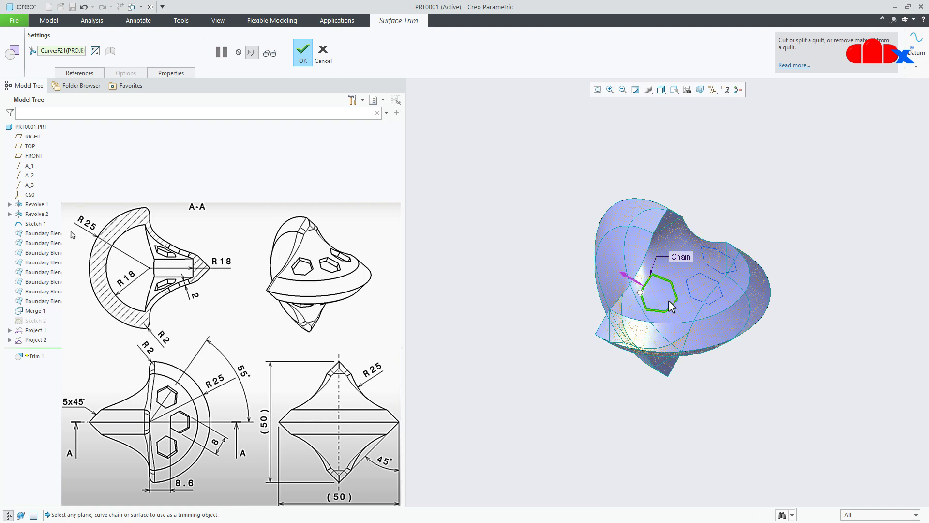
middle_click(697, 209)
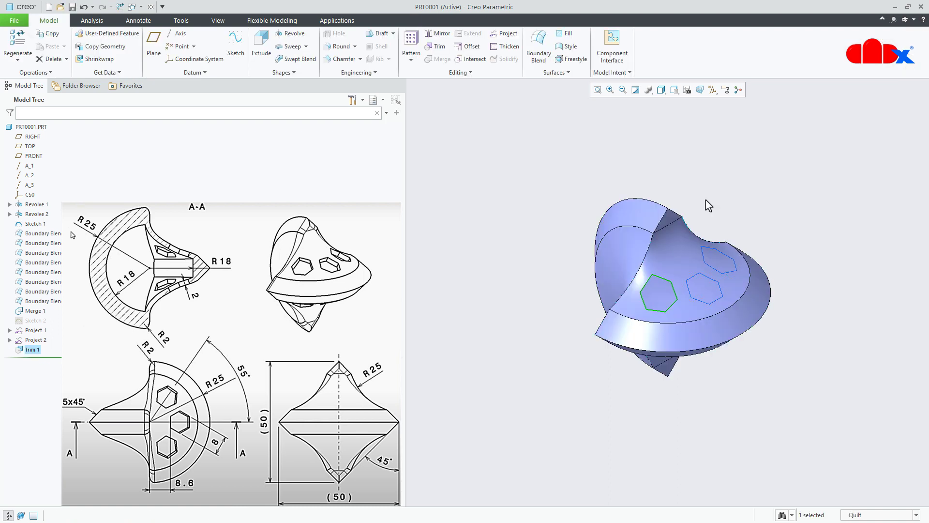
click(675, 255)
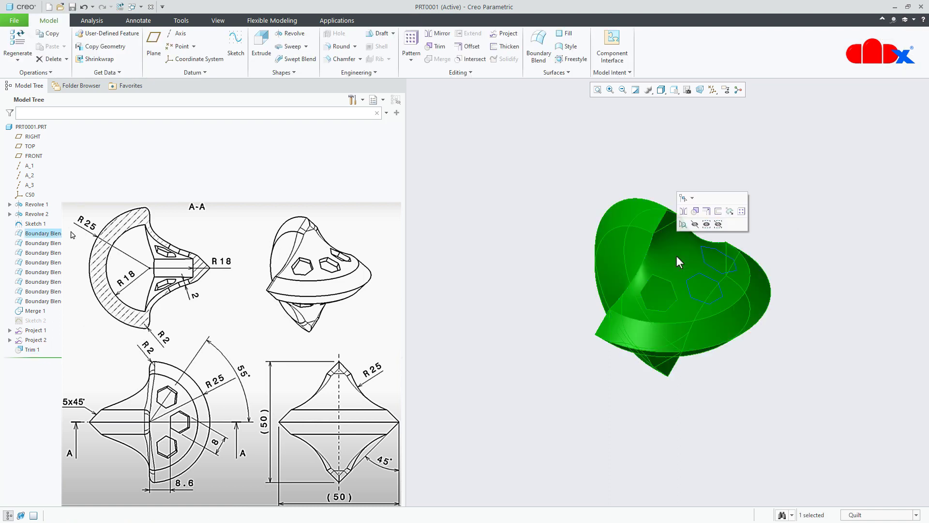
click(435, 47)
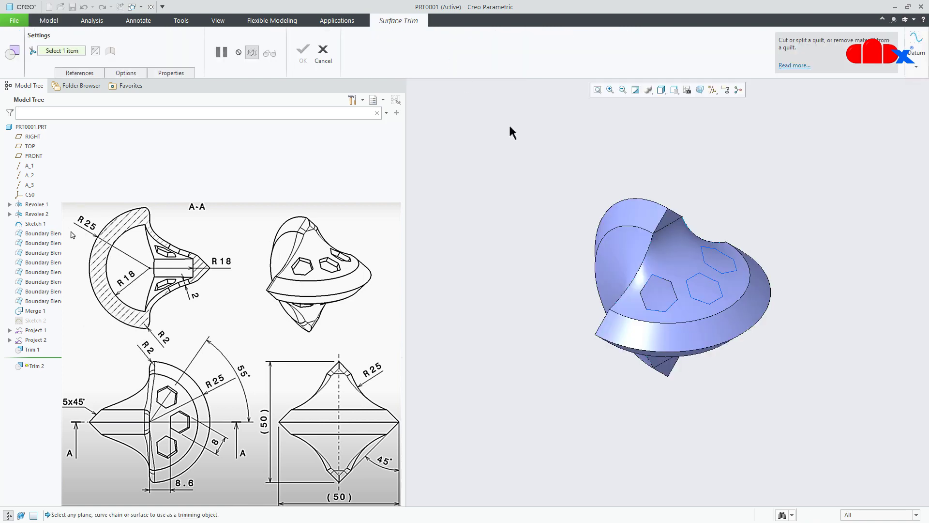
click(698, 304)
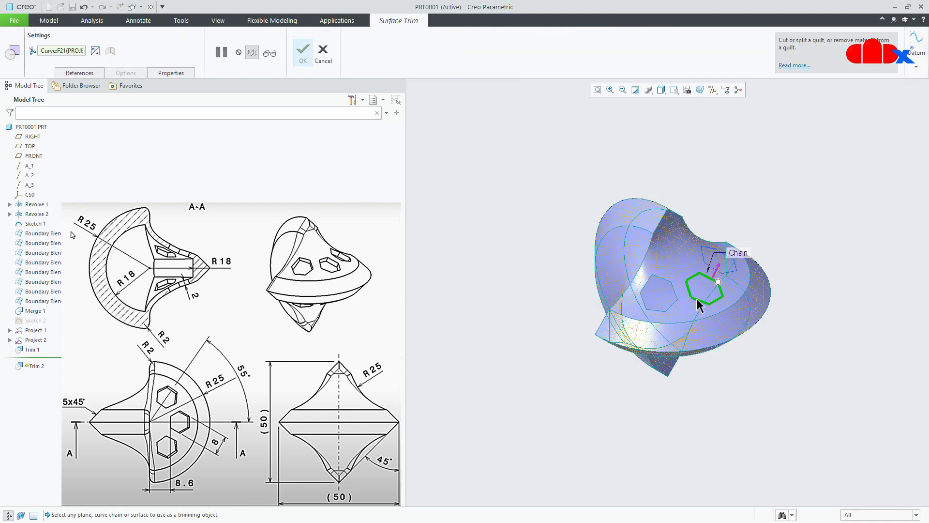
middle_click(814, 259)
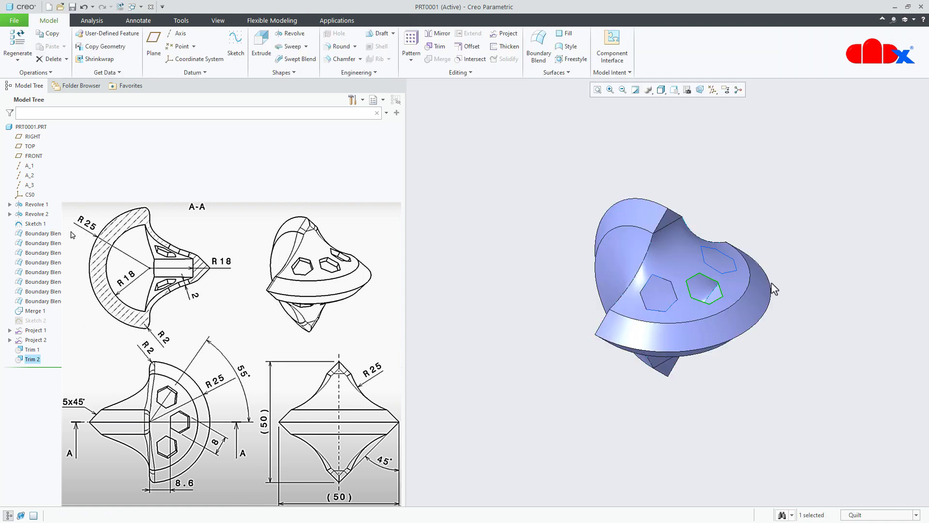
click(731, 291)
click(435, 48)
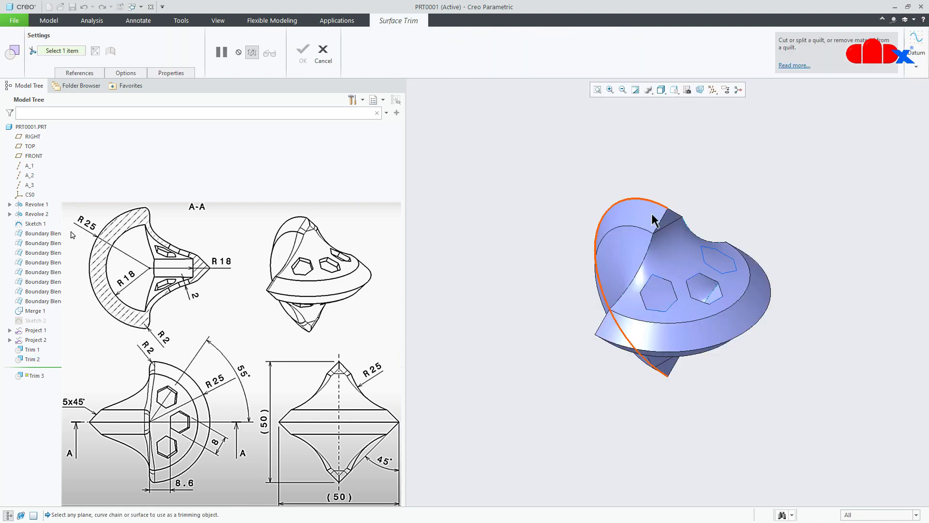
click(707, 259)
middle_click(814, 266)
Trim the quilt with the three hexagon curves on the other face (Trim 4–6).
middle_drag(817, 276, 676, 320)
click(676, 322)
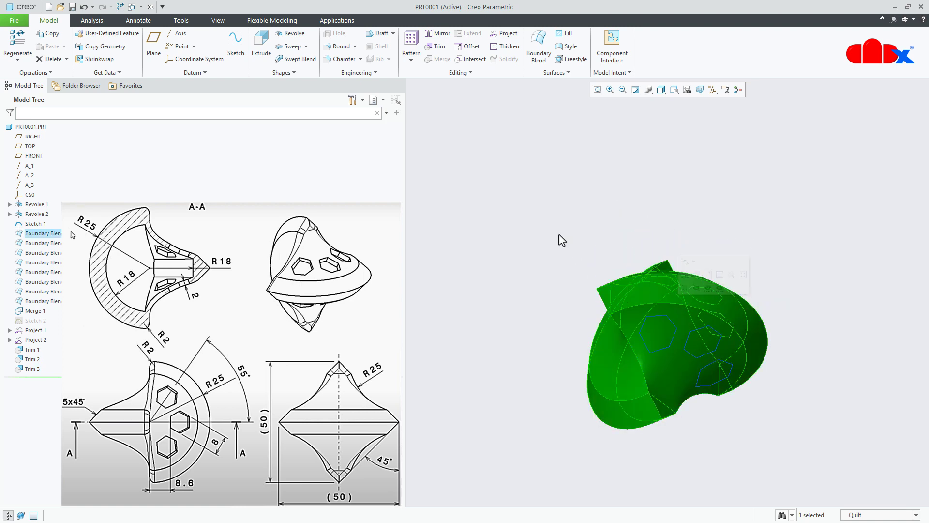
click(435, 47)
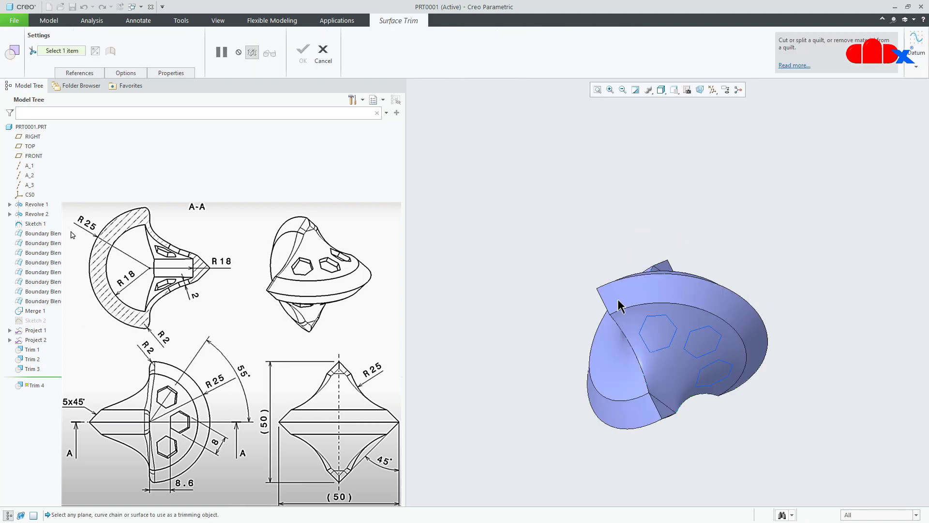
click(662, 356)
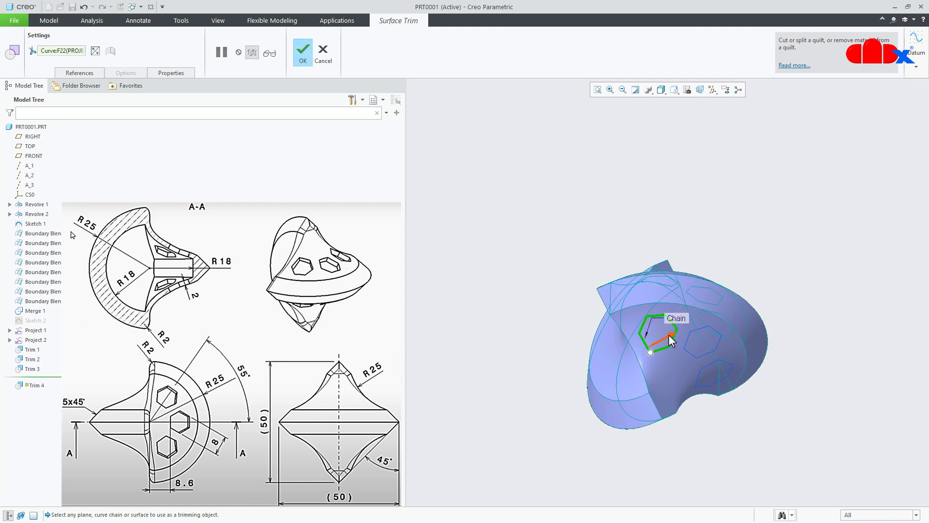
middle_click(785, 258)
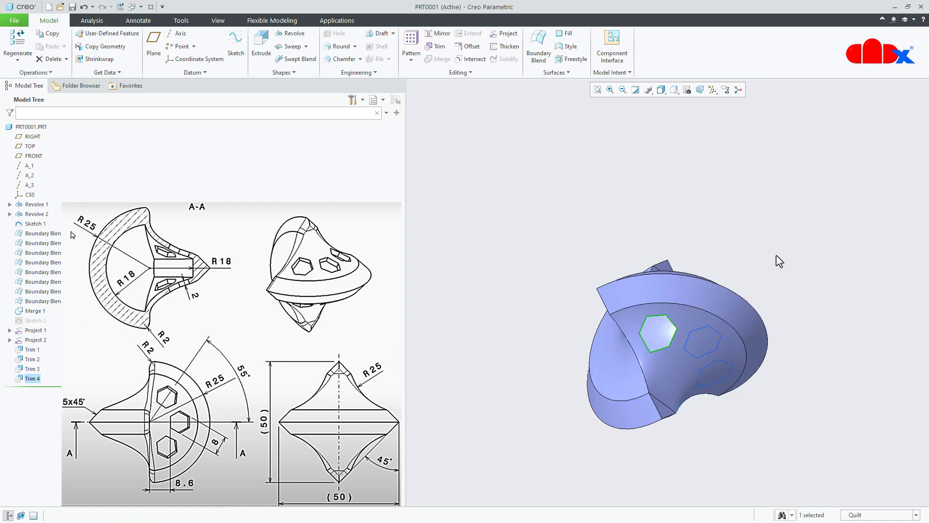
click(685, 325)
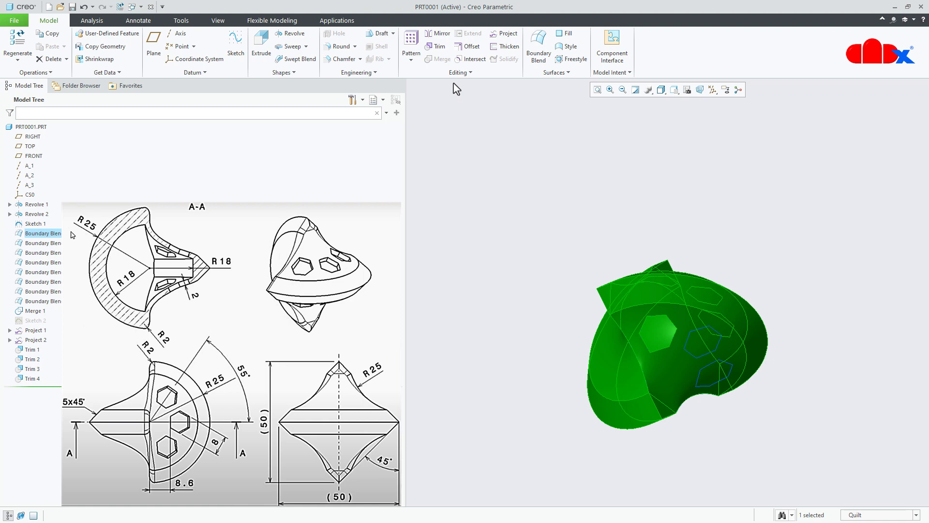
click(435, 46)
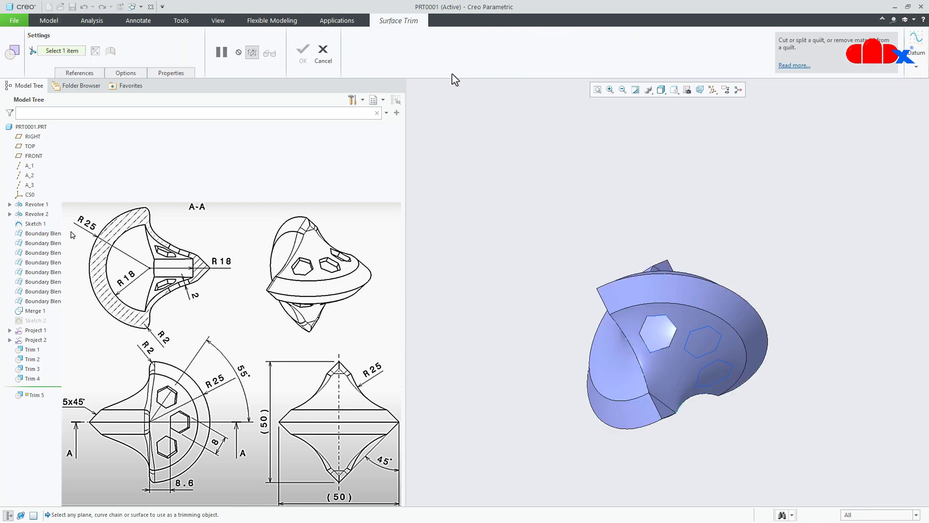
click(693, 355)
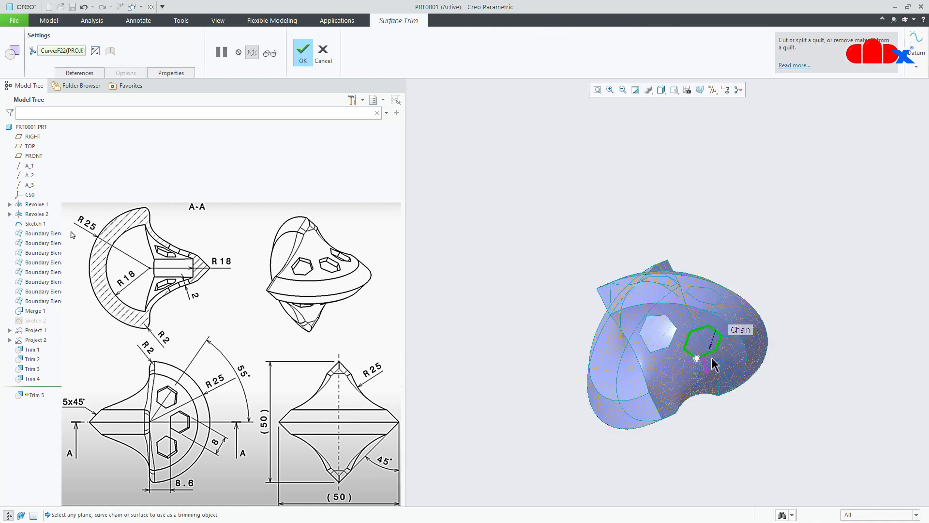
middle_click(799, 360)
click(674, 361)
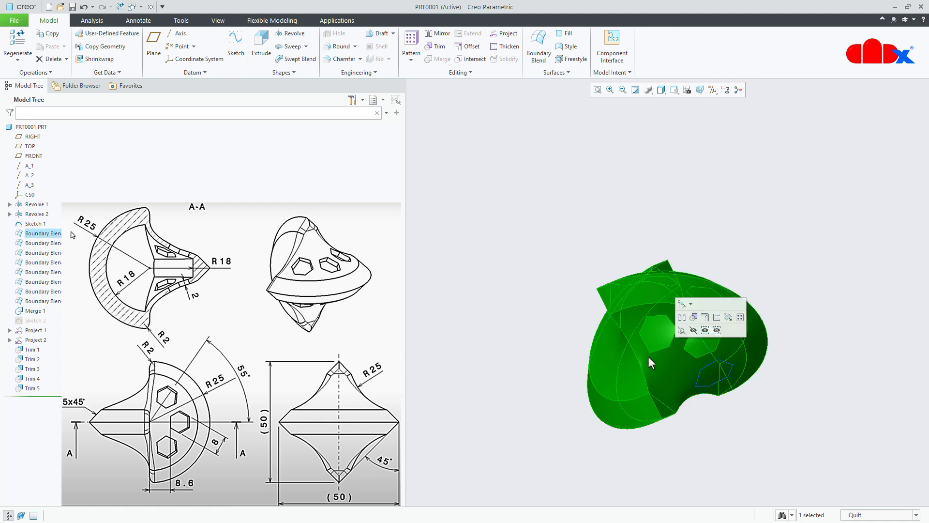
click(436, 46)
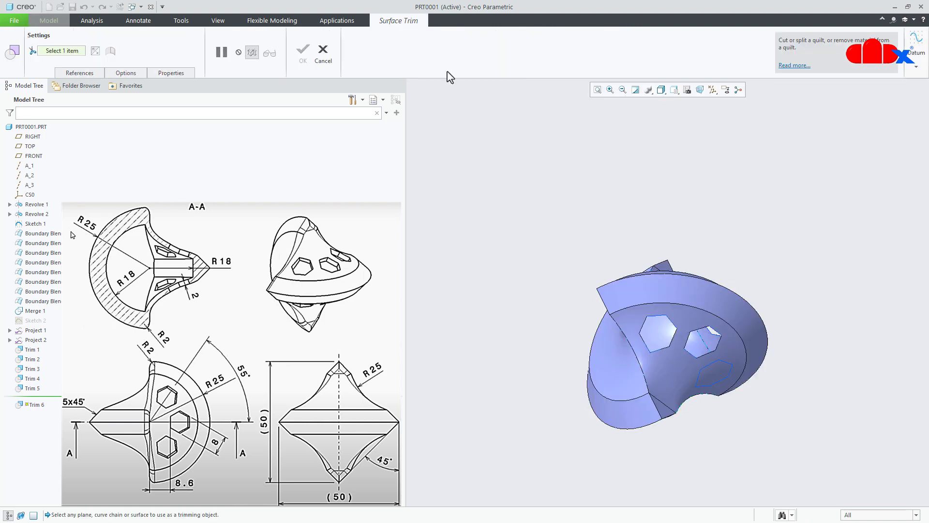
click(703, 381)
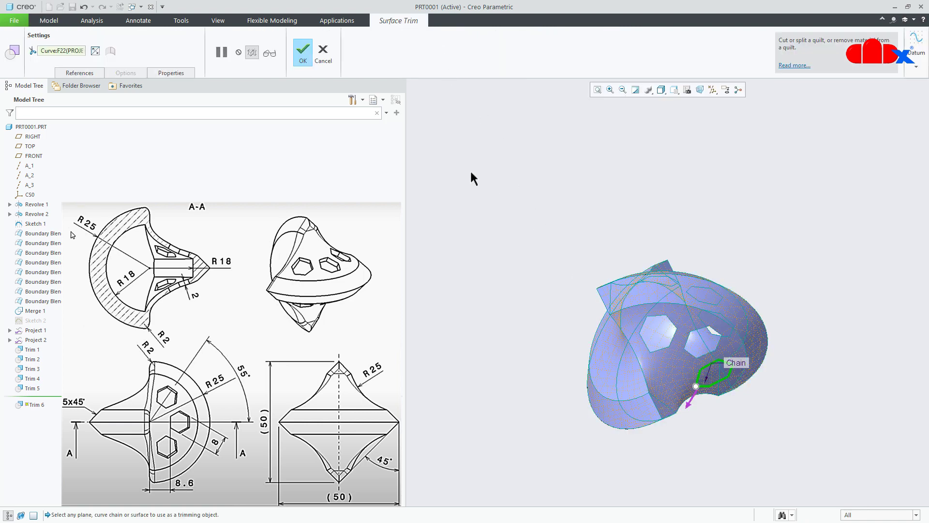
click(301, 51)
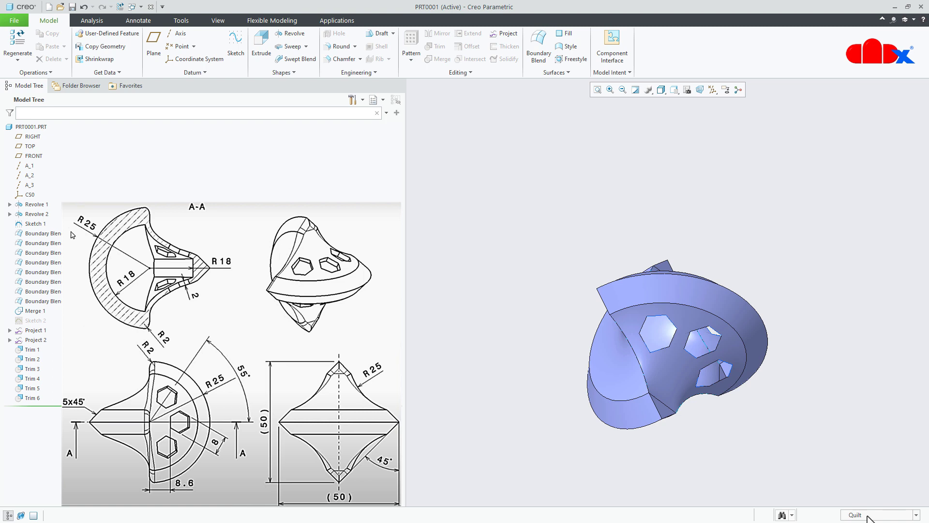
Switch the selection filter to Geometry and return to the default orientation.
middle_drag(801, 391, 790, 423)
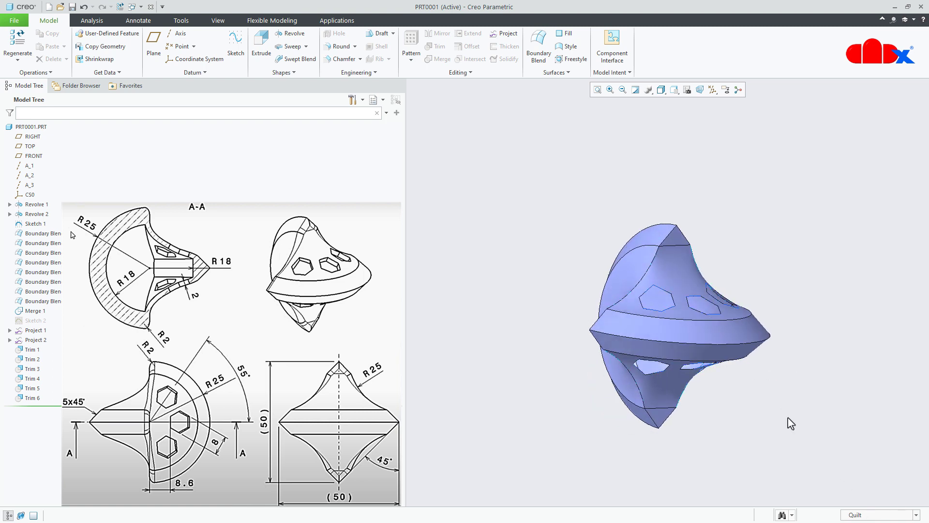
click(876, 515)
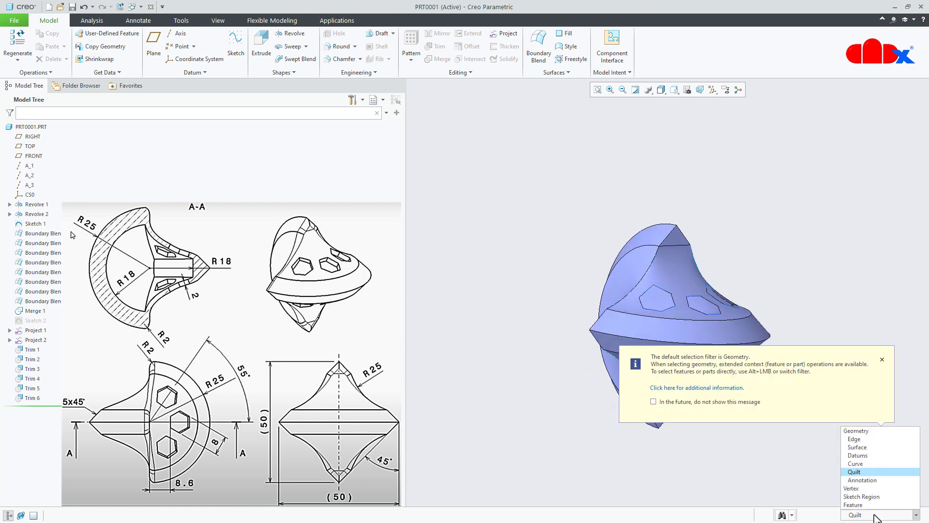
click(862, 432)
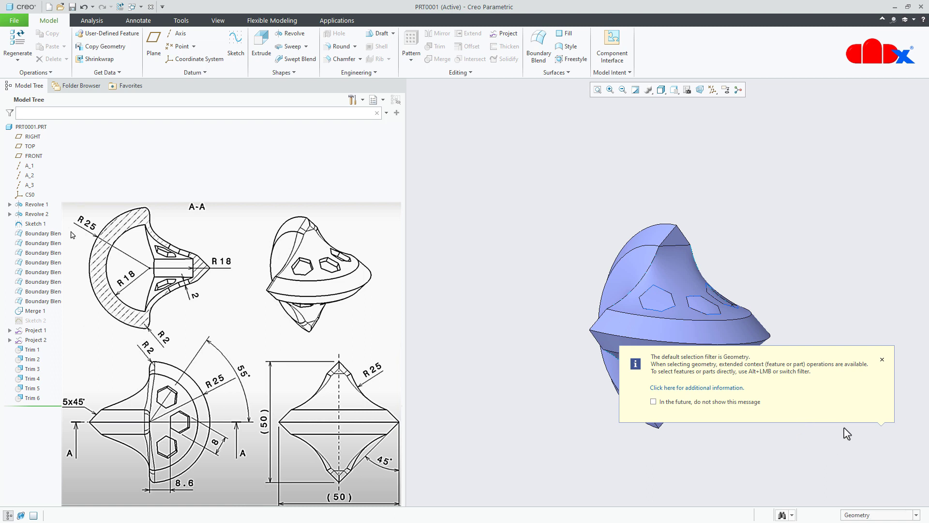
click(882, 359)
key(ctrl+d)
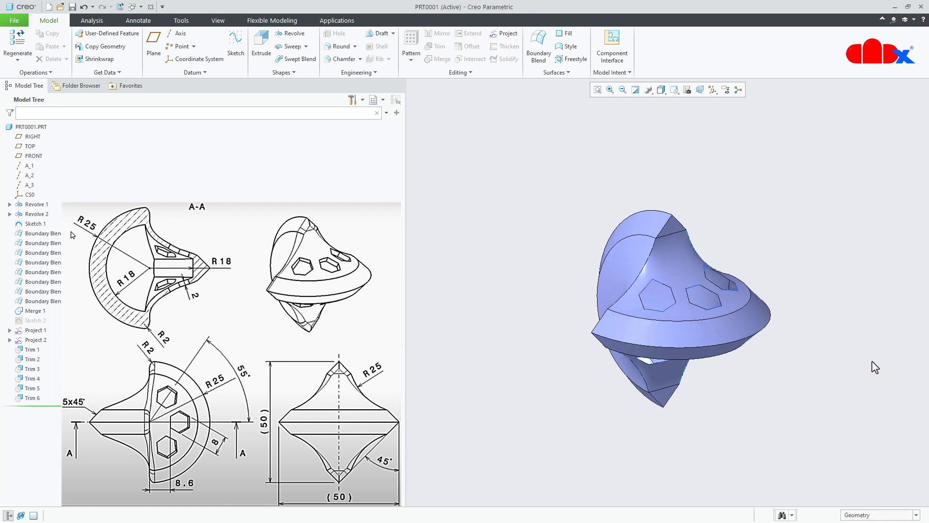
Thicken the trimmed quilt into a solid with 2.00 offset.
click(711, 327)
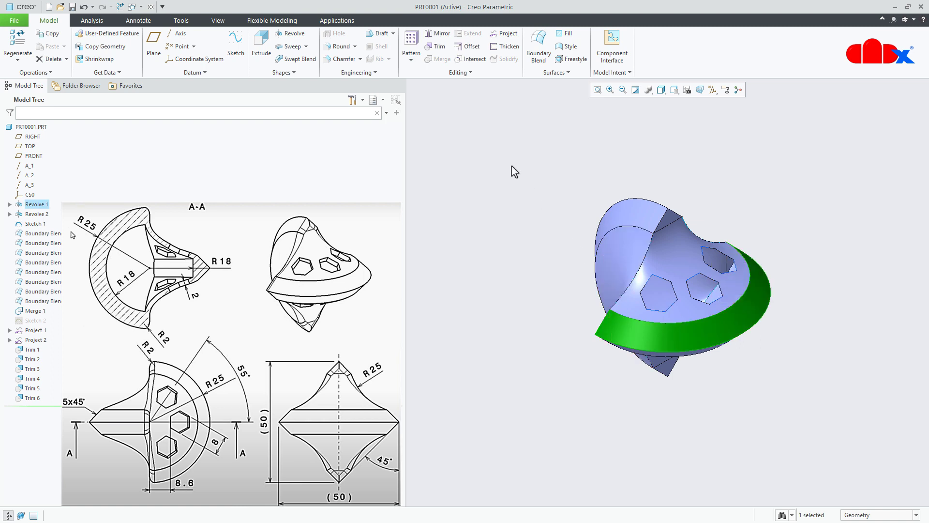
click(501, 47)
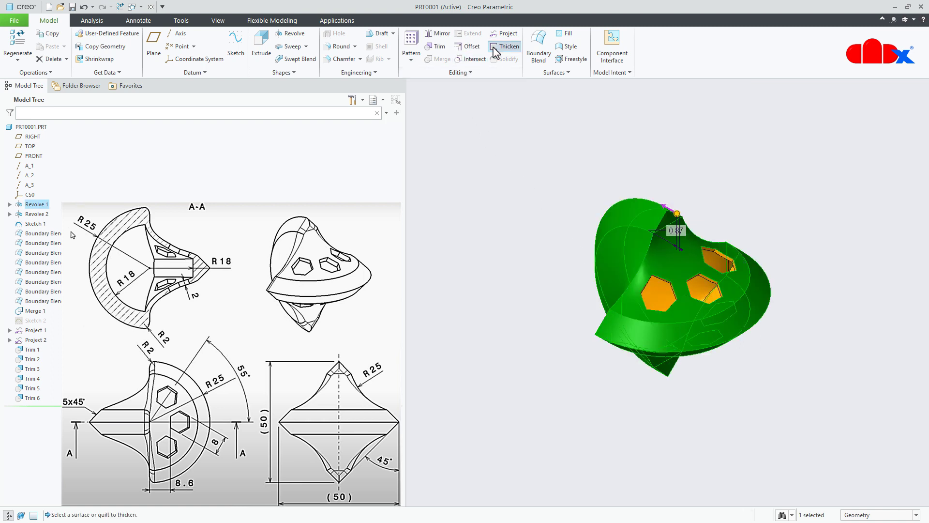
text(2)
key(Return)
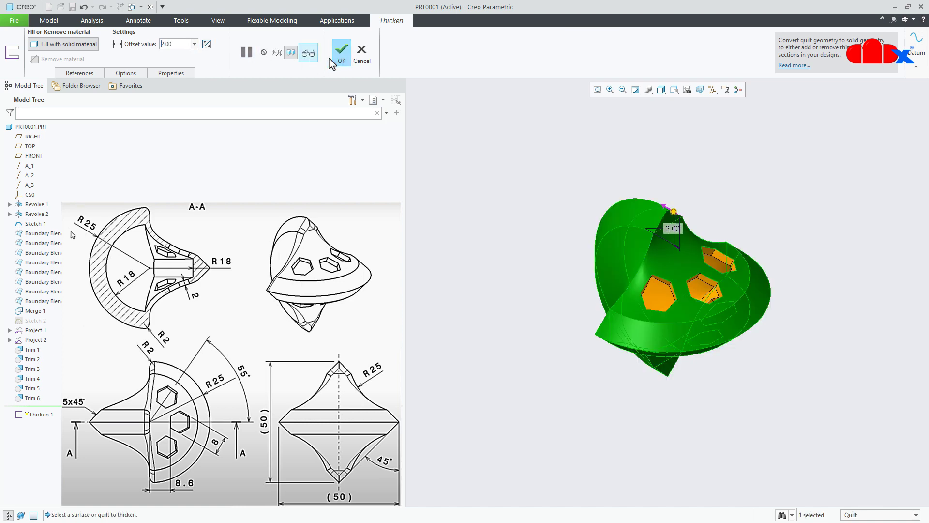
click(341, 51)
click(788, 311)
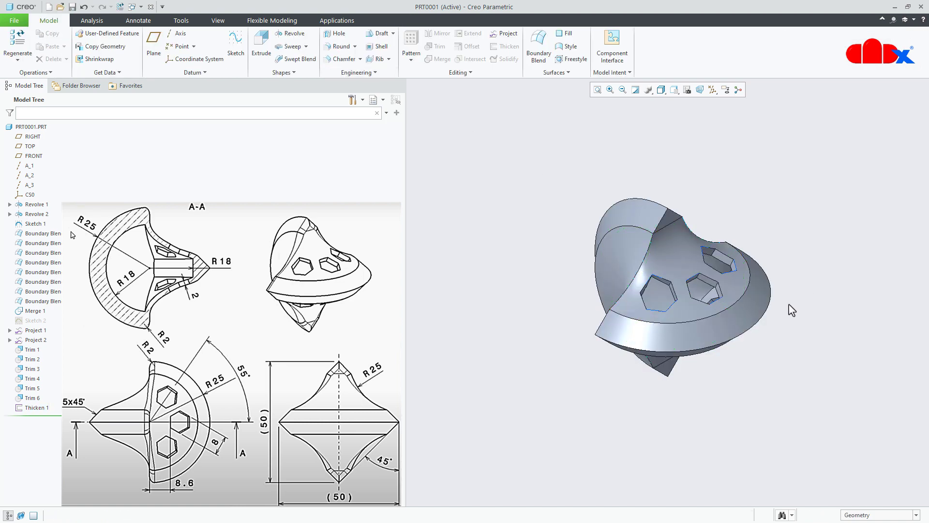
scroll(736, 312, down, 3)
Measure the solid's tip edge at 10 mm, then reset to the default orientation.
mouse_move(736, 311)
middle_down()
mouse_move(747, 266)
mouse_move(723, 236)
mouse_move(784, 259)
mouse_move(755, 290)
middle_up()
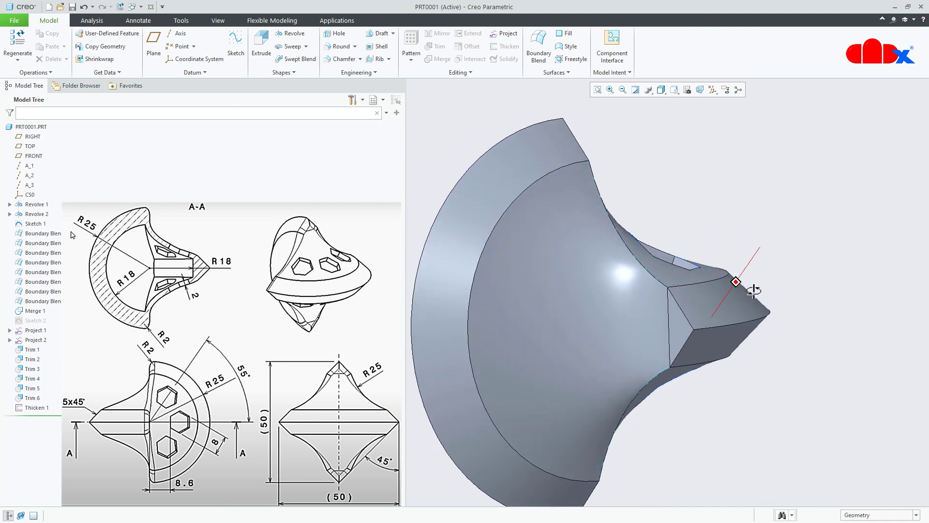
click(91, 20)
click(282, 49)
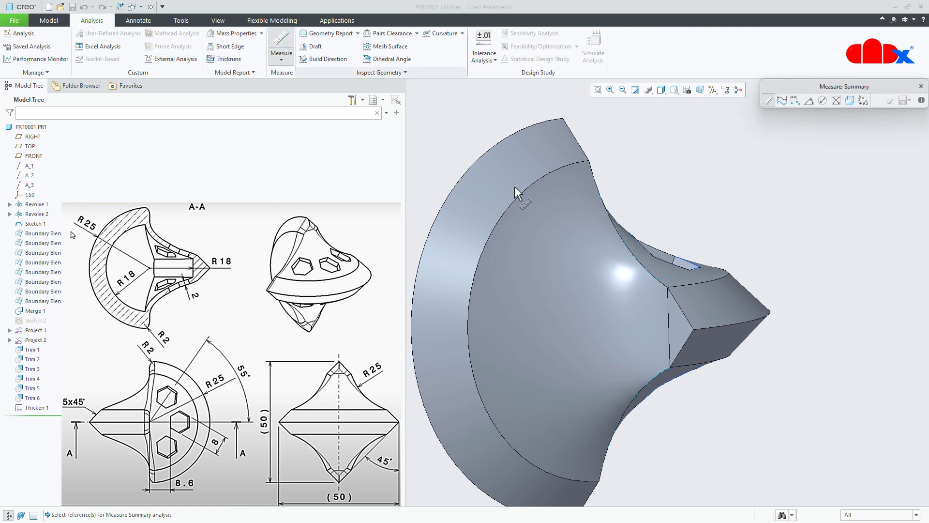
click(670, 313)
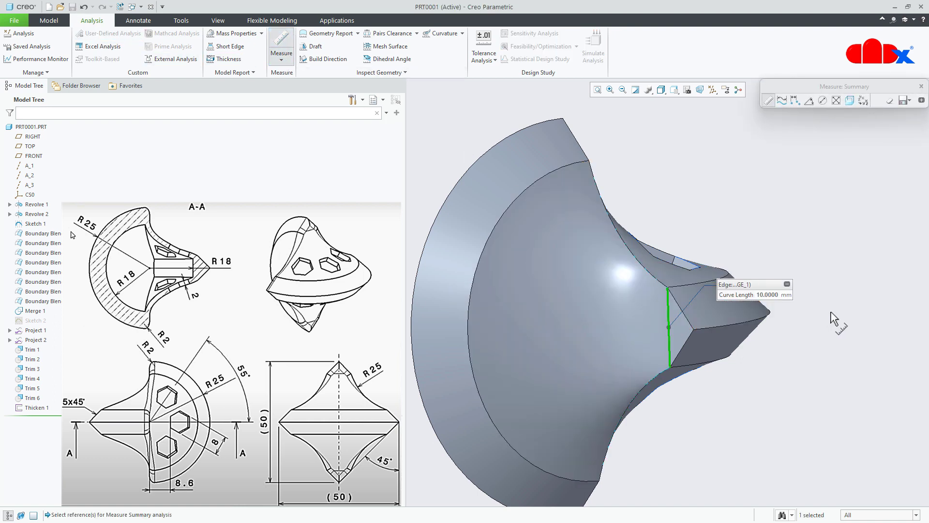
click(921, 86)
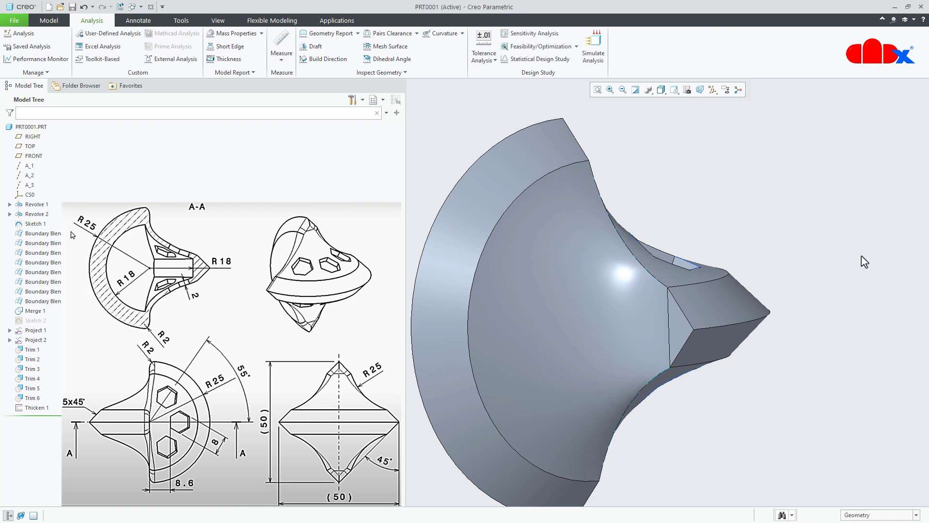
key(ctrl+d)
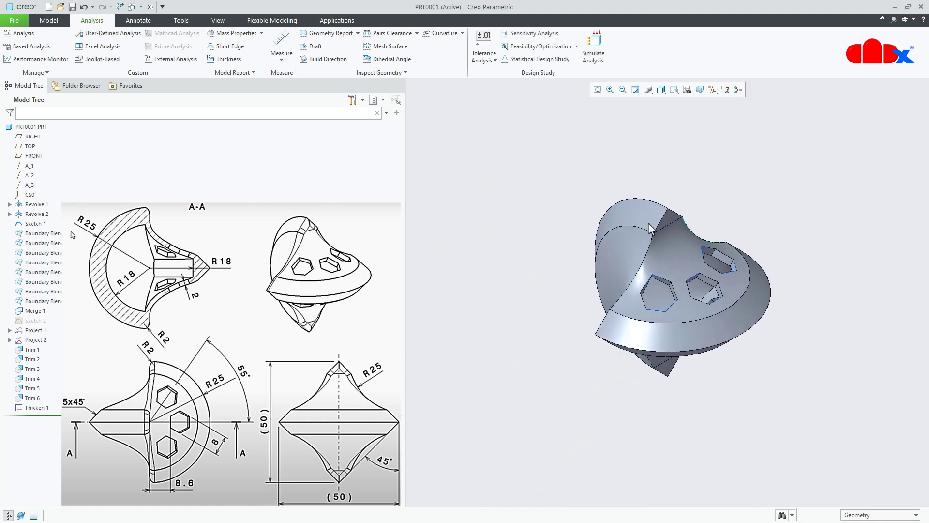
click(218, 21)
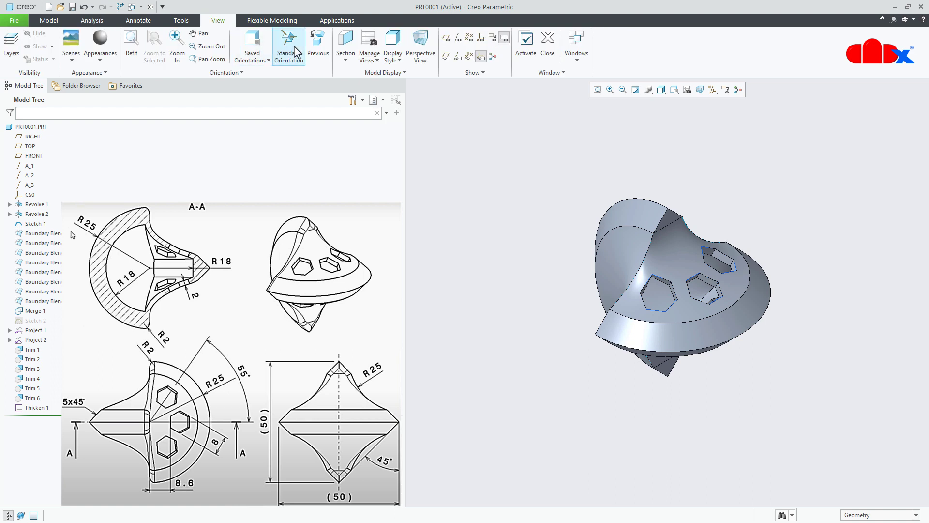
Create a planar cross-section through the FRONT plane and name it A.
click(344, 47)
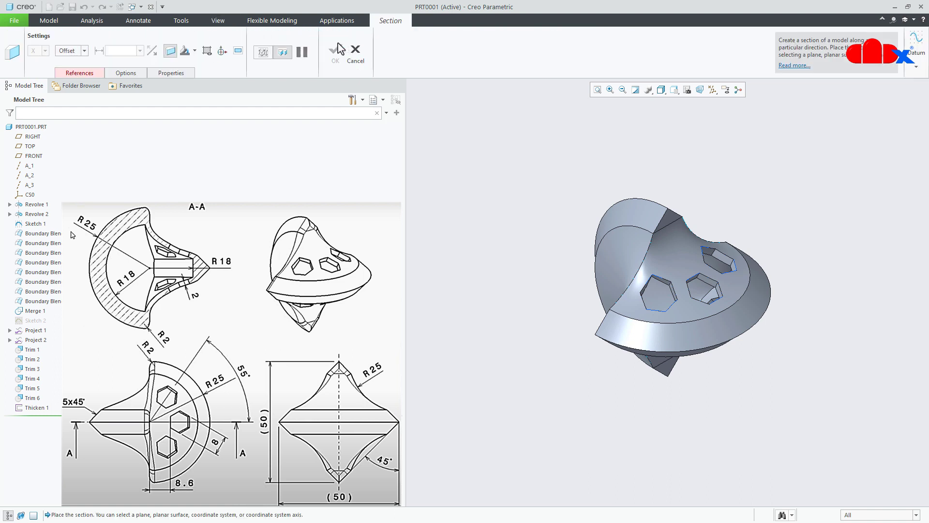
click(34, 156)
click(172, 73)
drag(208, 98, 154, 98)
text(A)
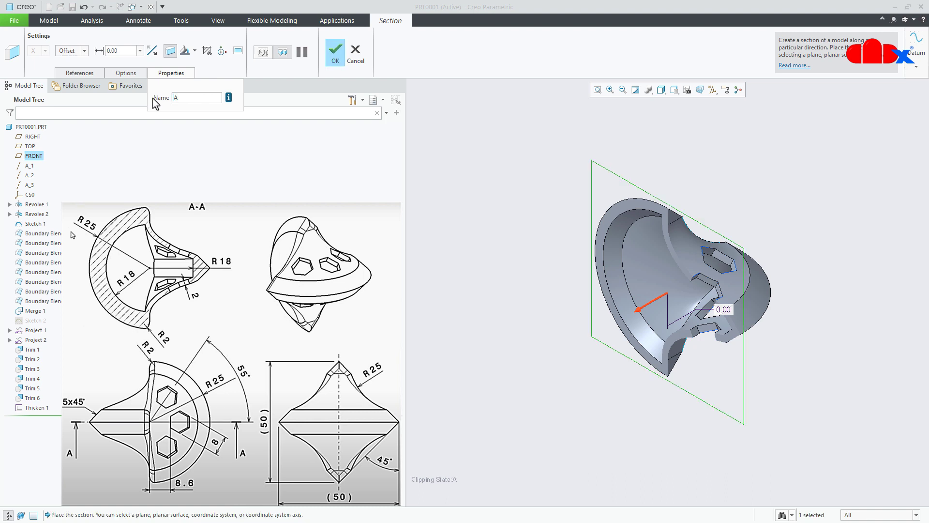
click(346, 57)
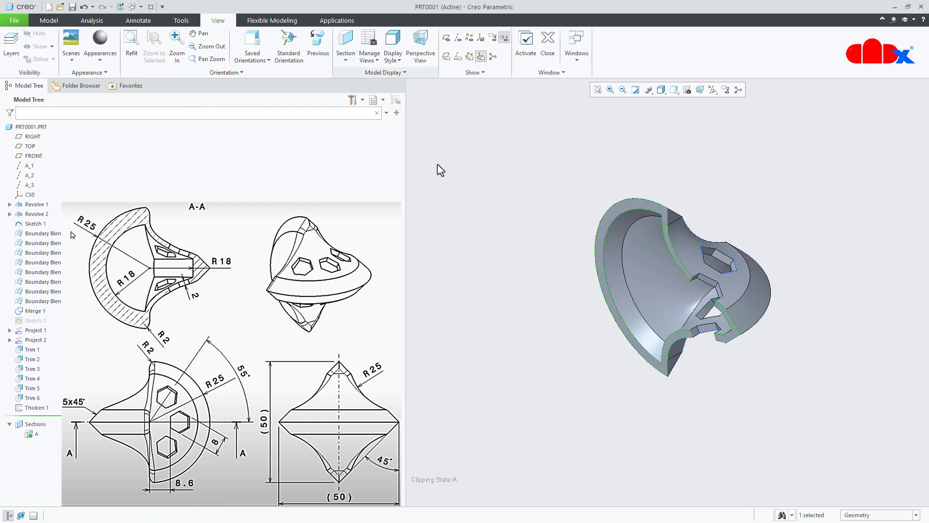
Orient the view normal to section A to show the cut shell face-on.
middle_drag(753, 390, 611, 376)
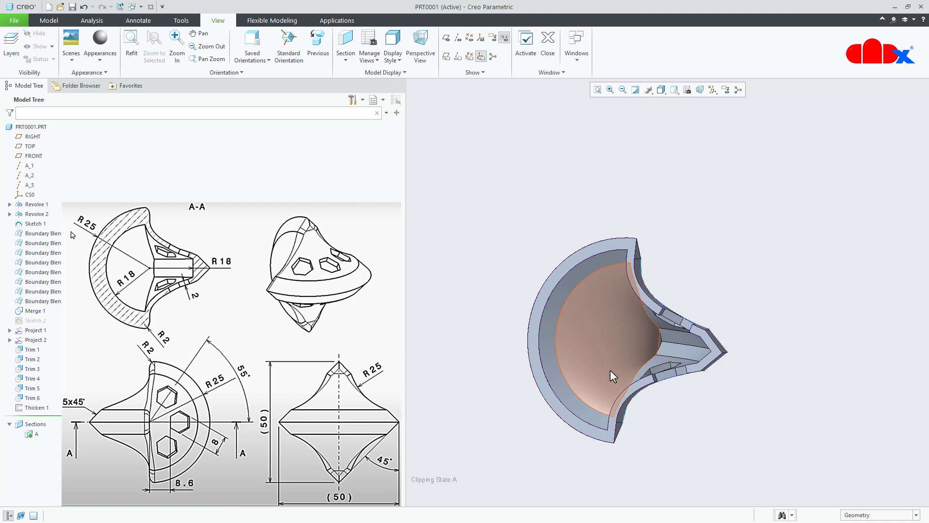
scroll(612, 375, up, 3)
click(32, 434)
click(36, 402)
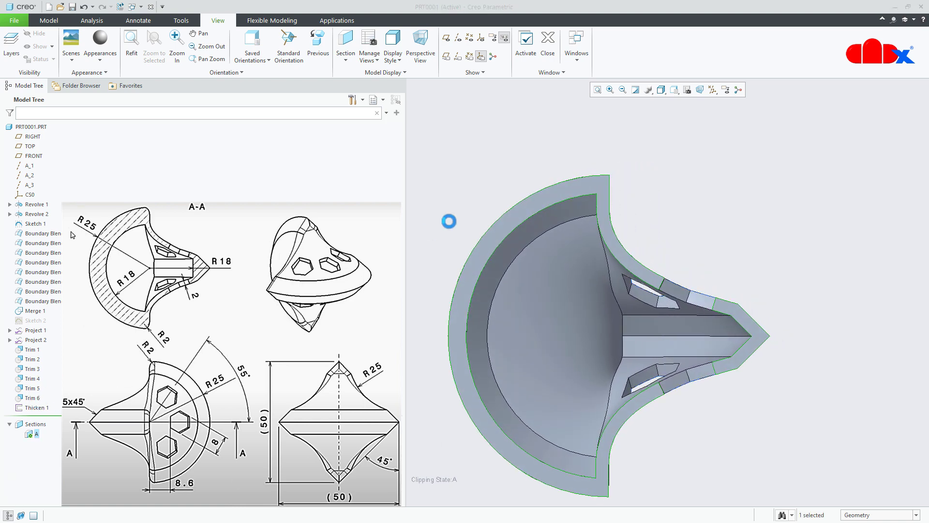
click(49, 20)
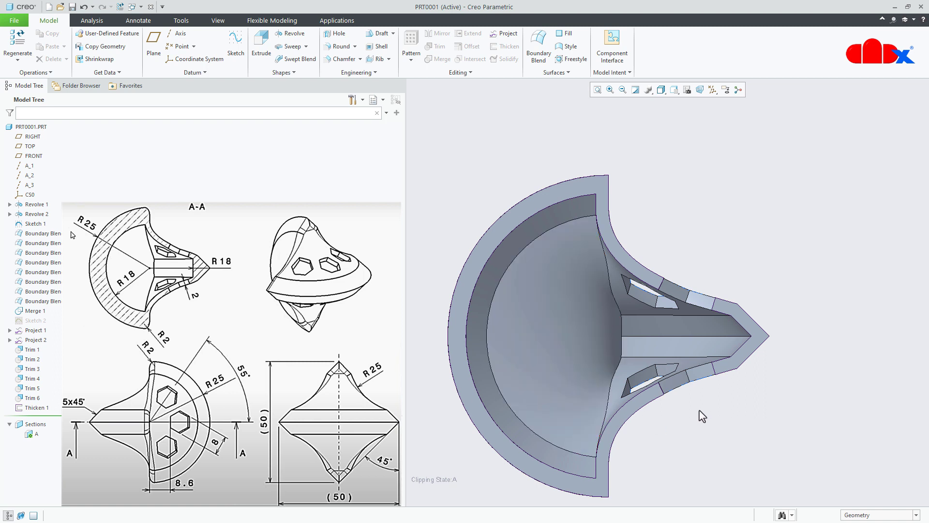
Turn off Section A clipping so the full spinning-top model shows again.
click(32, 434)
click(38, 383)
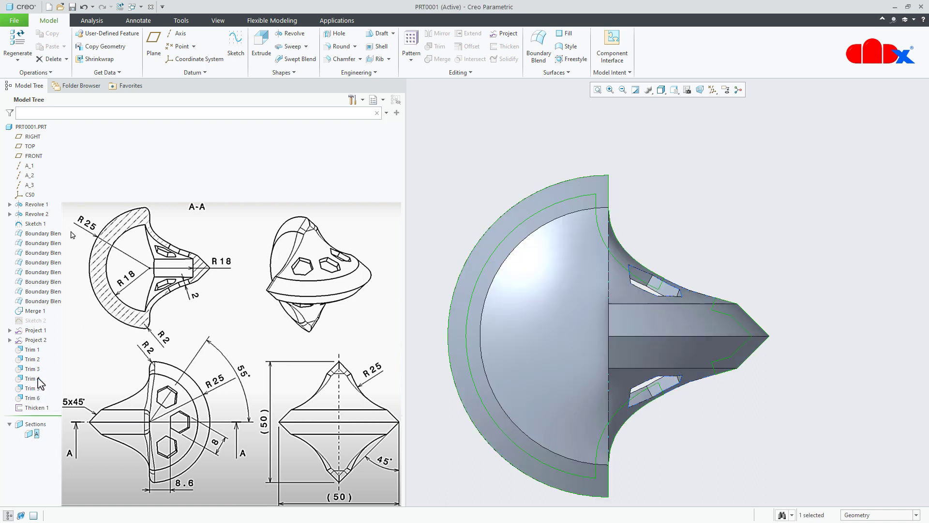
click(678, 443)
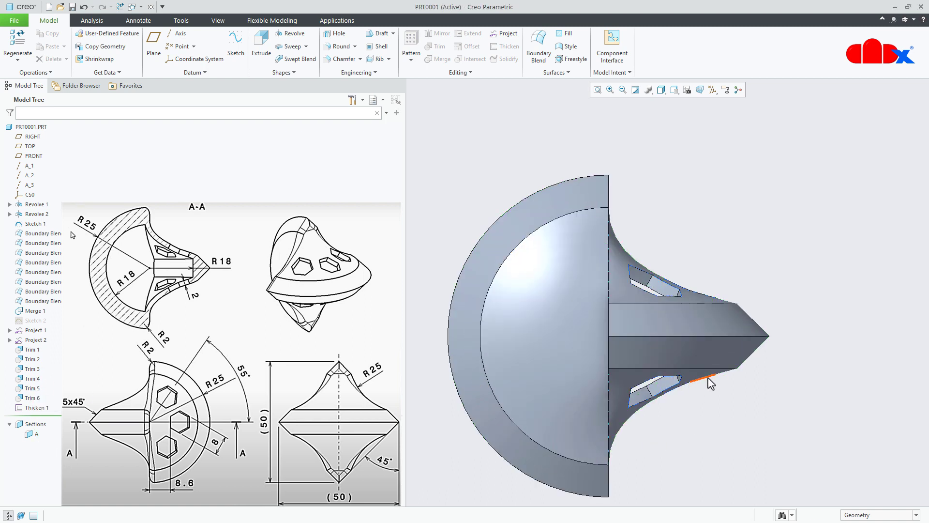
Start a revolved surface sketched face-on on the FRONT datum plane.
click(290, 33)
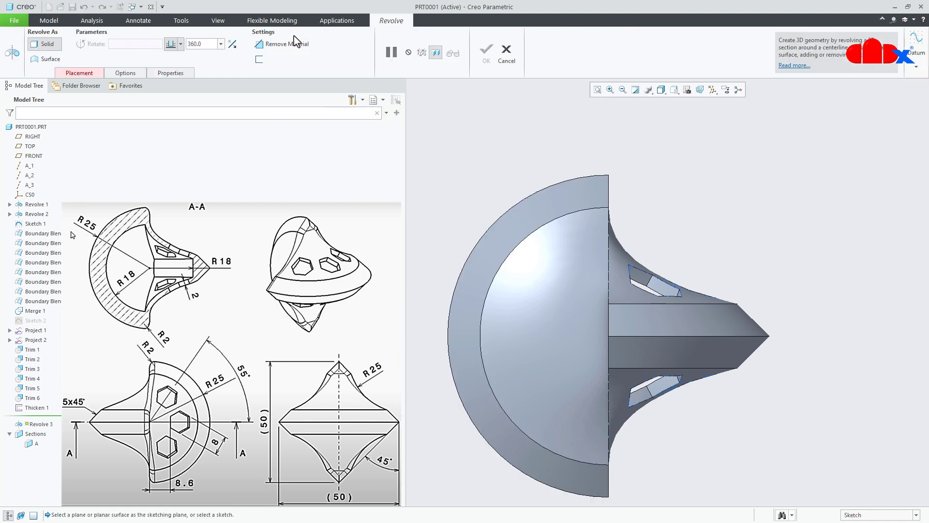
click(57, 60)
click(29, 155)
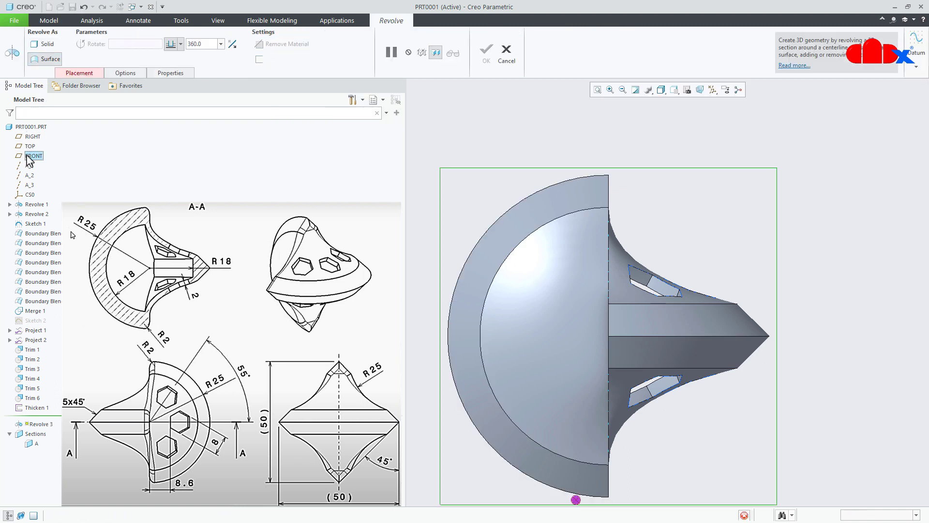
click(688, 90)
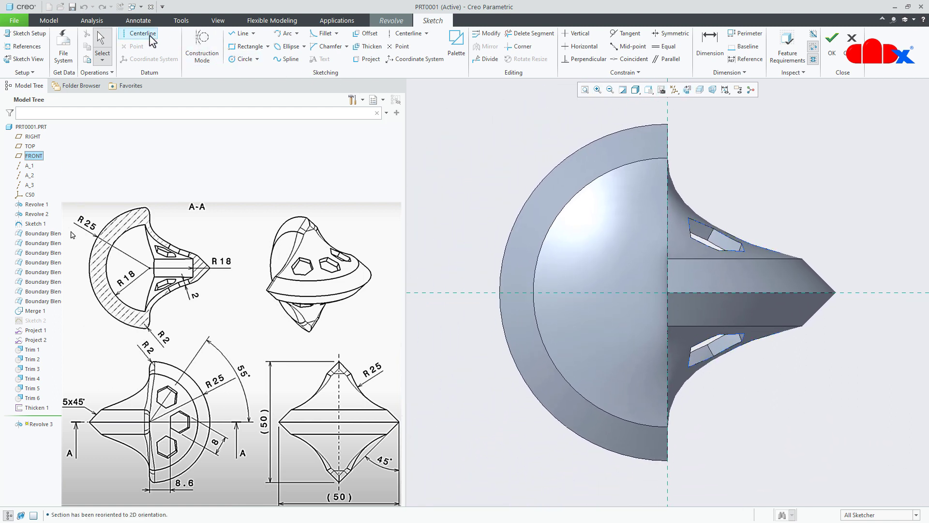
Draw a vertical and a horizontal centerline along the model axis.
click(136, 33)
scroll(635, 181, up, 3)
click(662, 123)
click(662, 145)
middle_click(765, 202)
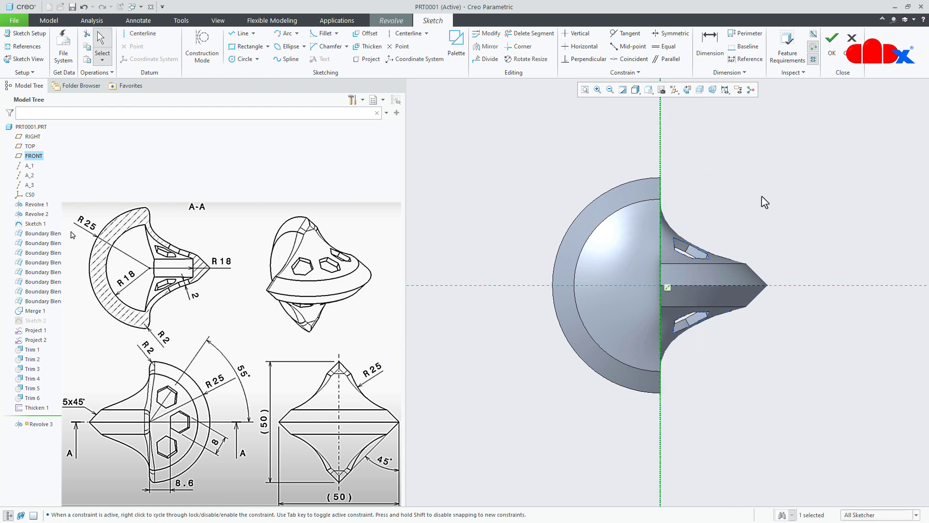
right_click(797, 231)
click(871, 250)
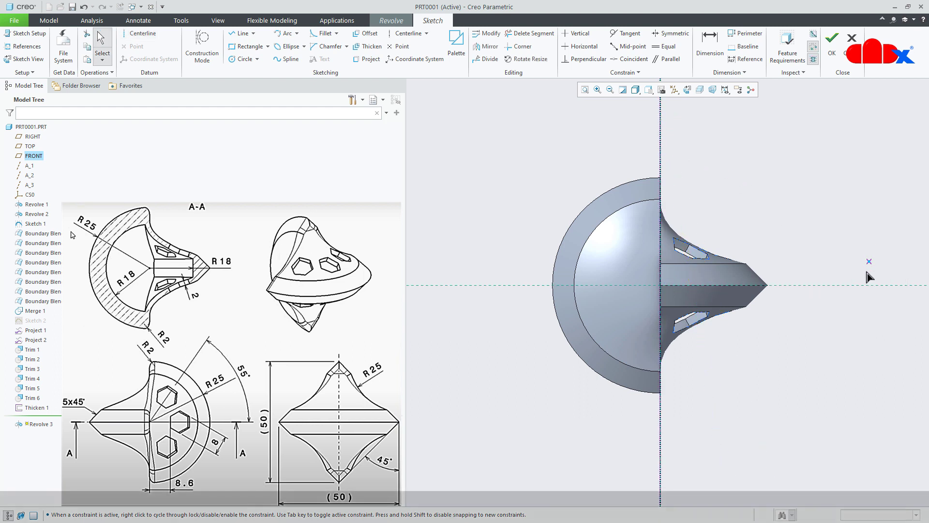
click(851, 286)
click(829, 288)
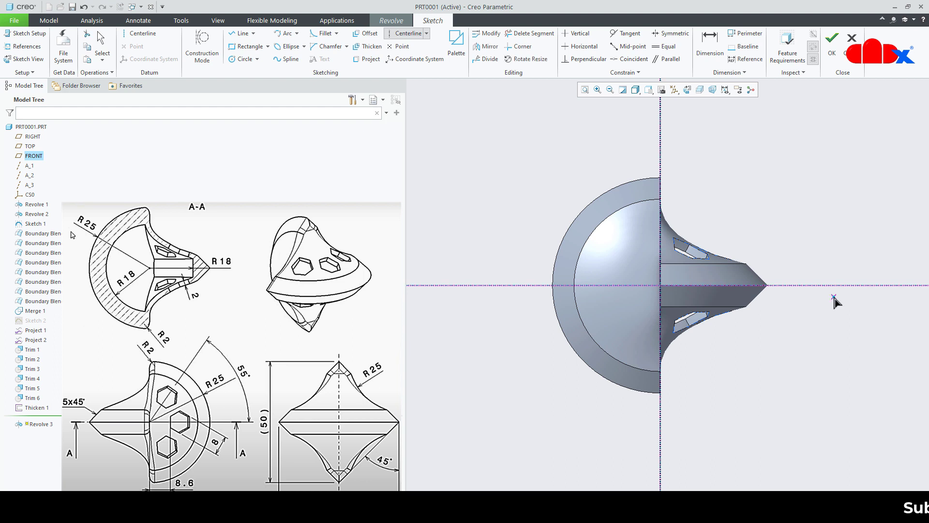
middle_click(834, 301)
Draw a vertical line crossing the horizontal axis and set its length to 15.
right_click(822, 260)
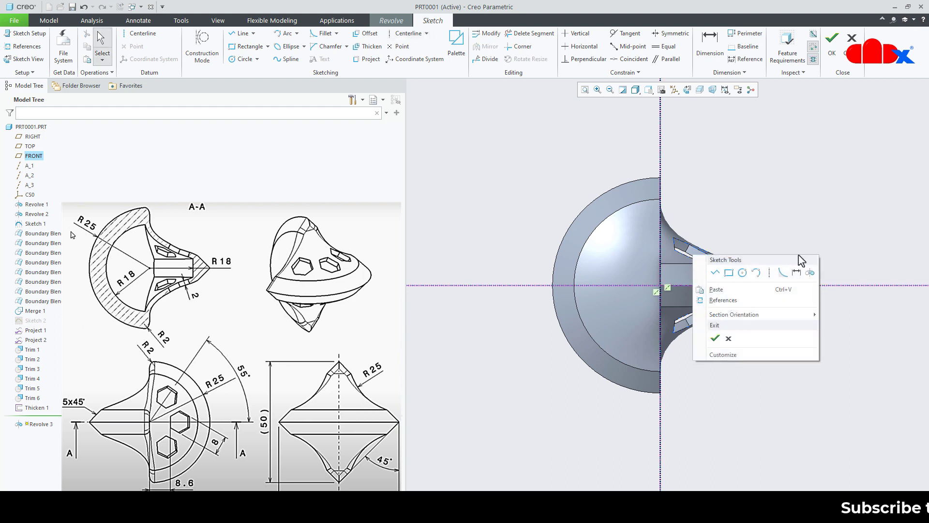
click(715, 272)
click(818, 259)
click(818, 311)
middle_click(841, 334)
middle_click(830, 309)
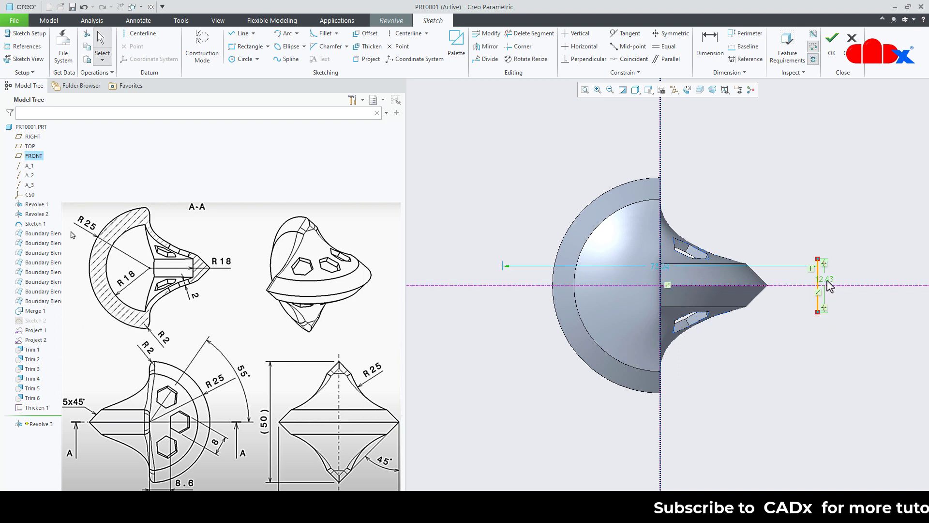
double_click(828, 286)
text(15)
key(Return)
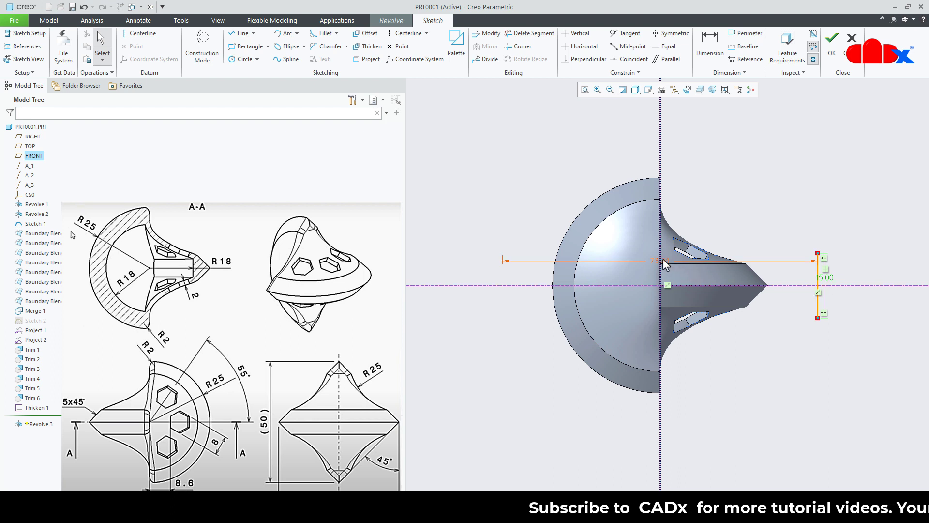
Dimension the line 18 from the vertical centerline.
click(710, 43)
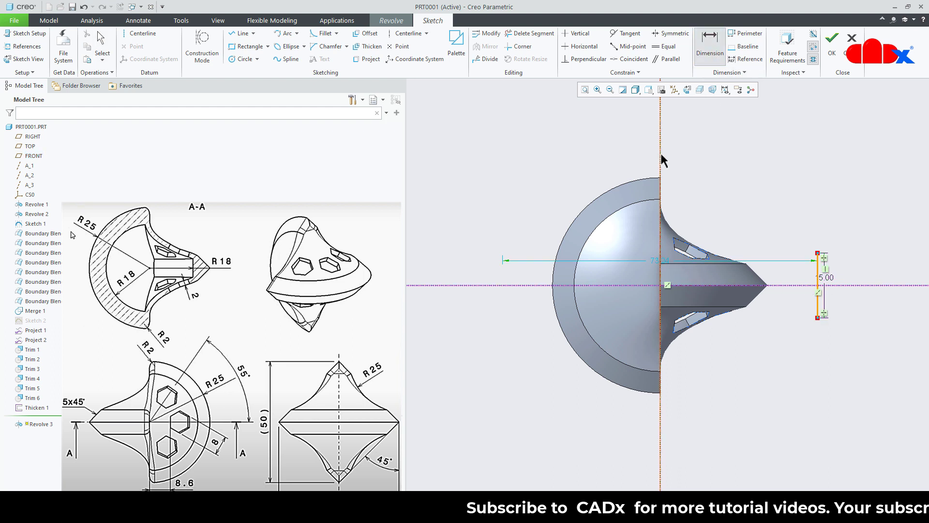
middle_click(757, 233)
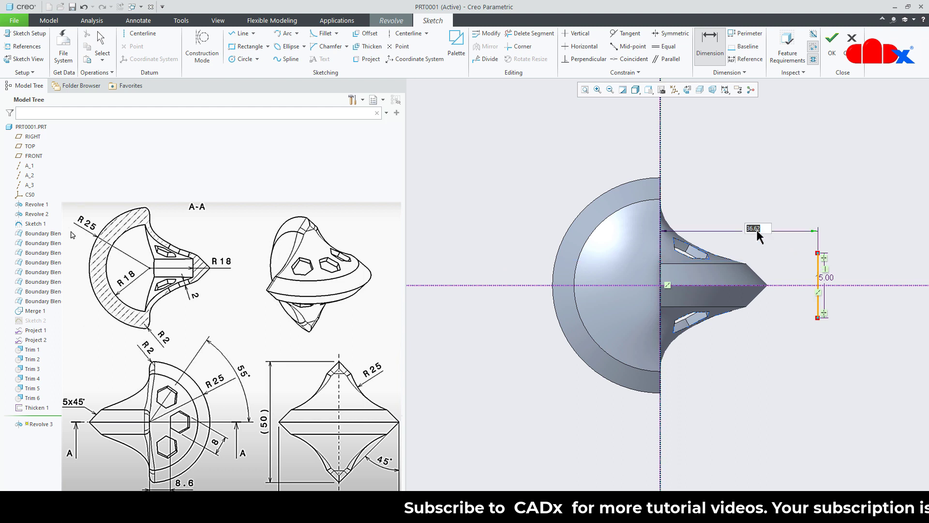
text(18)
key(Return)
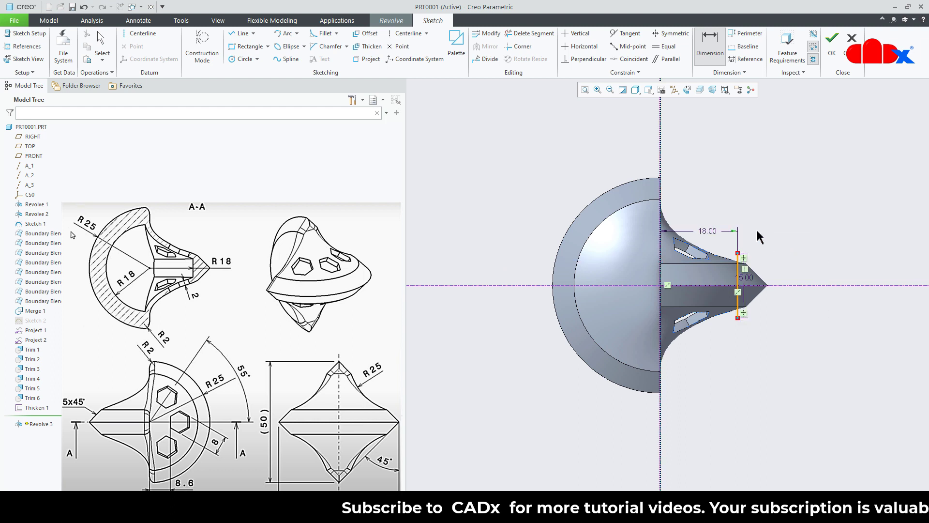
Revolve the sketch 180° symmetric to create the Revolve 3 surface.
click(832, 45)
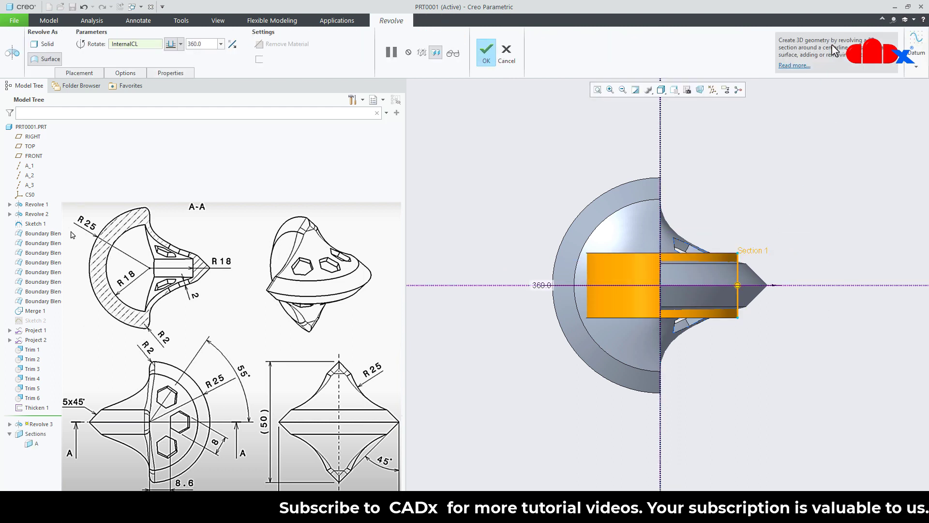
middle_drag(812, 211, 809, 244)
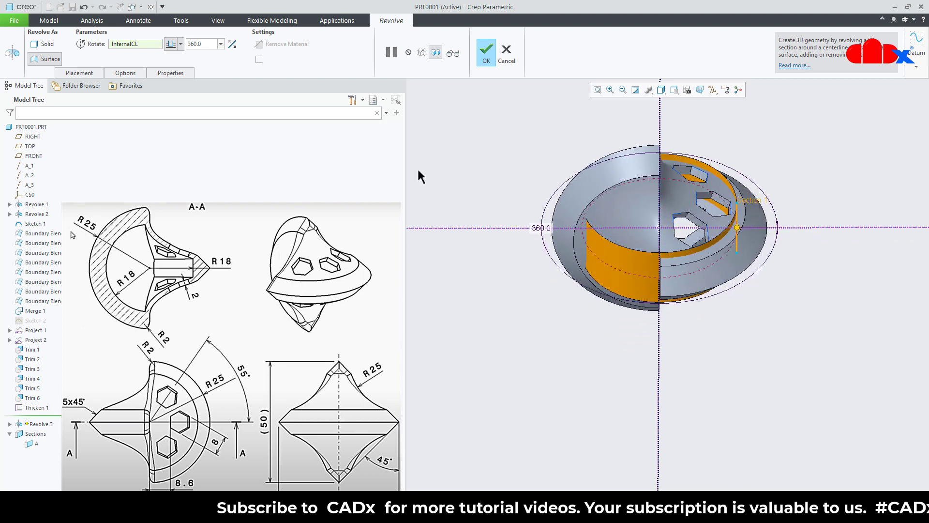
click(220, 45)
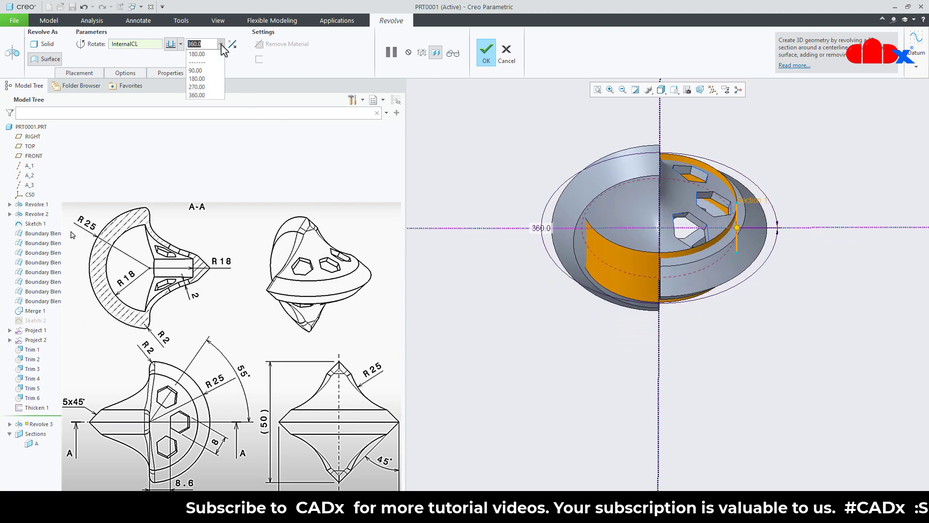
click(206, 80)
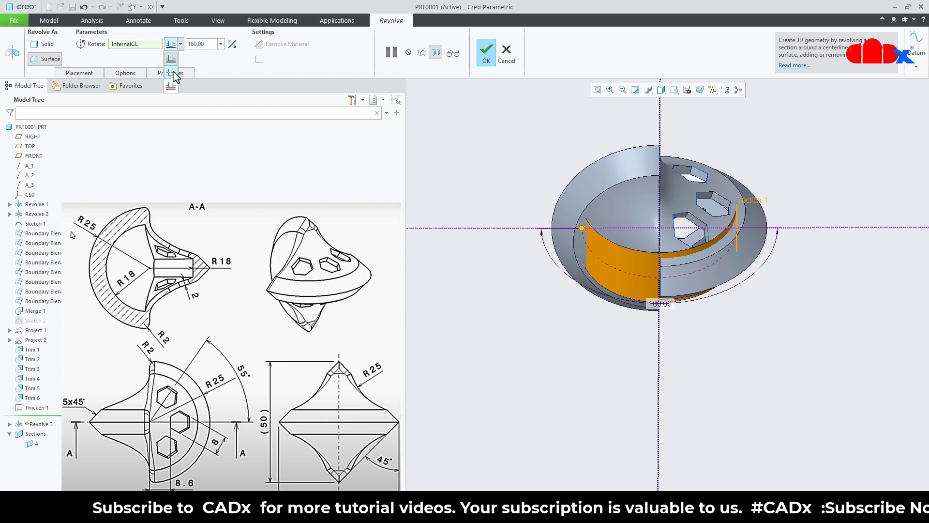
click(172, 73)
click(486, 51)
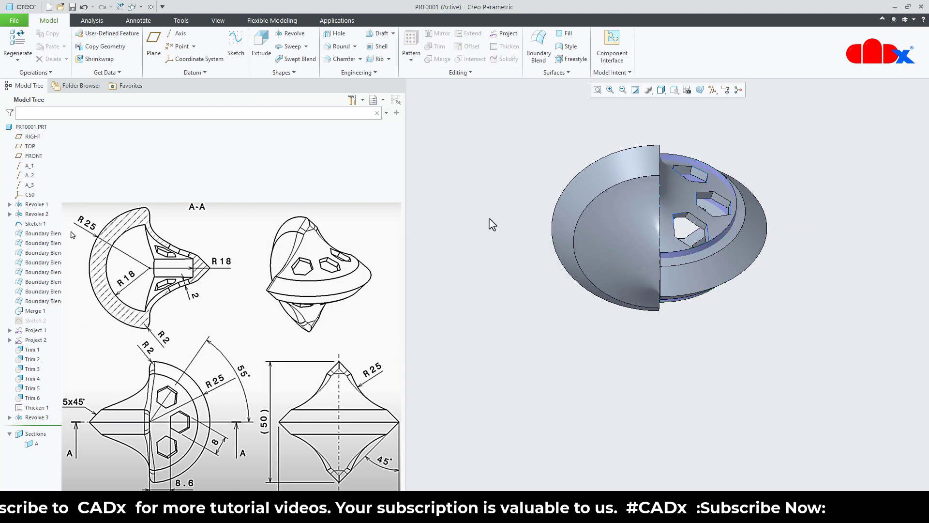
Start another revolve sketched face-on on the TOP datum plane.
click(291, 34)
key(ctrl+d)
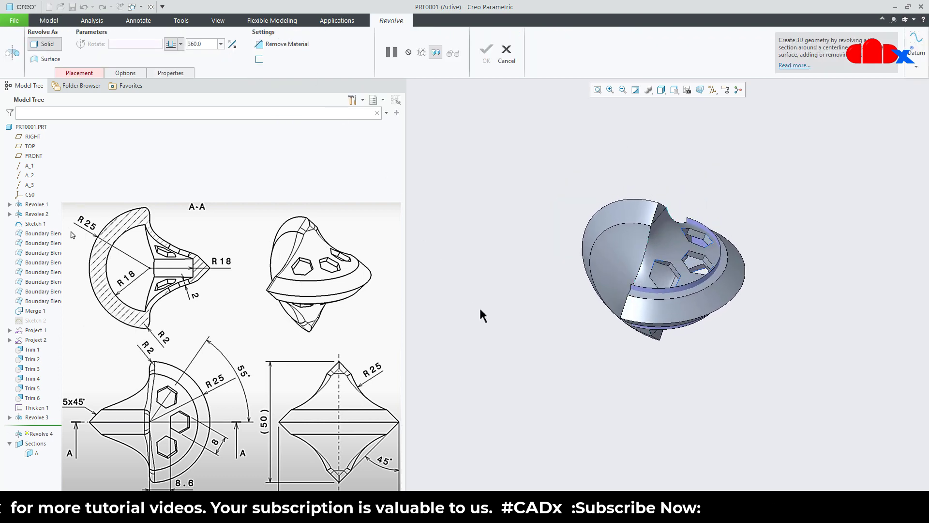
click(30, 147)
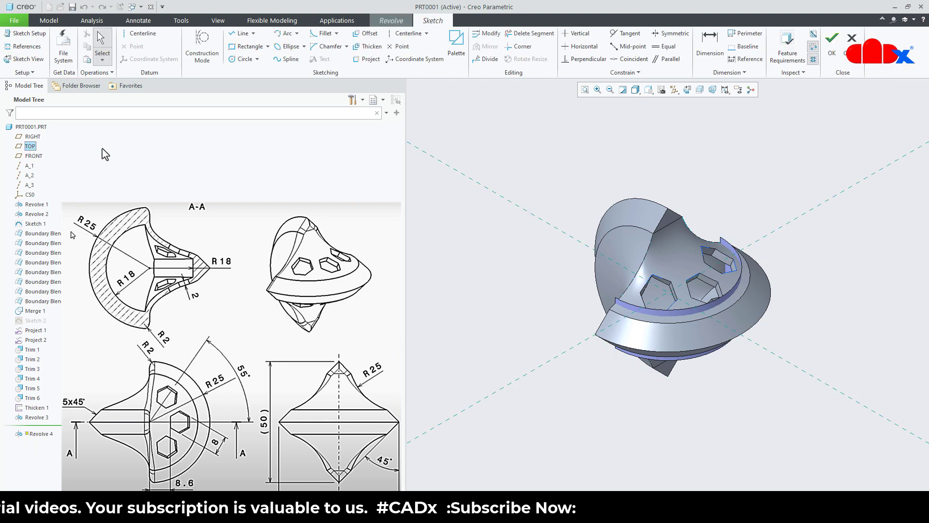
click(688, 90)
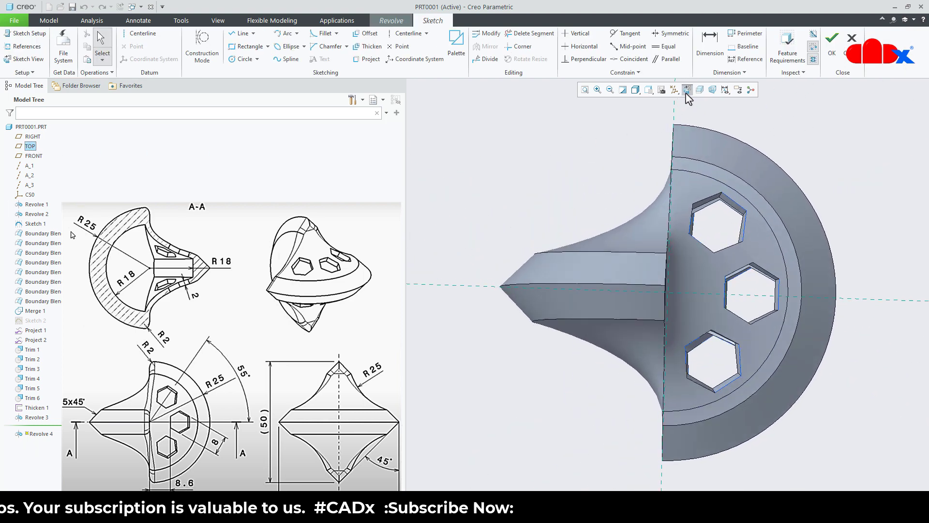
Draw vertical and horizontal centerlines through the origin.
click(142, 39)
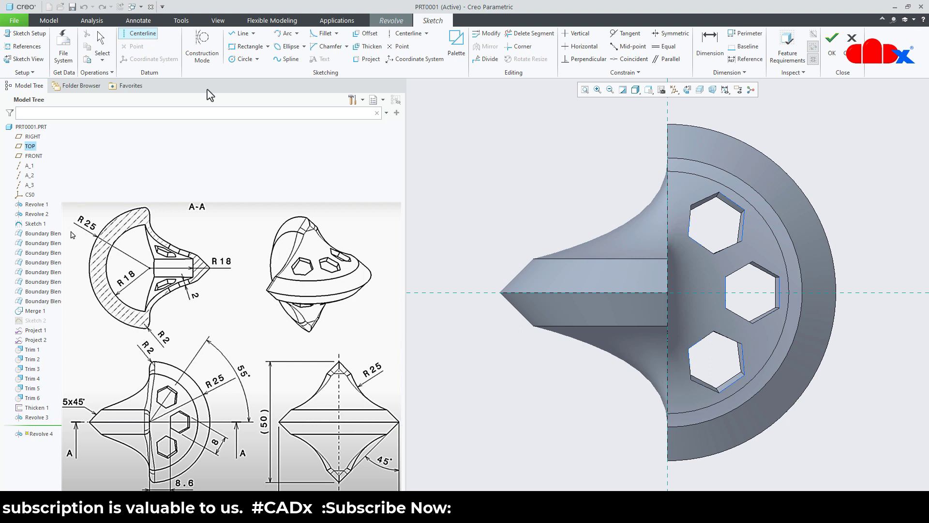
scroll(587, 325, down, 2)
click(642, 141)
click(643, 158)
middle_click(684, 164)
right_click(685, 173)
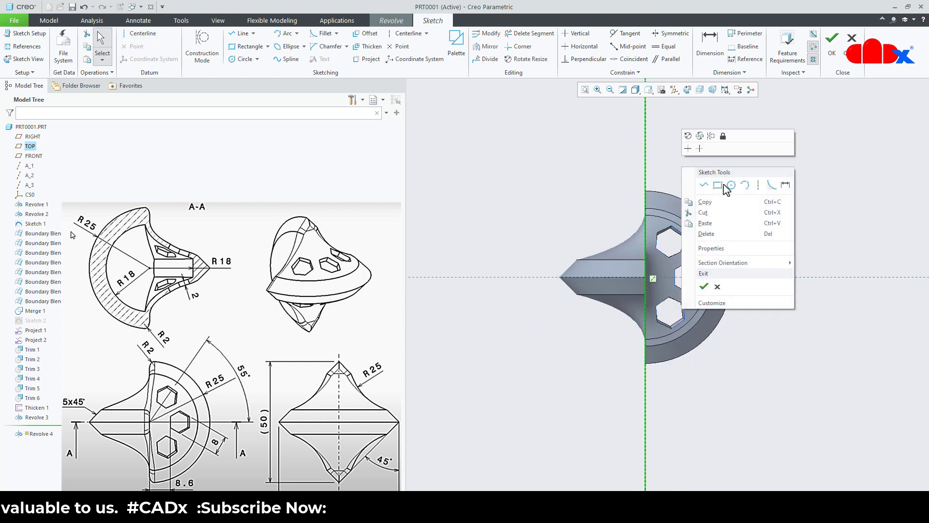
click(761, 183)
click(460, 289)
click(506, 284)
middle_click(526, 324)
Draw a vertical line across the horizontal axis with length 15.
right_click(525, 323)
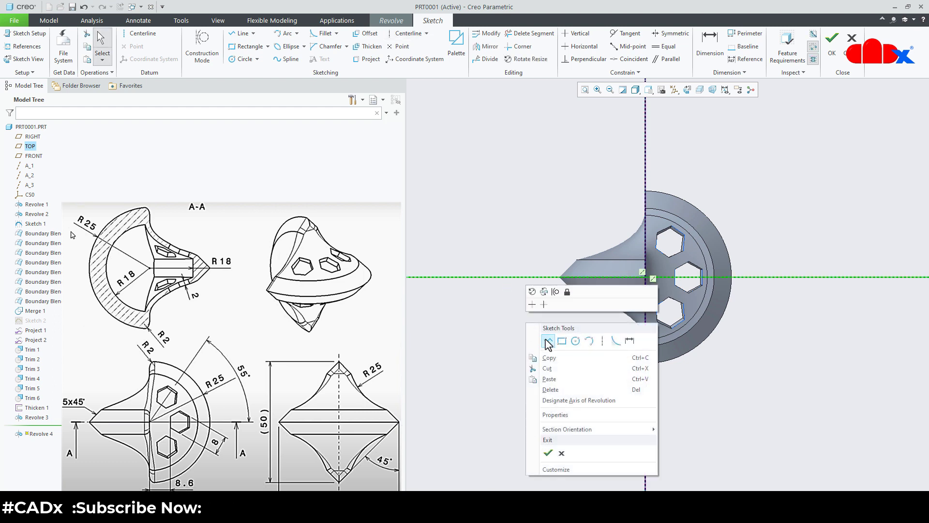
click(548, 340)
click(515, 243)
click(516, 311)
middle_click(537, 342)
middle_click(530, 300)
text(15)
key(Return)
Dimension the line 18 from the vertical centerline.
right_click(551, 326)
click(653, 338)
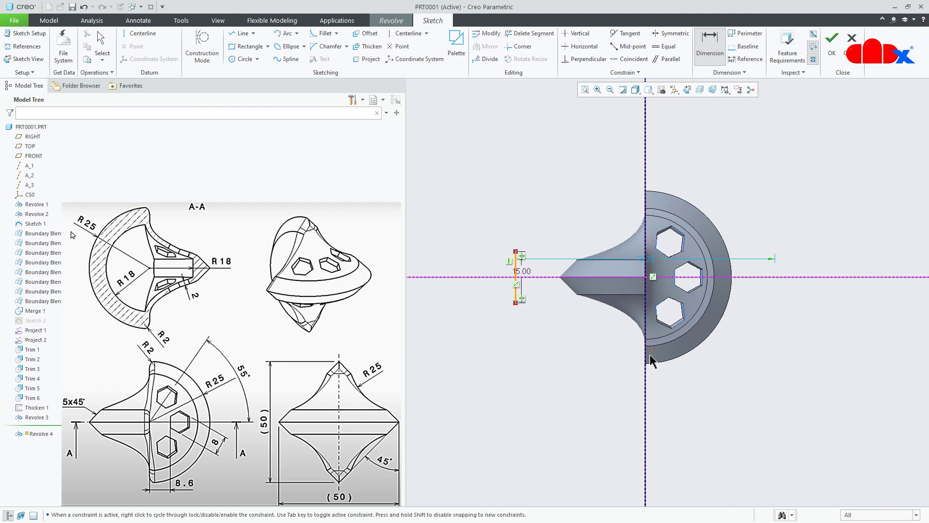
middle_click(567, 350)
text(18)
key(Return)
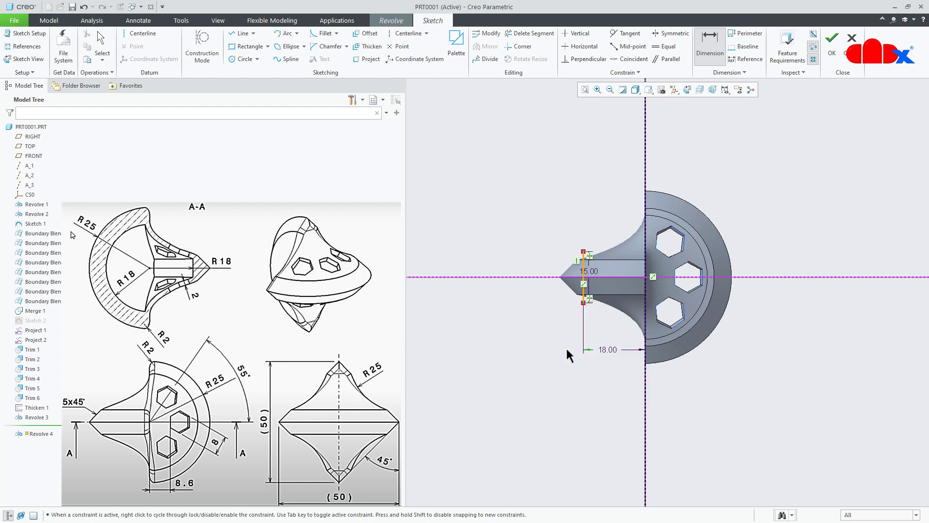
Revolve it 180° symmetric as a surface to create Revolve 4.
click(832, 48)
click(220, 44)
click(208, 63)
click(183, 44)
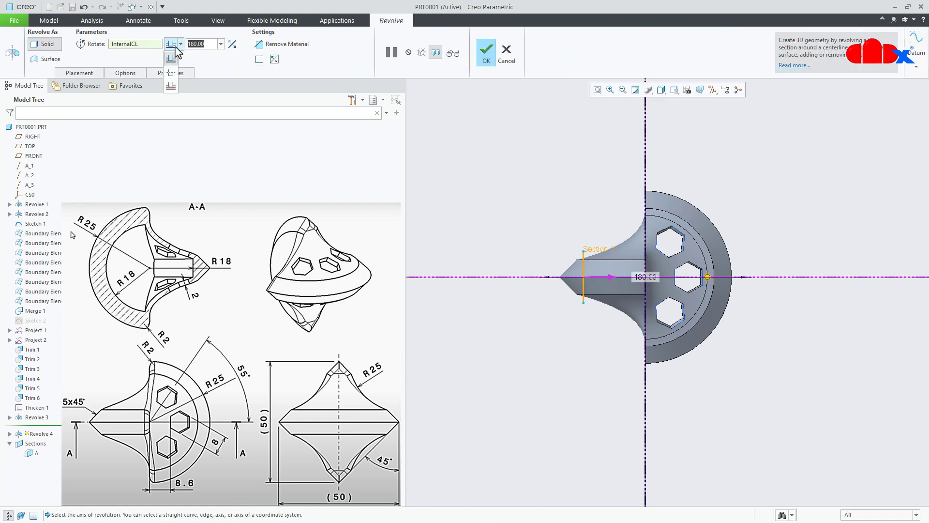
click(170, 74)
click(47, 59)
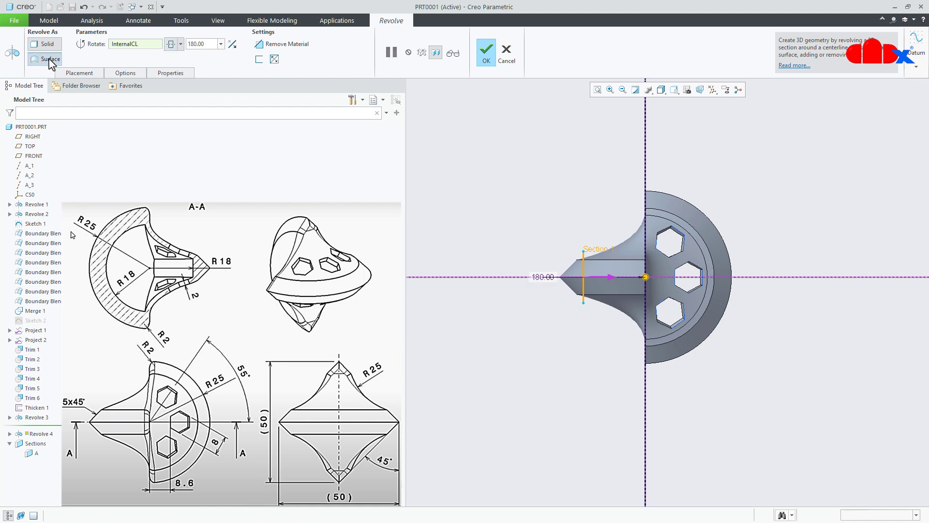
click(486, 53)
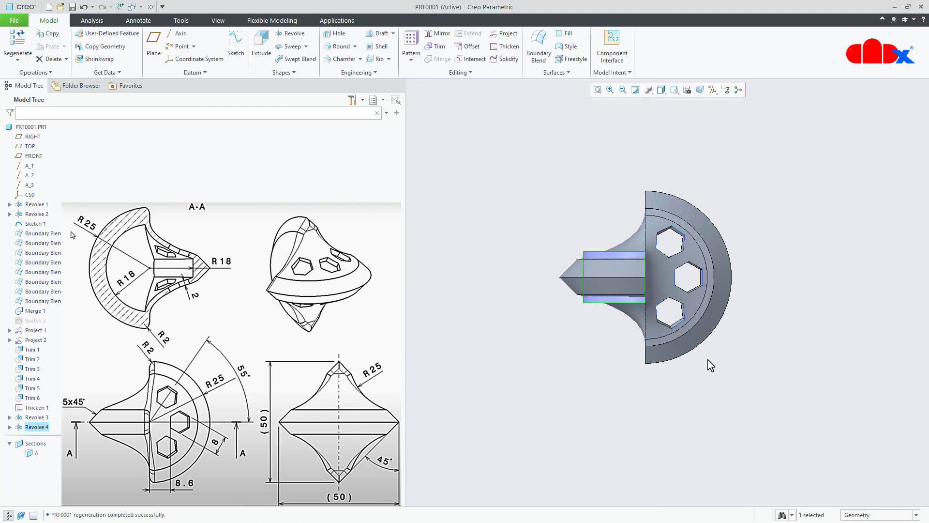
Roll the model back to before Revolve 4.
key(ctrl+d)
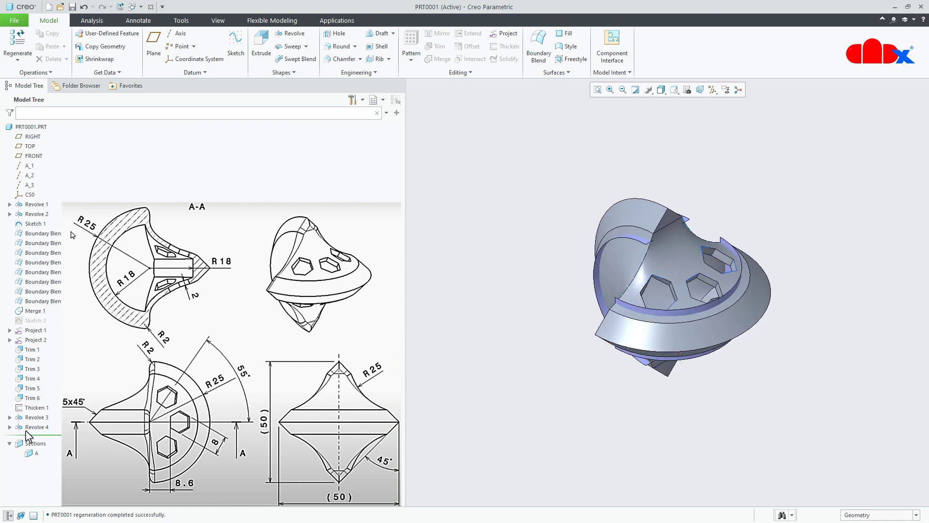
drag(35, 437, 38, 425)
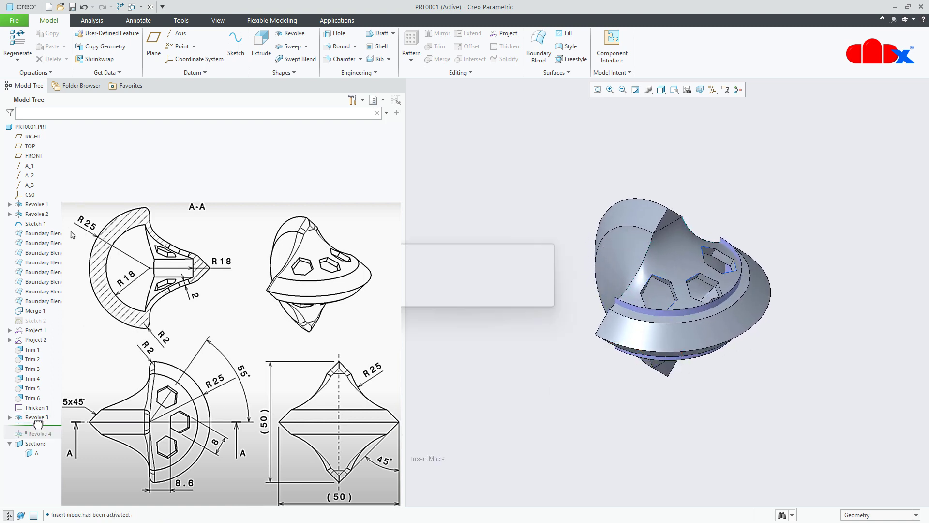
scroll(688, 320, up, 3)
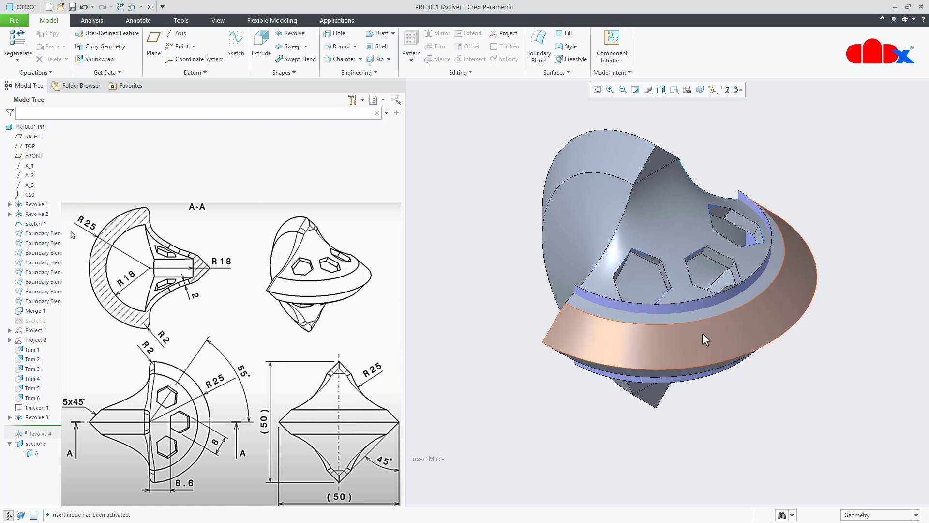
Copy the inner and lower boundary blend surfaces into Copy 1.
click(692, 315)
key(ctrl+c)
key(ctrl+v)
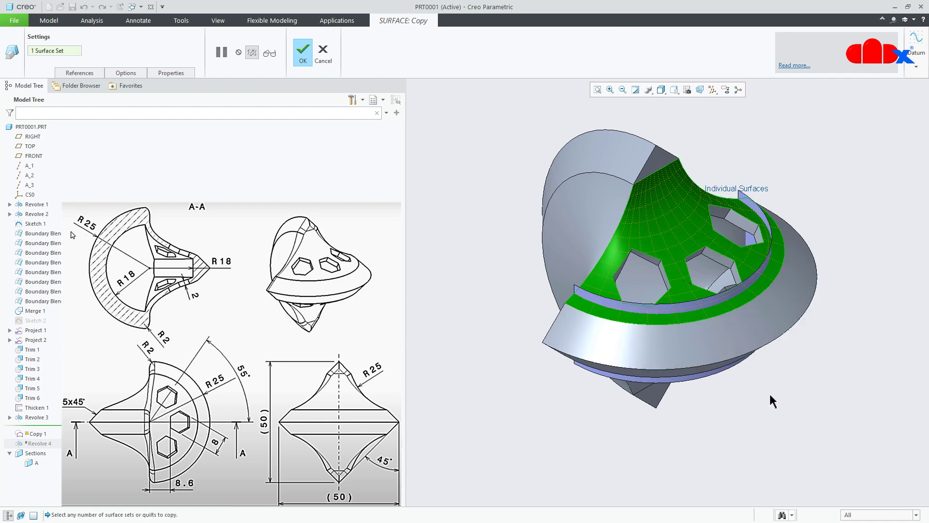
middle_drag(736, 333, 669, 405)
ctrl+click(656, 447)
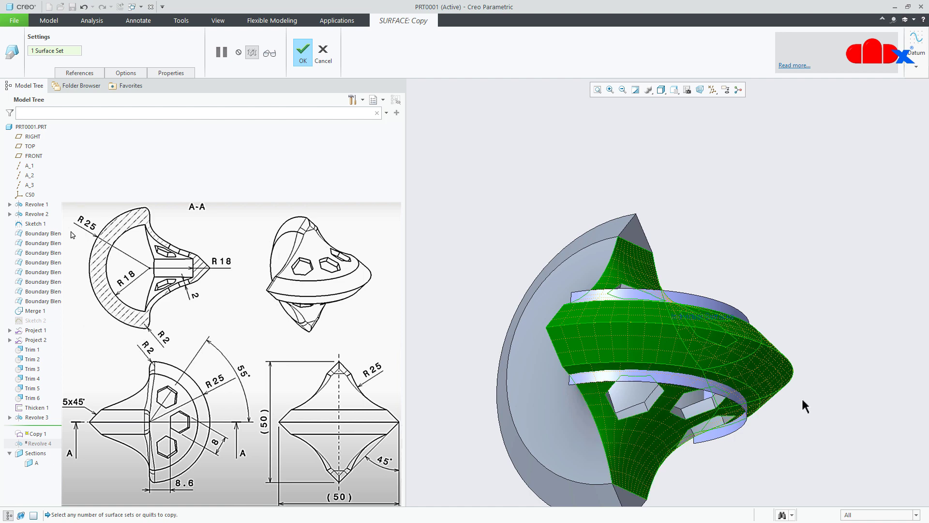
middle_click(842, 377)
middle_drag(842, 376, 826, 412)
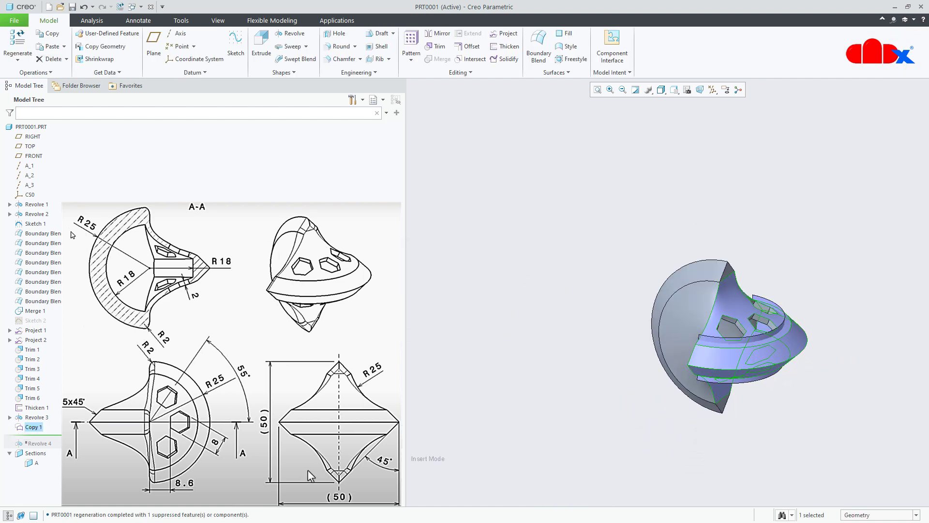
Merge Revolve 3 with Copy 1 as Merge 2 and solidify it as Solidify 1.
ctrl+click(36, 417)
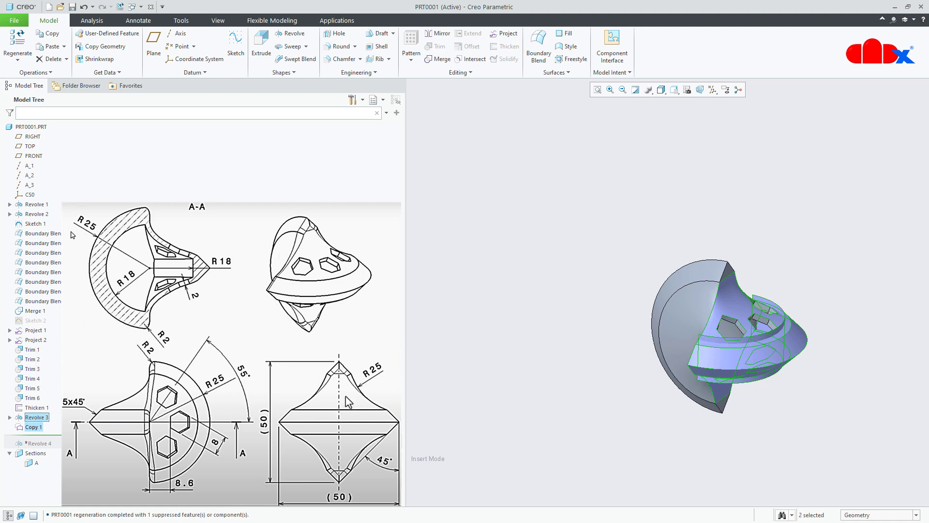
click(439, 60)
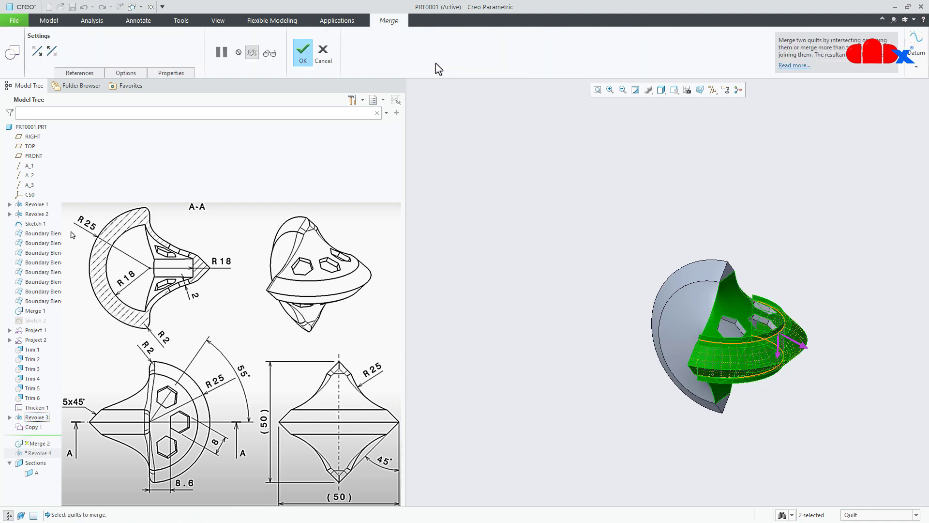
scroll(797, 358, down, 3)
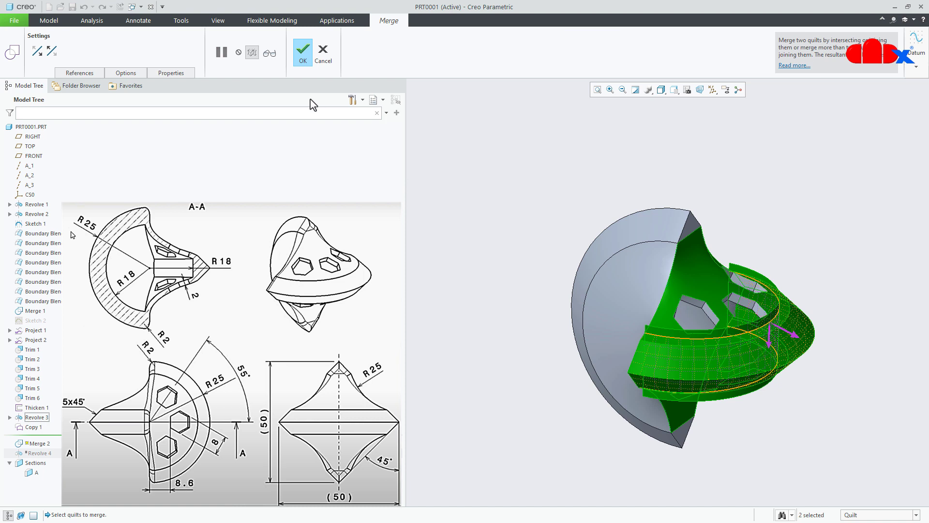
click(270, 53)
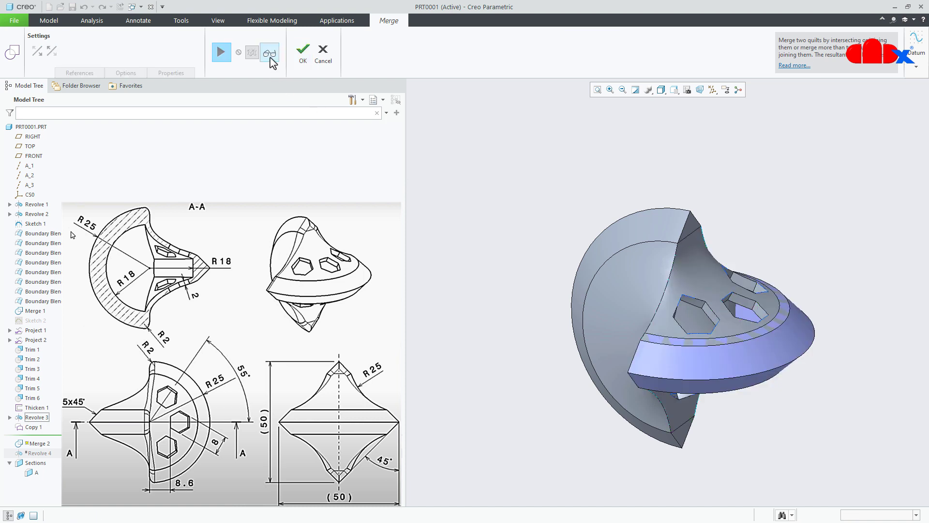
click(304, 53)
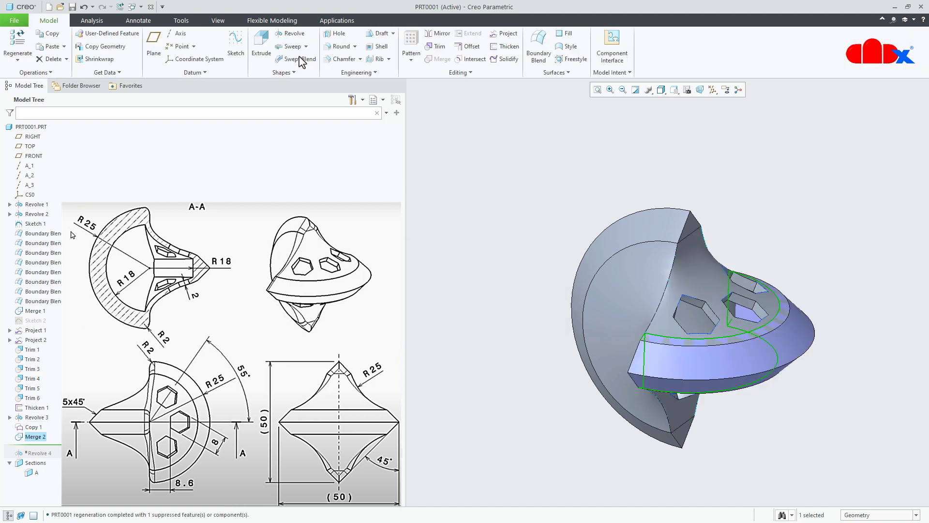
click(506, 59)
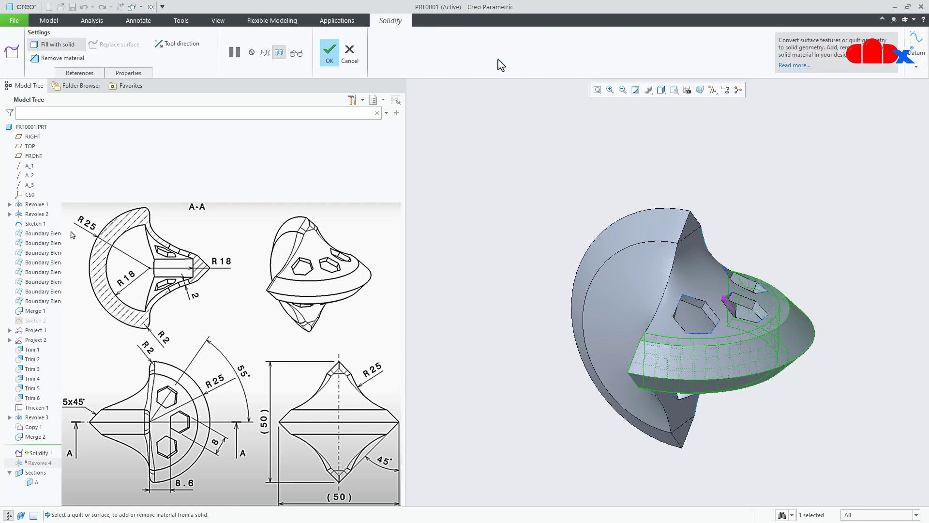
click(329, 52)
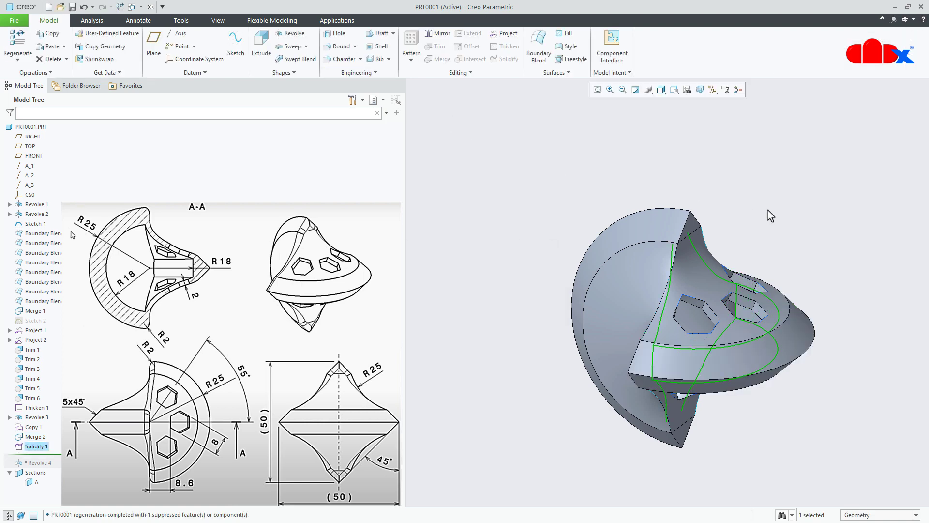
Clip the part at section A and orbit to inspect the cut.
click(795, 218)
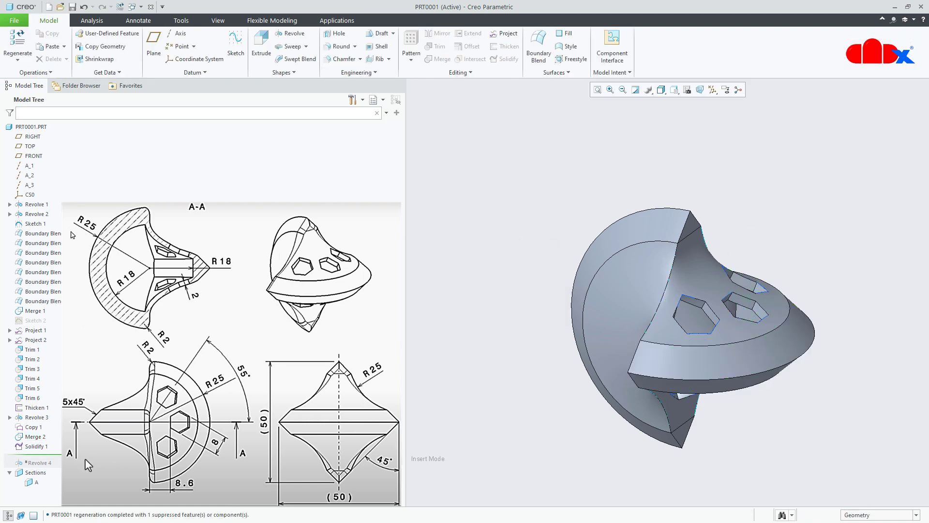
click(30, 484)
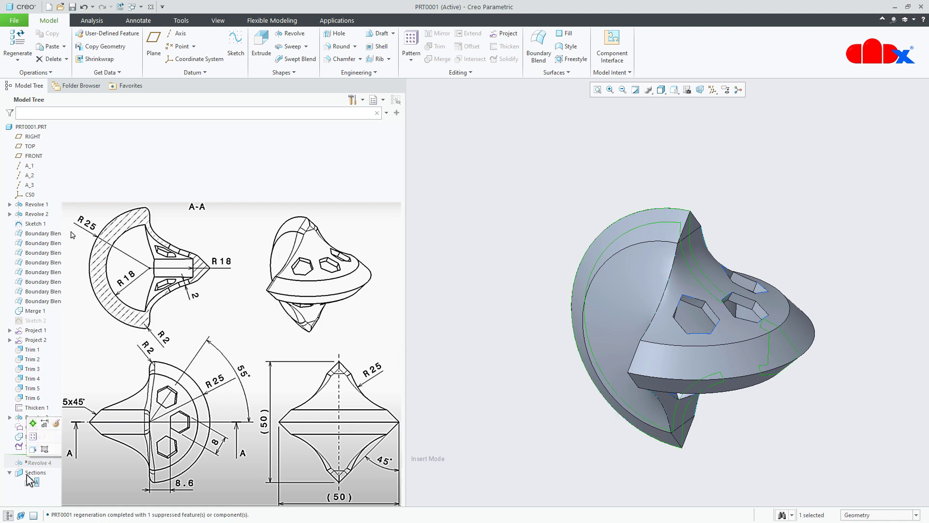
click(34, 447)
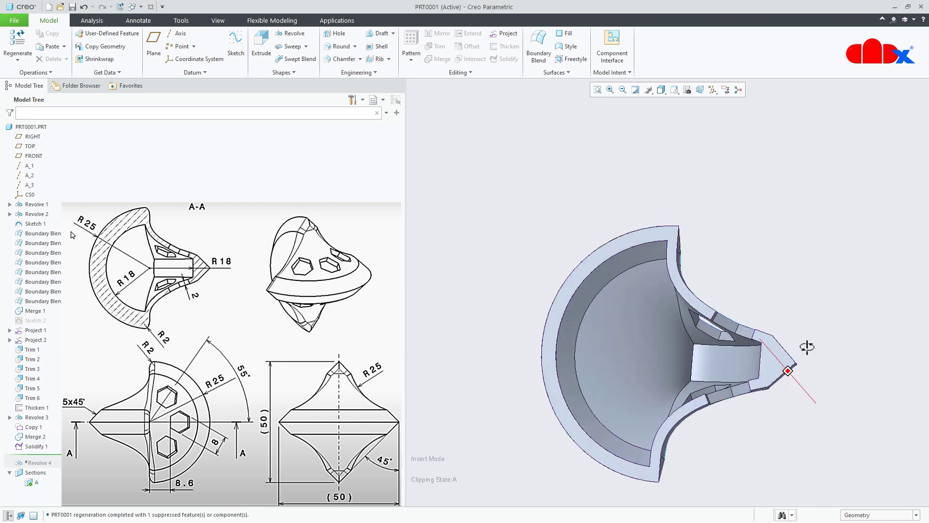
scroll(806, 347, down, 4)
middle_drag(784, 379, 740, 400)
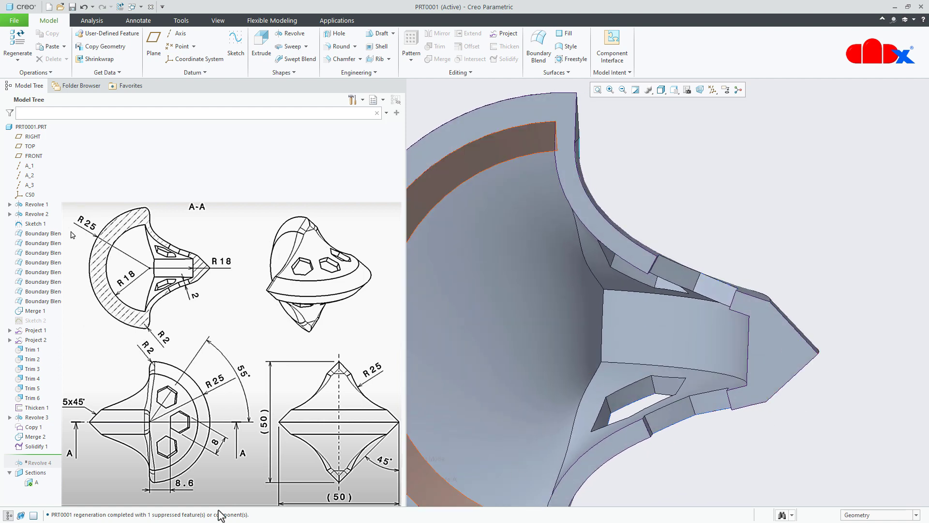
Turn off section A clipping and roll forward to include Revolve 4.
click(34, 484)
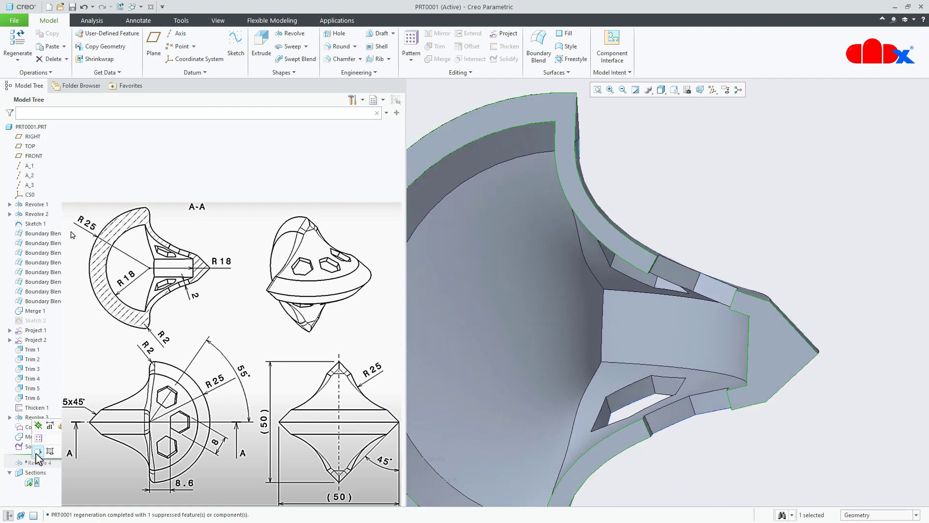
click(40, 432)
scroll(824, 423, up, 3)
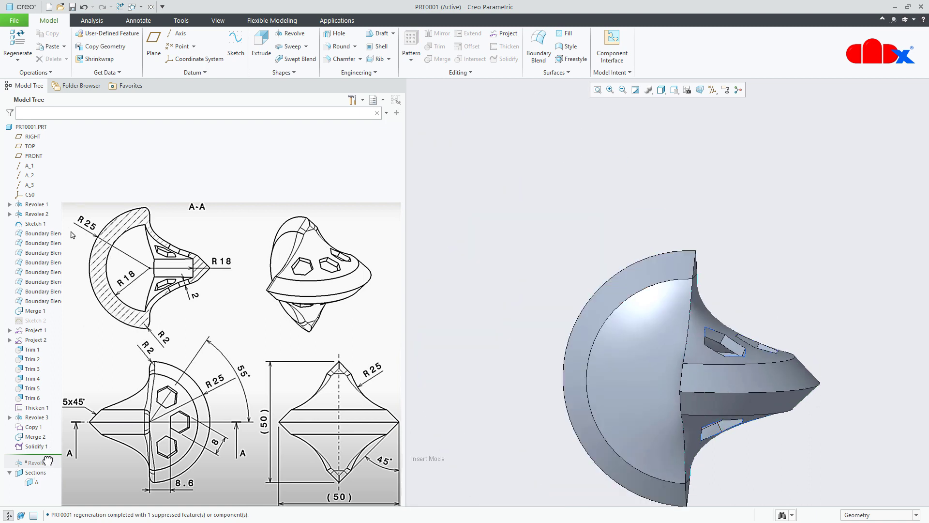
drag(47, 465, 48, 468)
Copy and paste a boundary blend surface to begin Copy 2.
key(ctrl+d)
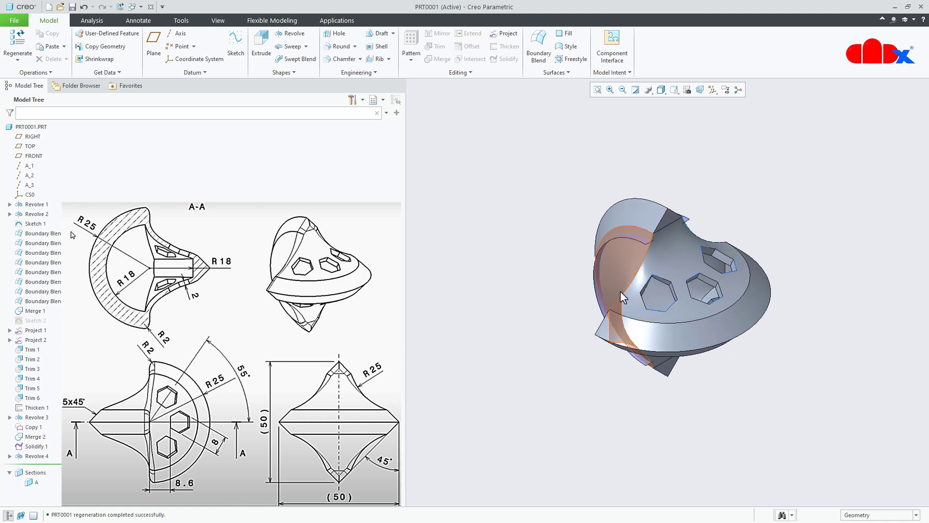
click(627, 264)
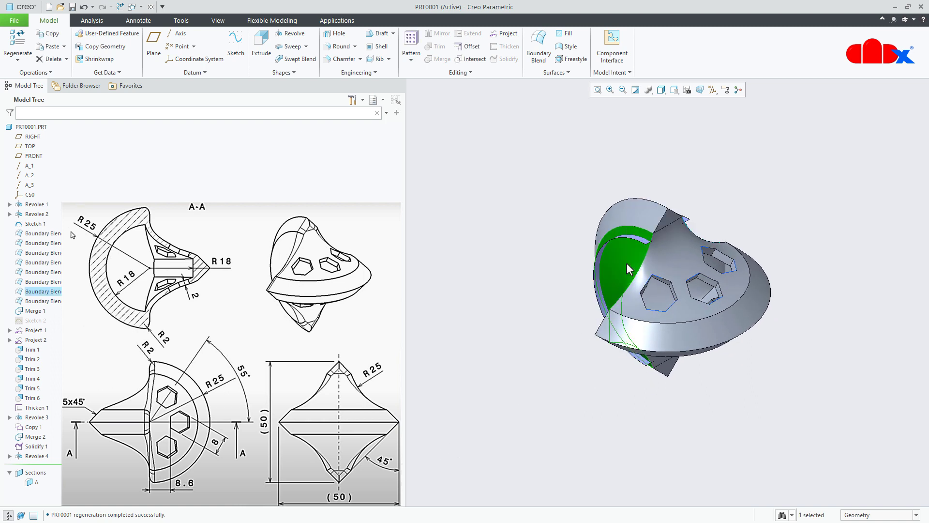
key(ctrl+c)
key(ctrl+v)
scroll(626, 262, up, 2)
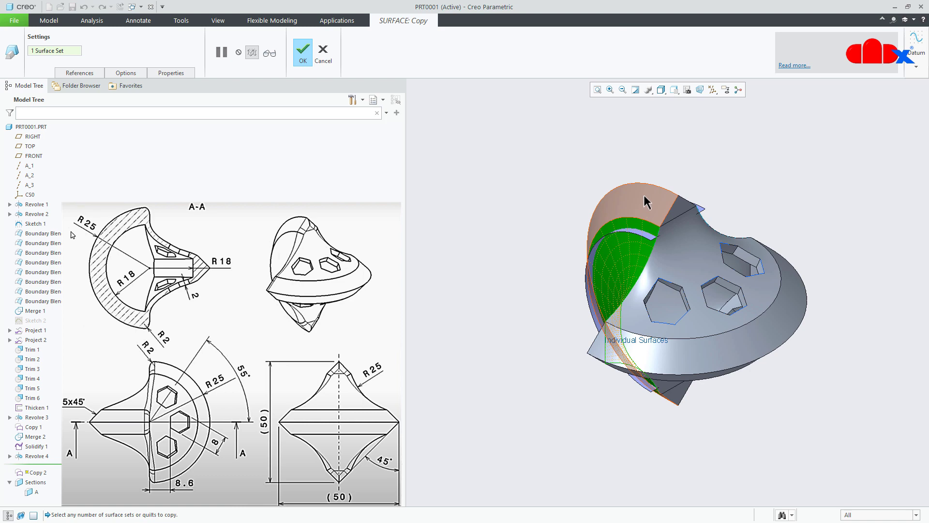
Add two more surfaces and complete Copy 2.
middle_drag(644, 194, 668, 234)
ctrl+click(668, 234)
ctrl+click(701, 187)
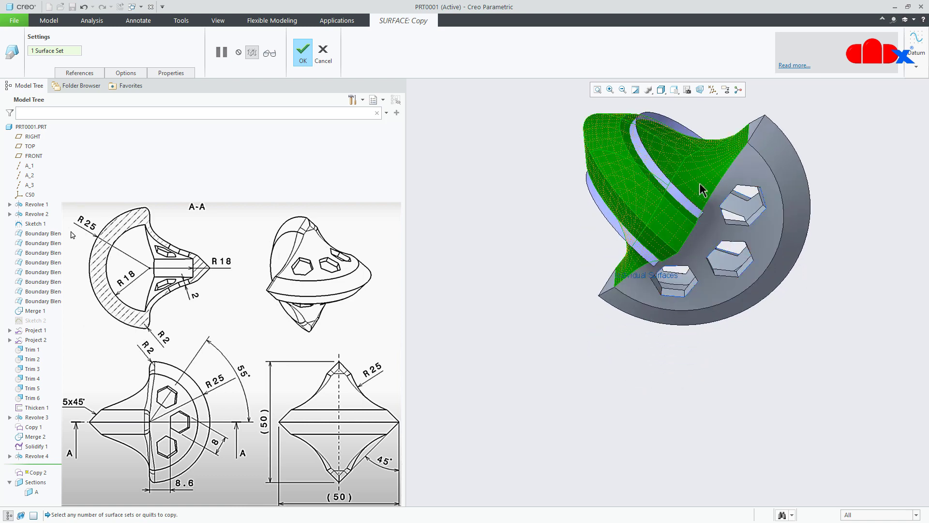
click(303, 52)
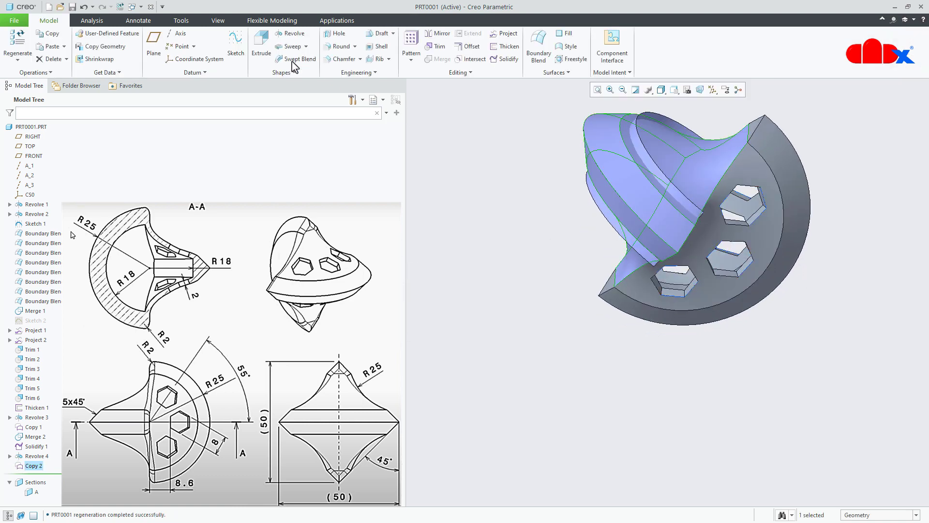
Merge Revolve 4 with Copy 2 as Merge 3 and begin Solidify on it.
ctrl+click(31, 457)
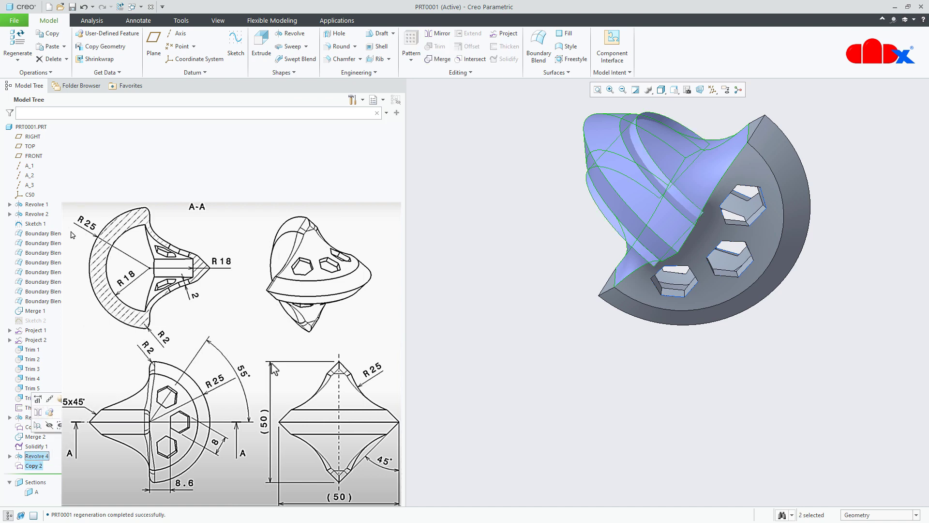
click(441, 60)
middle_drag(817, 338, 741, 315)
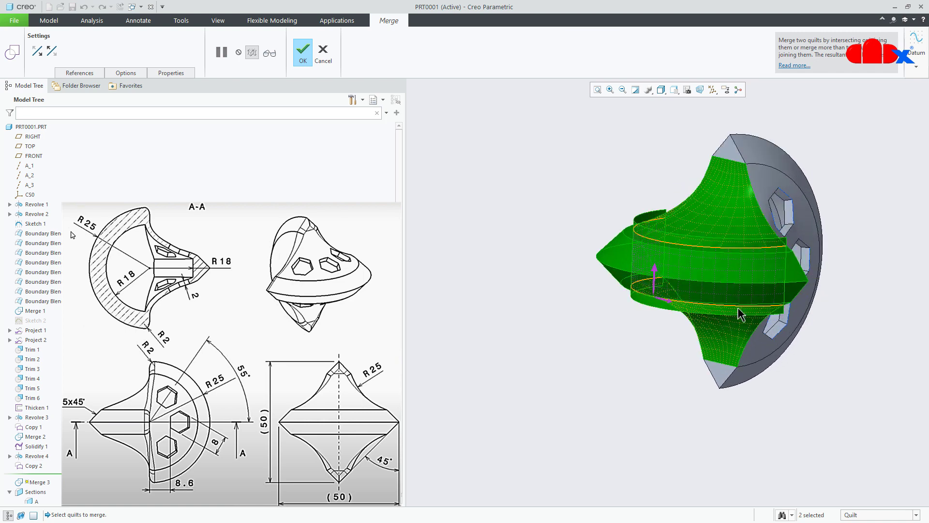
click(271, 55)
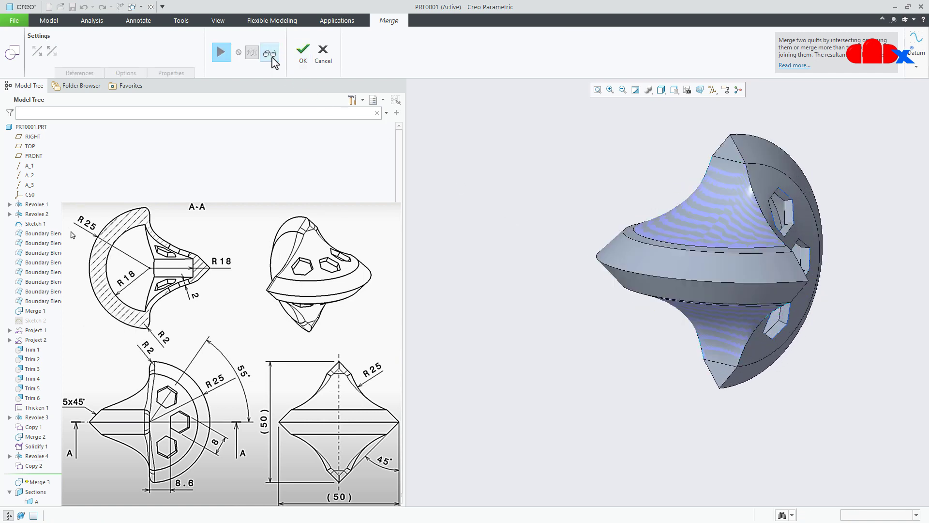
click(222, 53)
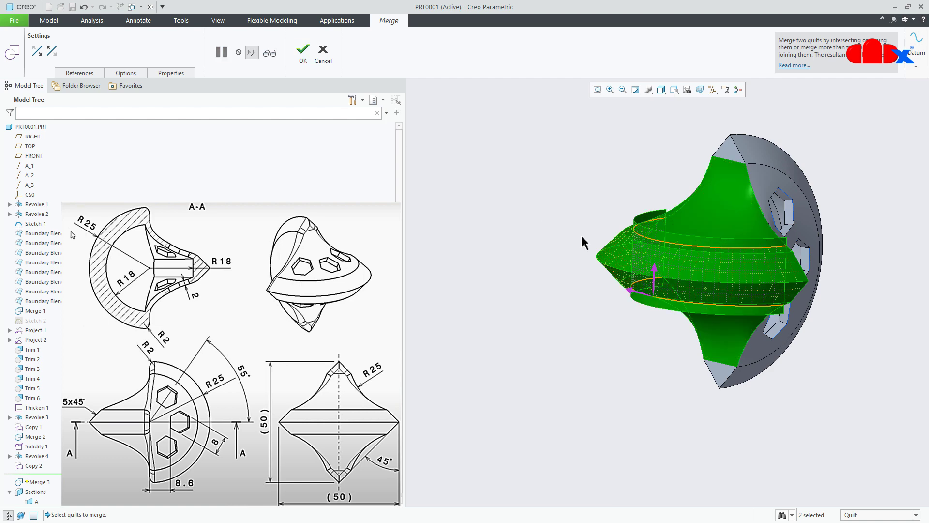
click(269, 54)
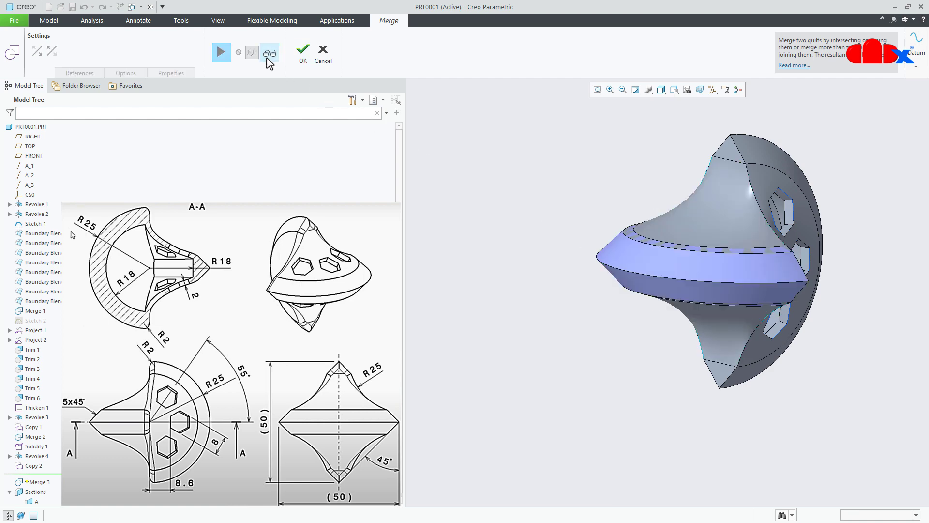
click(303, 52)
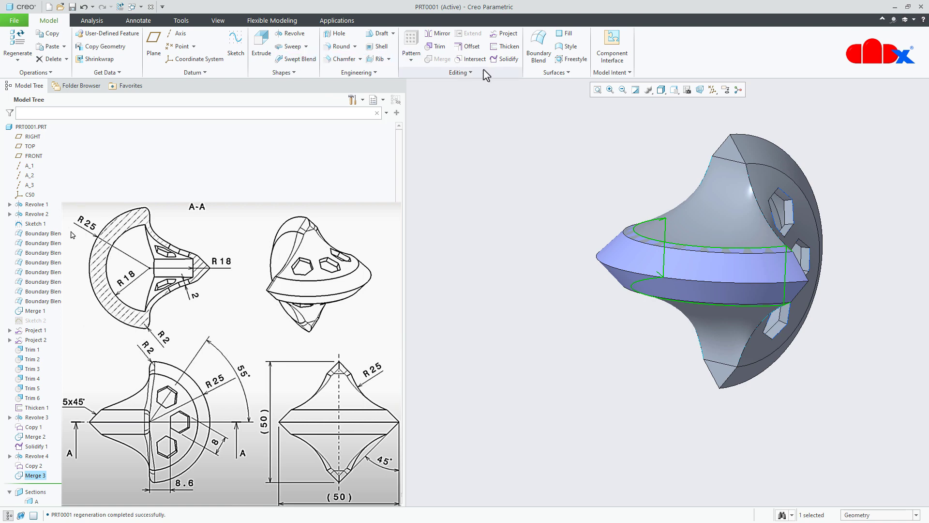
click(504, 59)
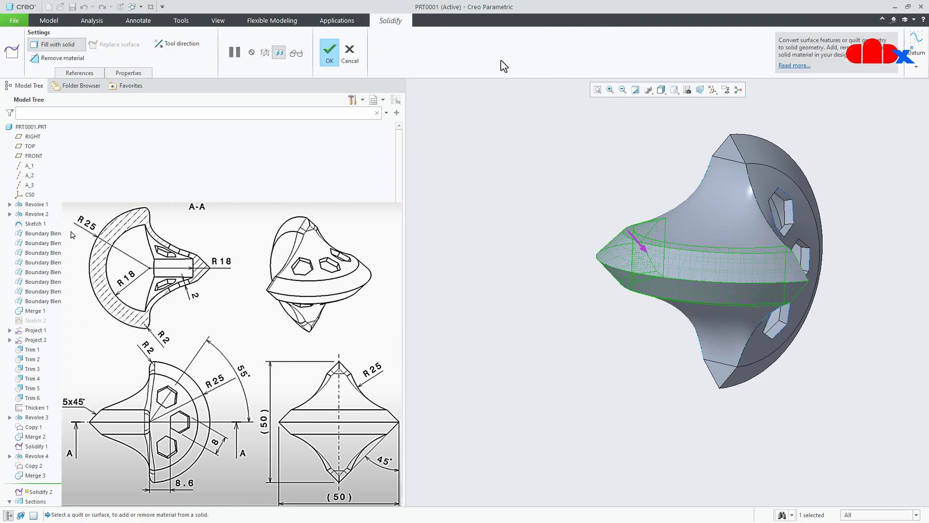
click(333, 63)
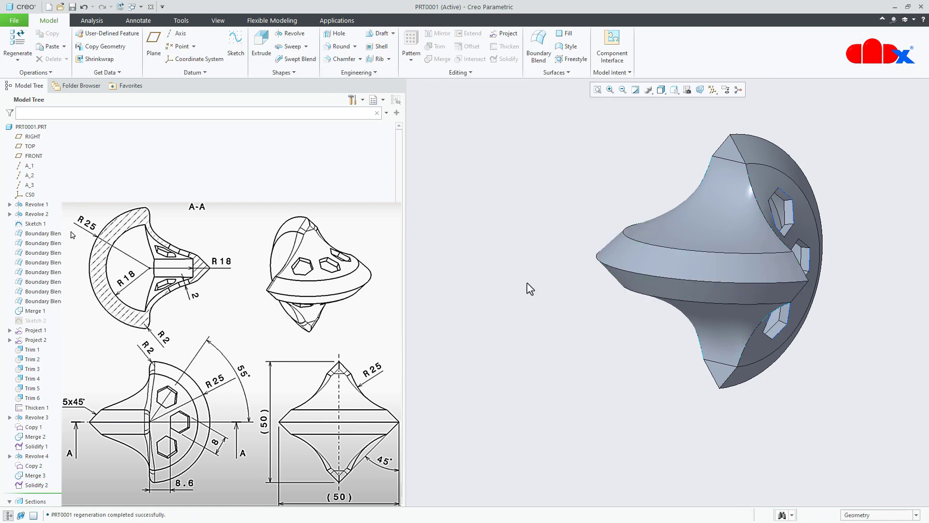
key(ctrl+d)
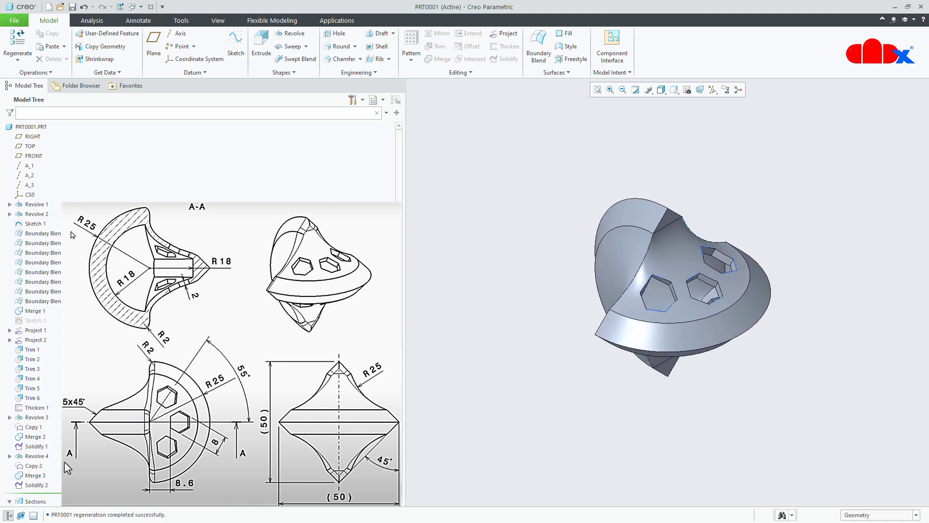
scroll(43, 473, down, 1)
click(35, 489)
click(36, 498)
click(32, 438)
click(699, 382)
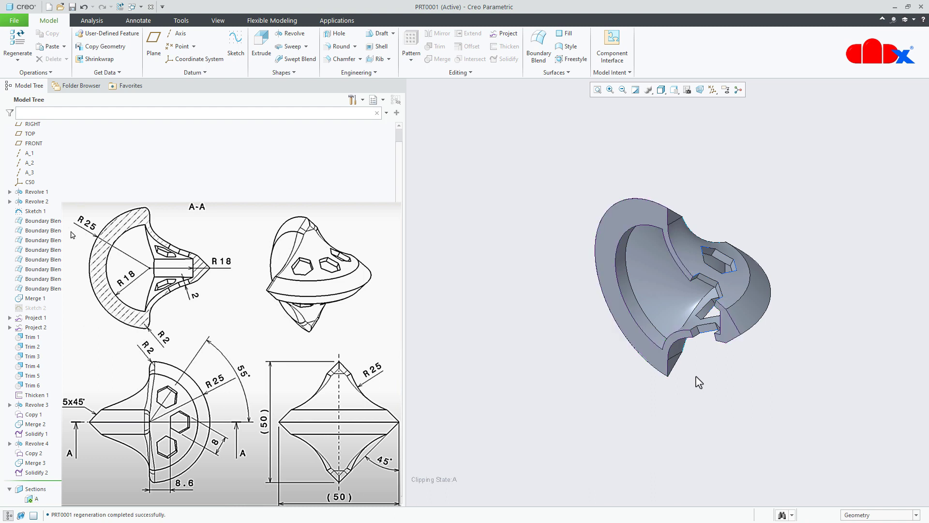
click(36, 498)
click(39, 464)
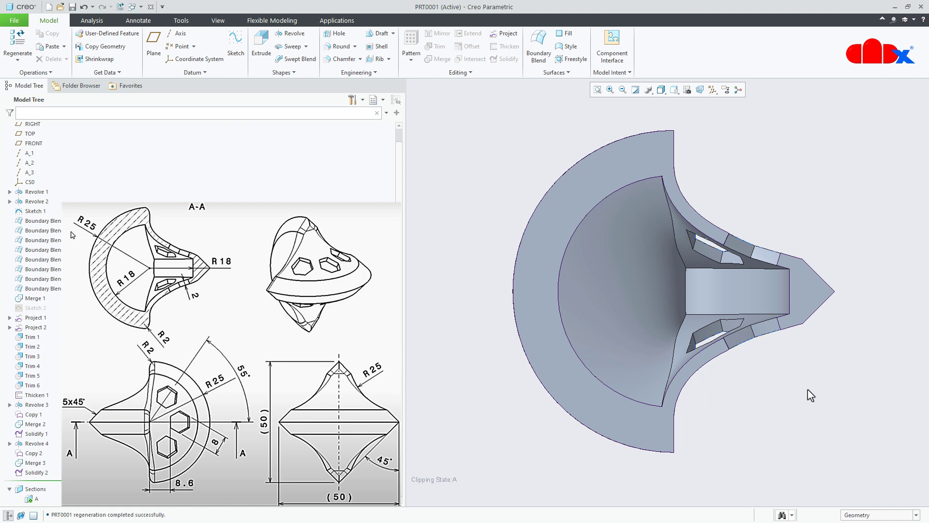
click(30, 501)
click(42, 446)
click(758, 438)
key(ctrl+d)
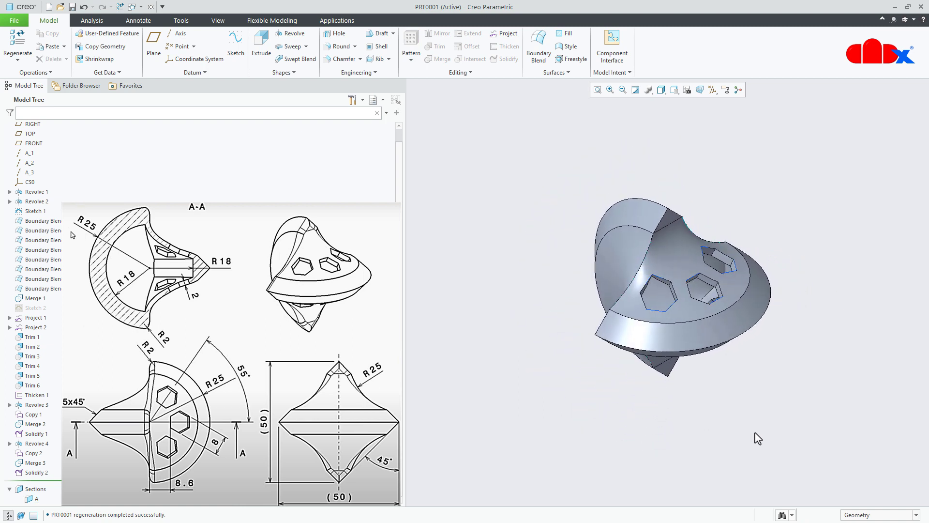
Start a 2.00 radius round along the side edges down to the lower edge.
click(340, 47)
click(659, 224)
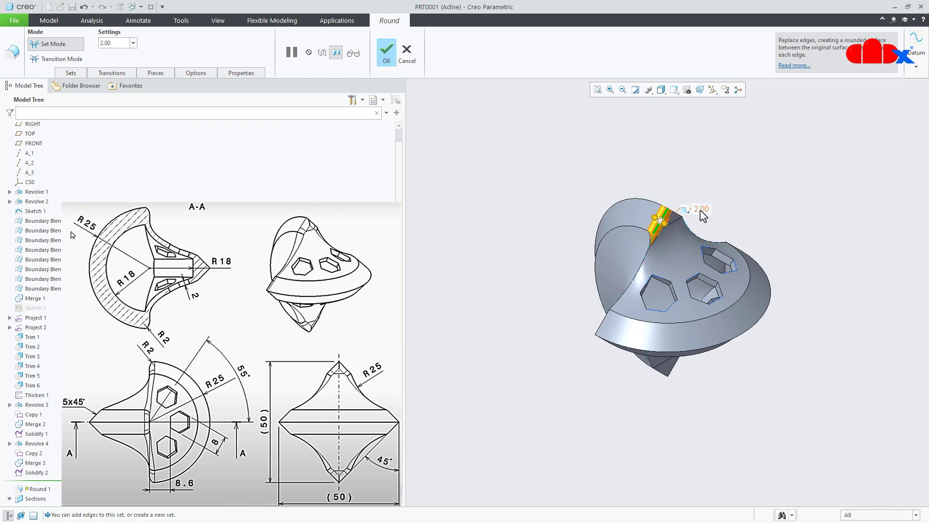
scroll(639, 266, down, 3)
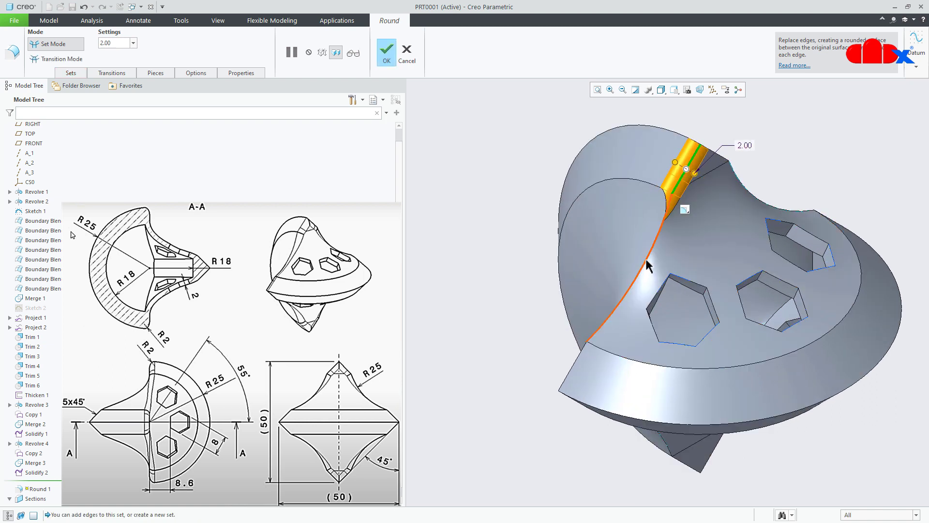
ctrl+click(646, 257)
middle_drag(643, 258, 674, 294)
ctrl+click(620, 363)
ctrl+click(607, 391)
ctrl+click(576, 411)
Add the left edge chain and the edge below it, then finish Round 1.
scroll(645, 356, up, 3)
middle_drag(645, 356, 587, 484)
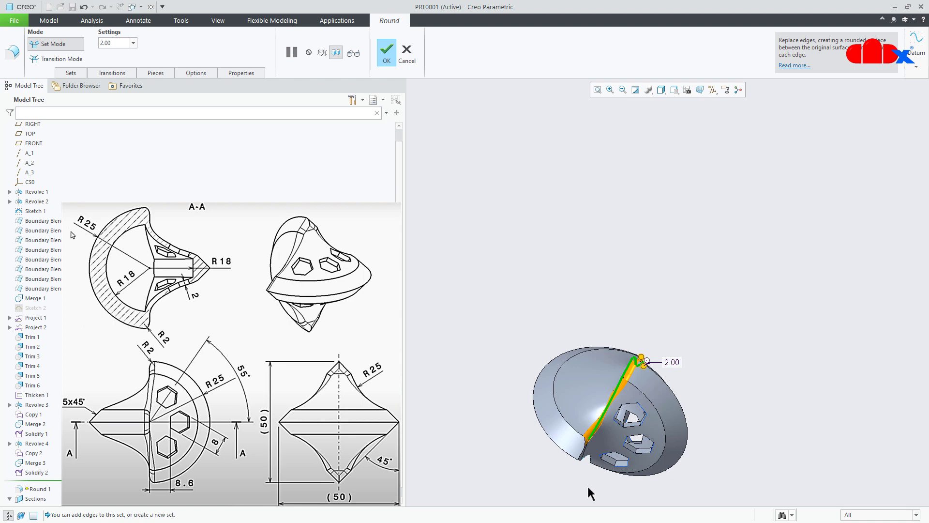
scroll(579, 444, down, 5)
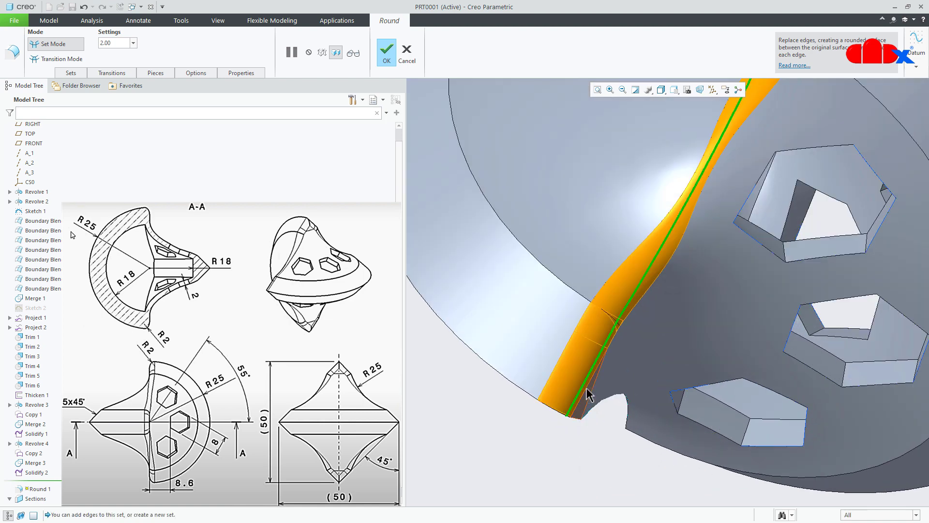
scroll(587, 393, up, 5)
middle_drag(587, 393, 617, 321)
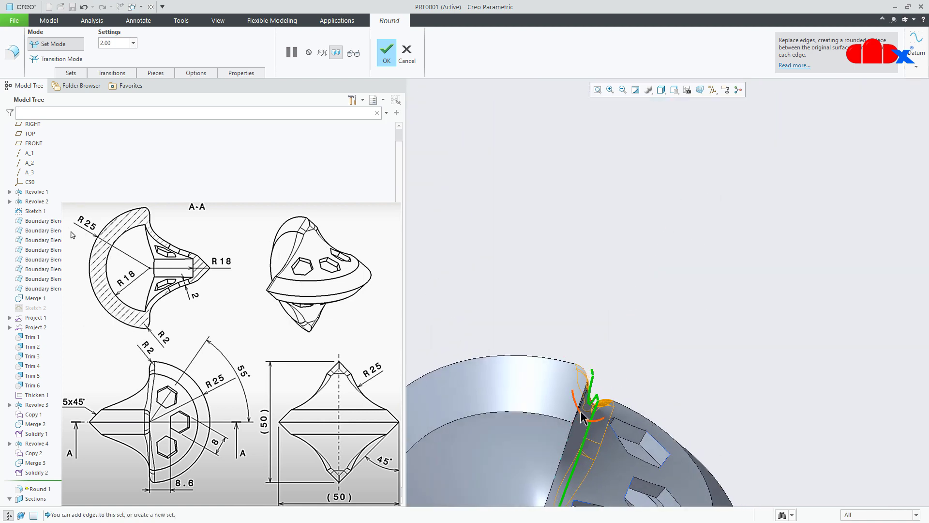
scroll(599, 405, up, 2)
scroll(599, 405, up, 2)
middle_drag(599, 405, 581, 438)
ctrl+click(584, 437)
middle_drag(584, 466, 605, 455)
scroll(586, 467, down, 4)
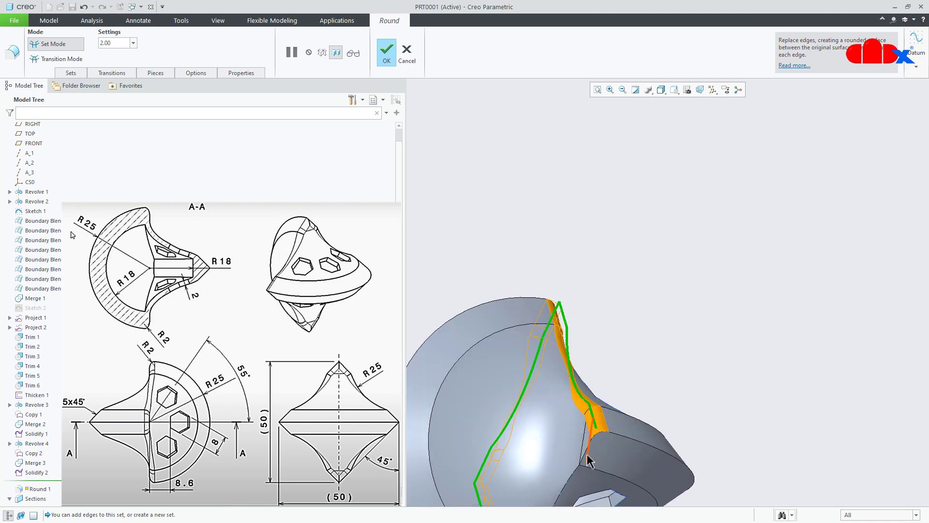
ctrl+click(586, 453)
middle_drag(573, 483, 691, 385)
scroll(647, 456, up, 3)
scroll(600, 483, down, 3)
scroll(600, 476, down, 3)
middle_drag(601, 467, 612, 445)
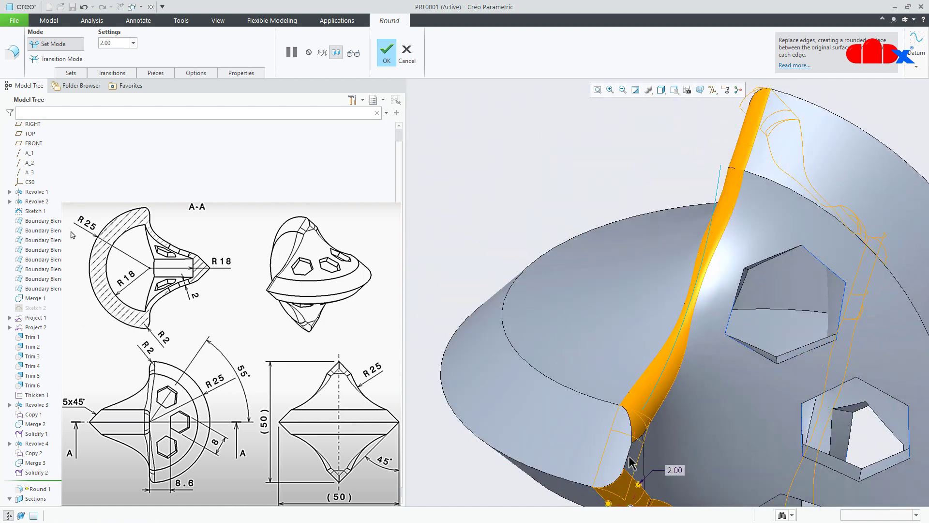
scroll(634, 464, up, 4)
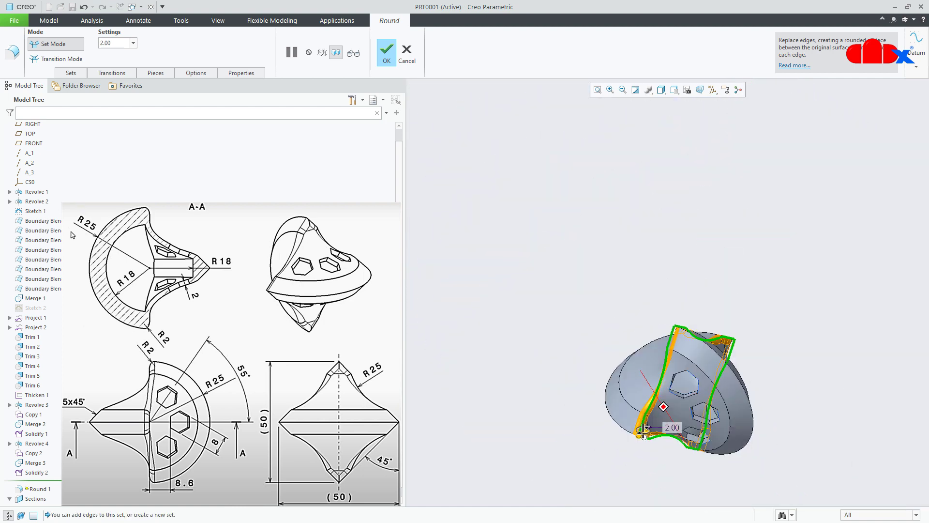
middle_click(812, 448)
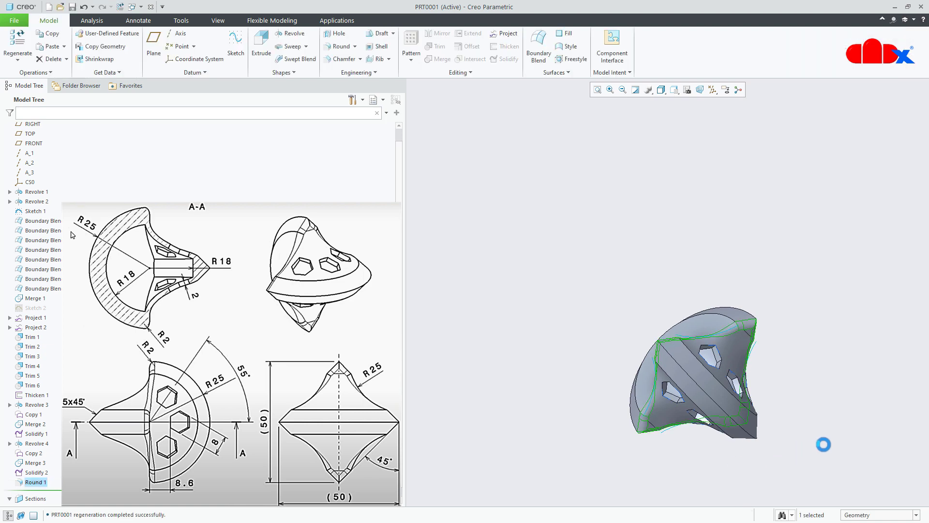
Hide Sketch 1, Project 1 and Project 2 so only the rounded solid part shows.
key(ctrl+d)
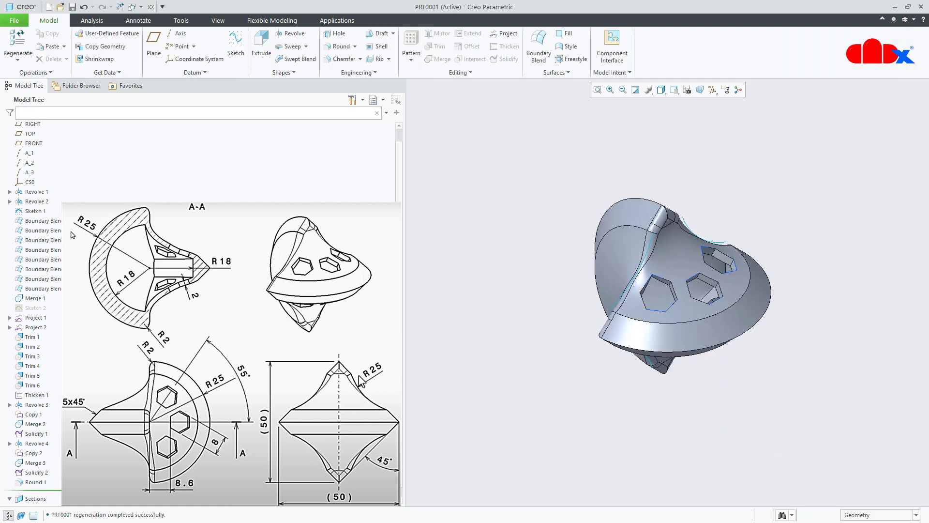
click(35, 211)
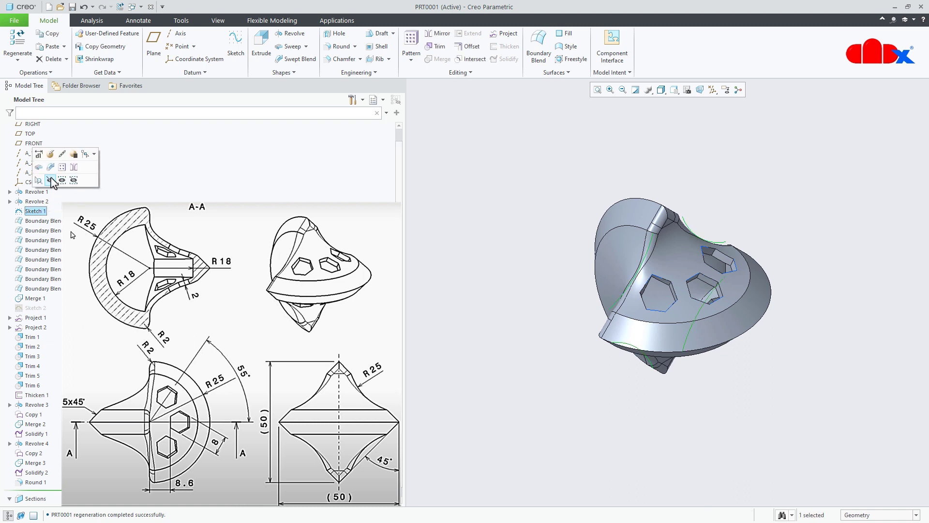
click(51, 180)
click(33, 317)
ctrl+click(34, 328)
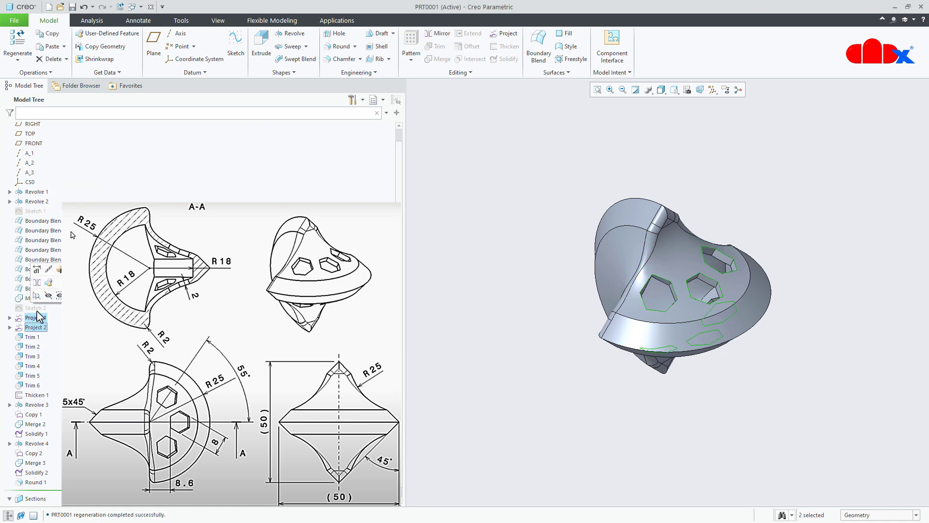
click(47, 294)
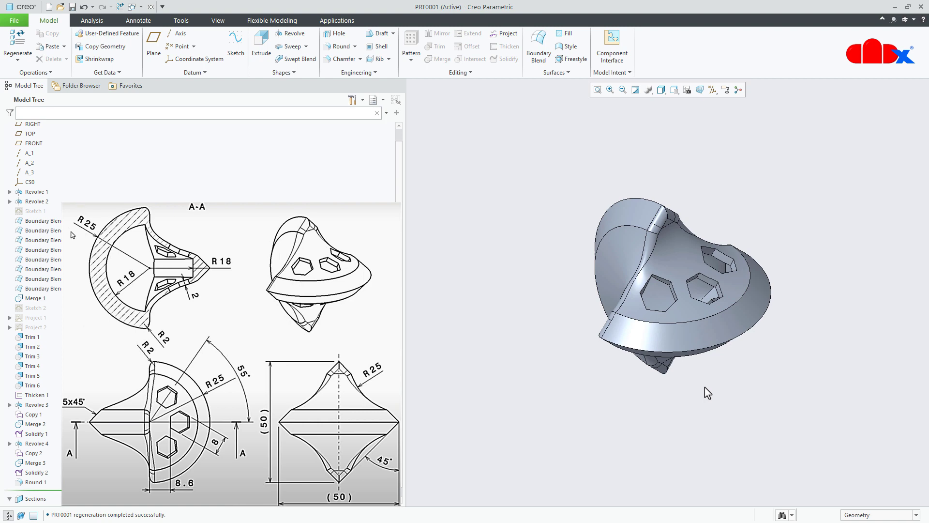
mouse_move(697, 321)
middle_down()
mouse_move(696, 274)
mouse_move(684, 306)
middle_up()
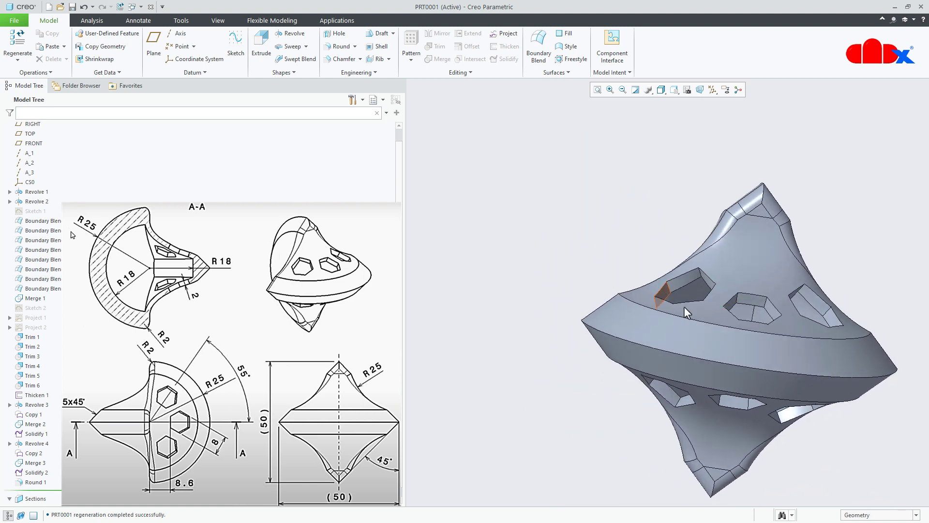
click(673, 90)
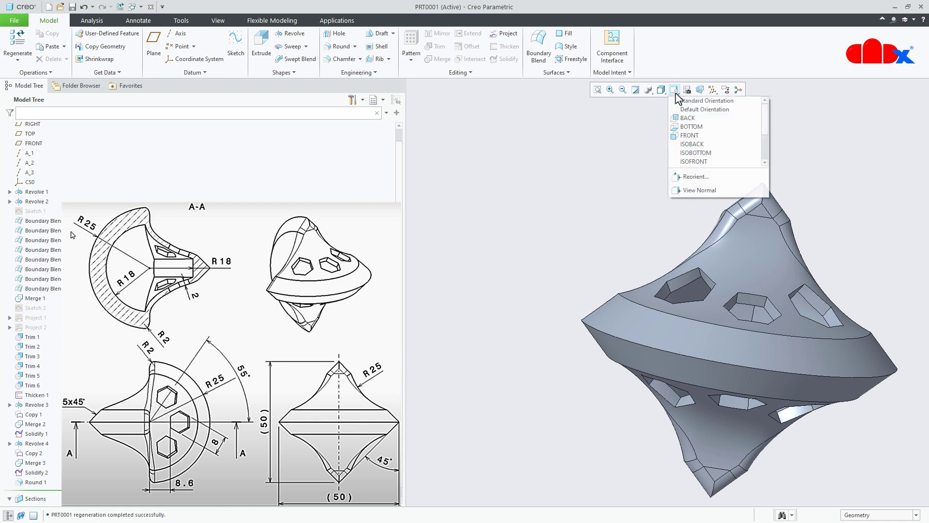
click(689, 137)
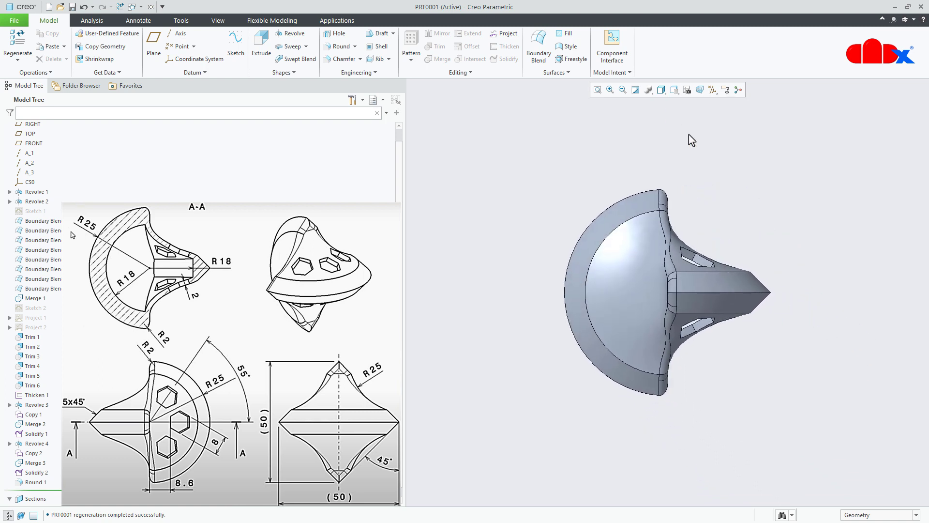
click(674, 90)
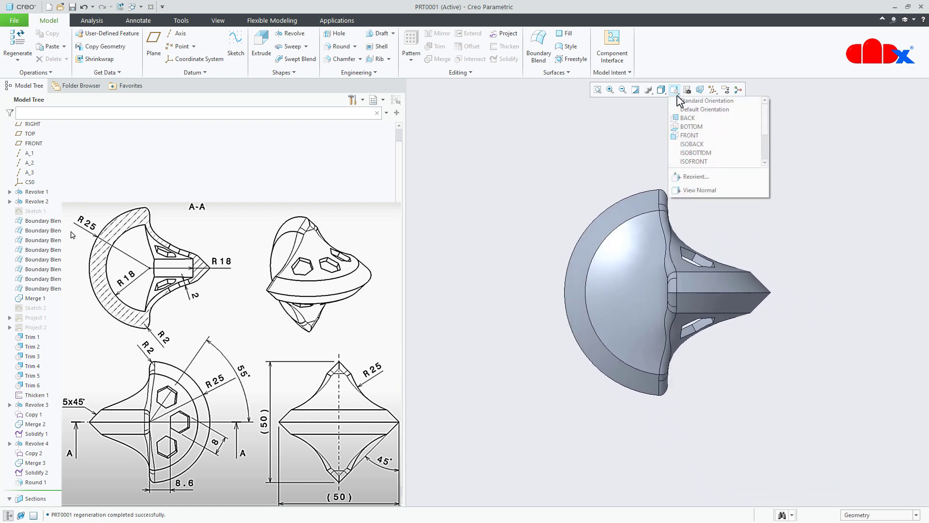
click(688, 155)
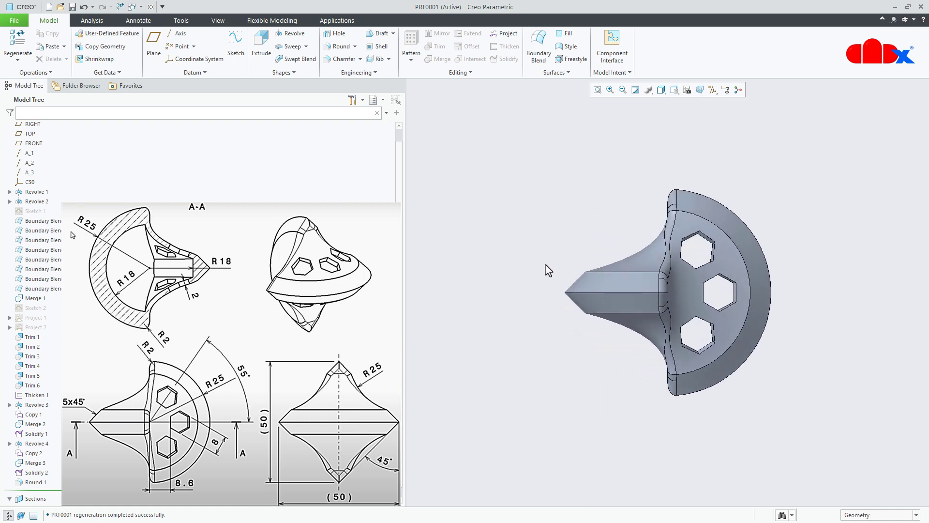
scroll(21, 450, down, 1)
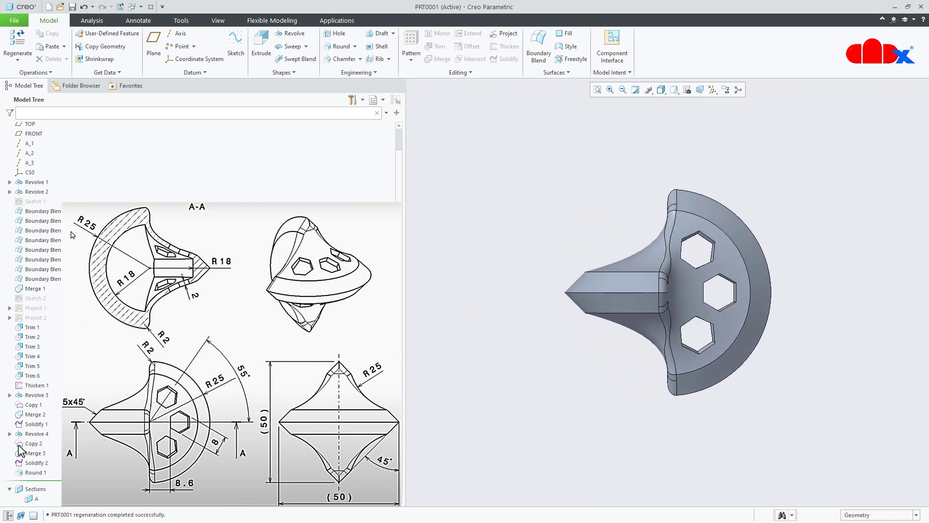
click(34, 498)
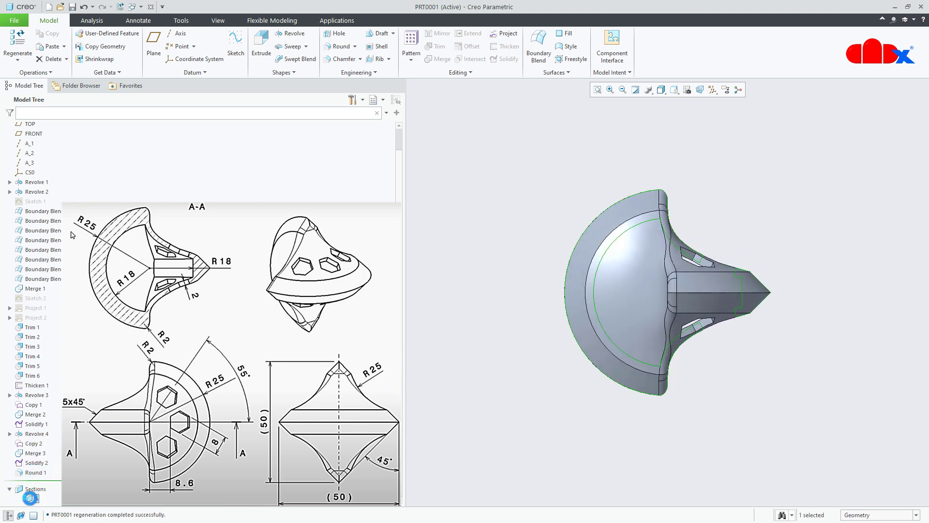
click(36, 438)
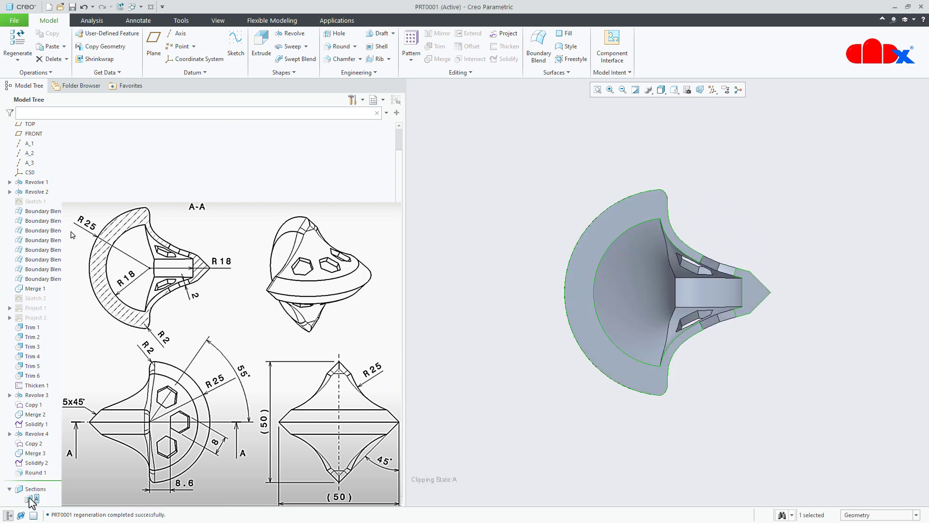
click(49, 465)
click(747, 400)
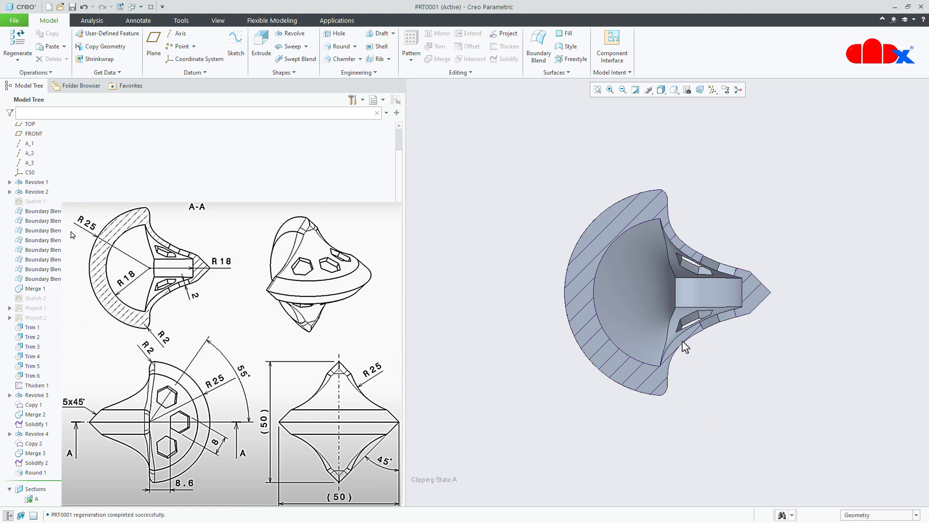
scroll(649, 294, down, 3)
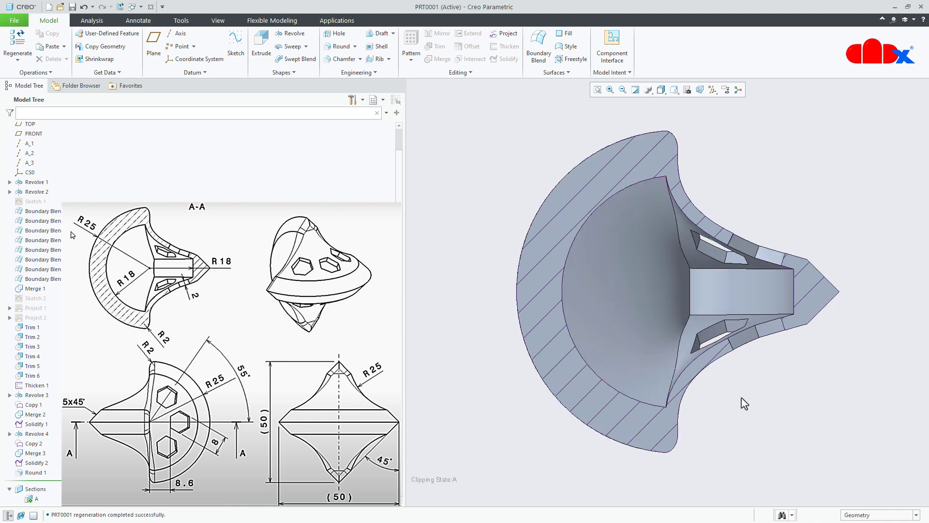
click(30, 500)
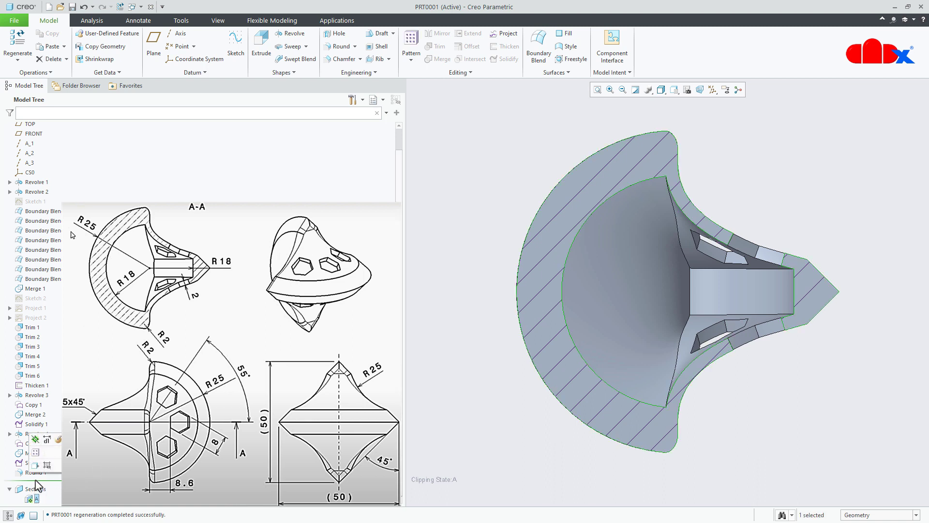
click(39, 469)
click(30, 500)
click(39, 469)
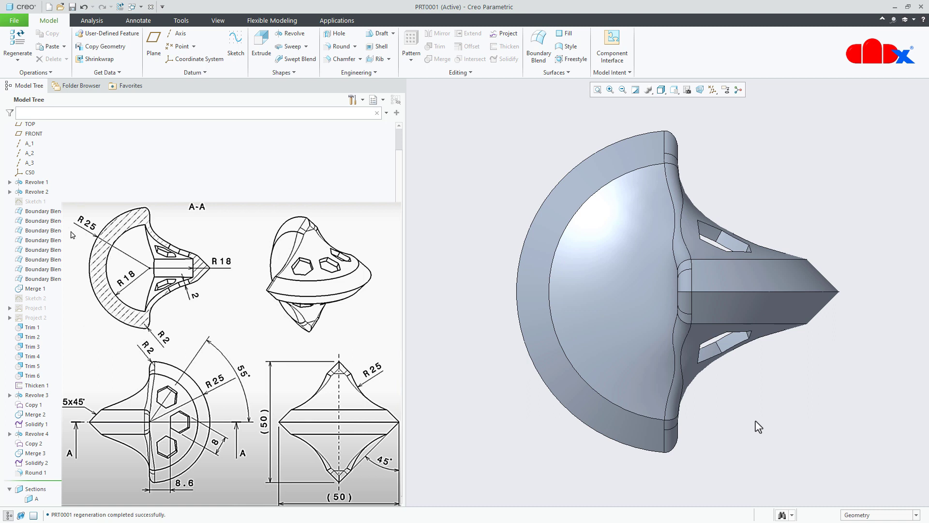
key(ctrl+d)
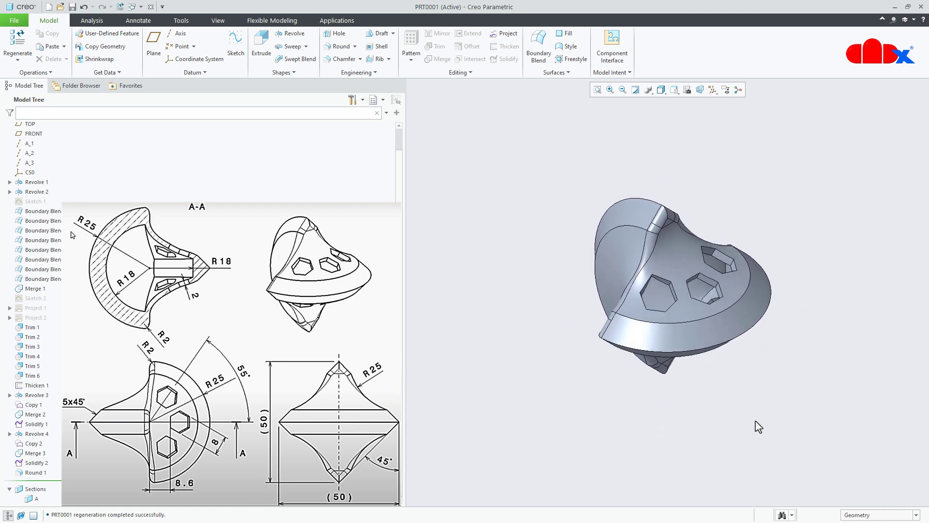